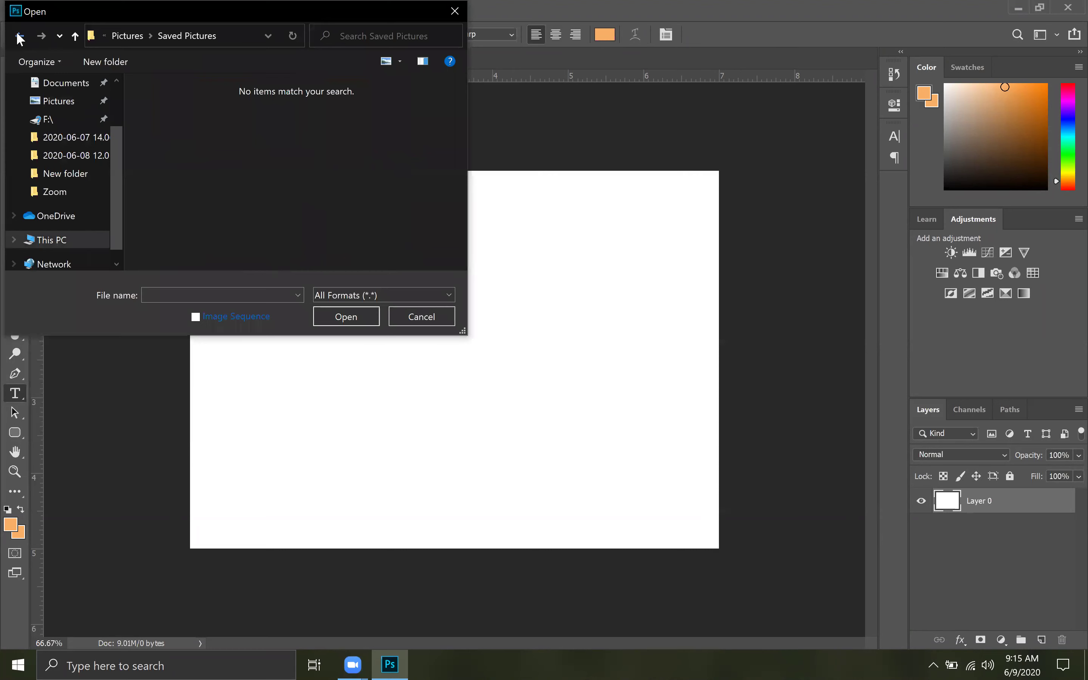
double_click(191, 103)
click(18, 37)
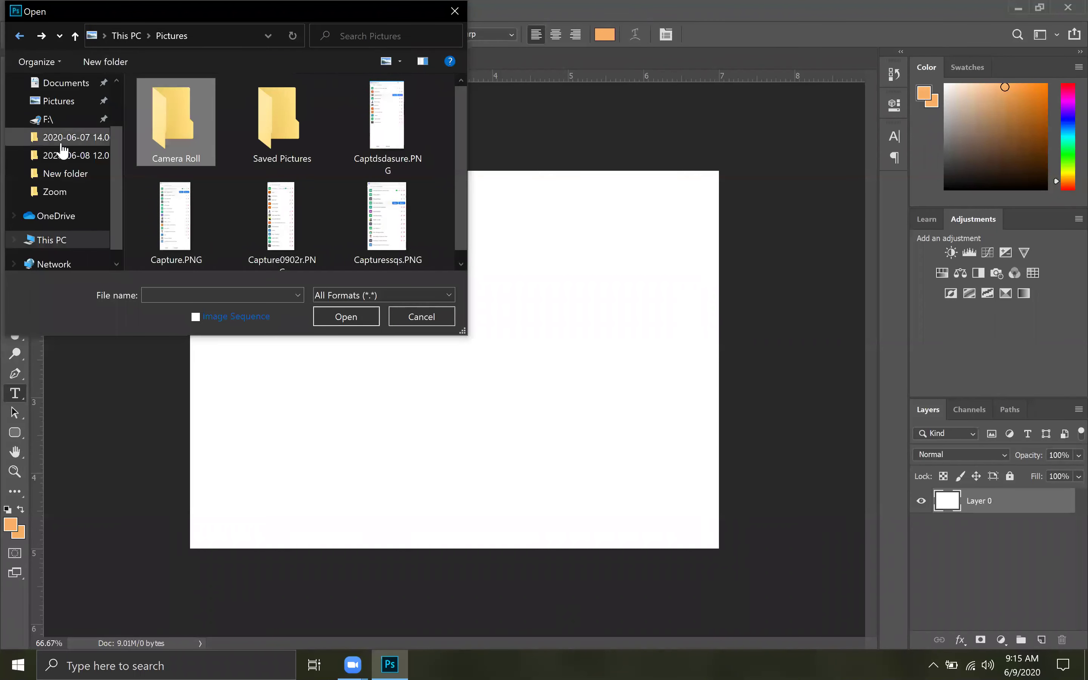
scroll(65, 154, down, 1)
scroll(64, 154, up, 2)
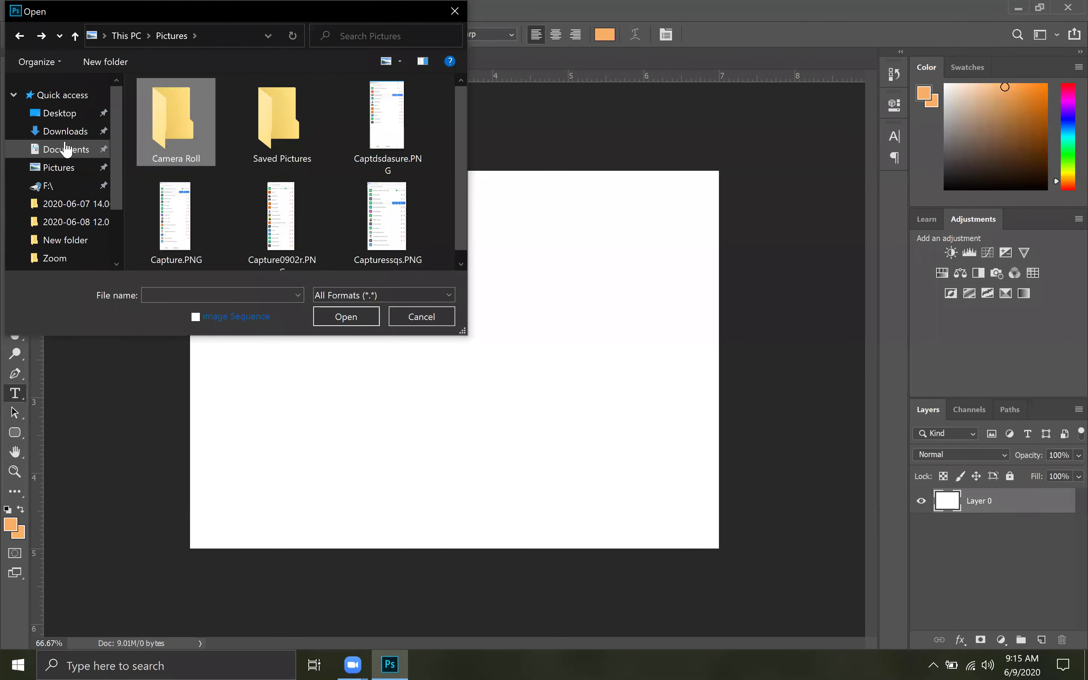
click(68, 113)
click(396, 313)
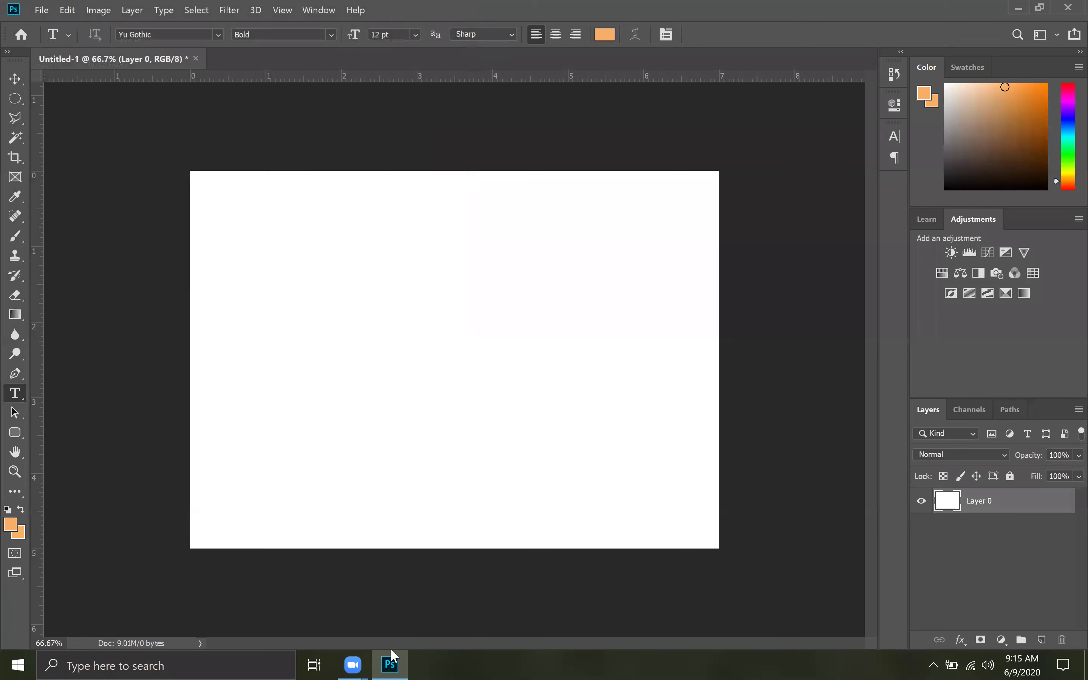
Switch to Chrome and search Google for "football field"
click(1019, 8)
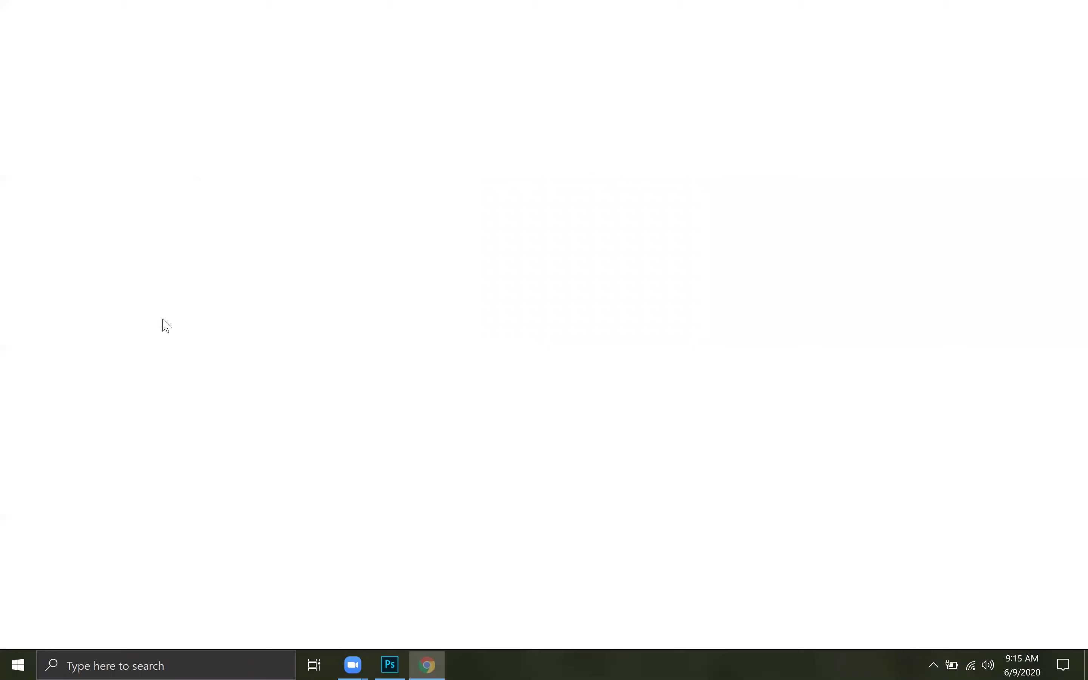
click(203, 39)
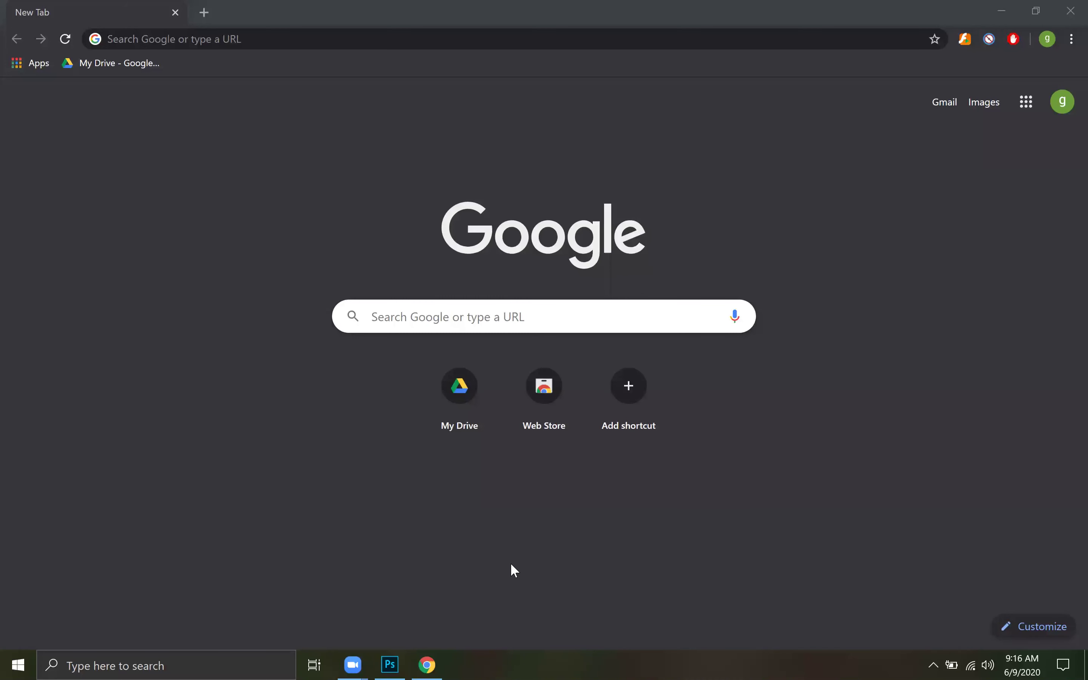
click(240, 37)
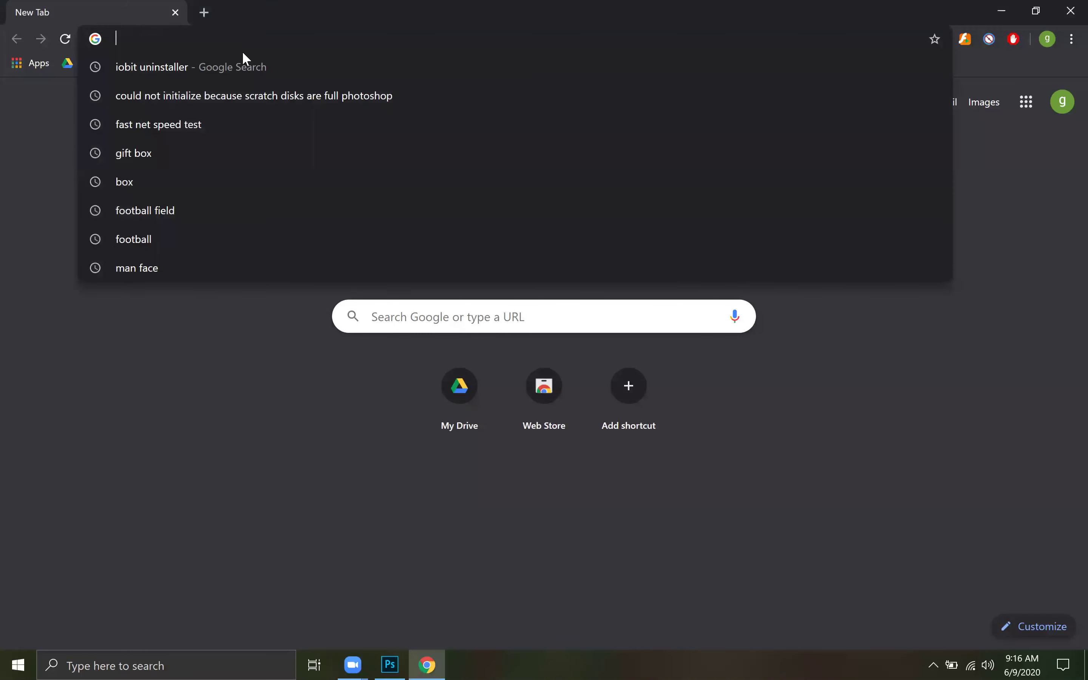
text(foot)
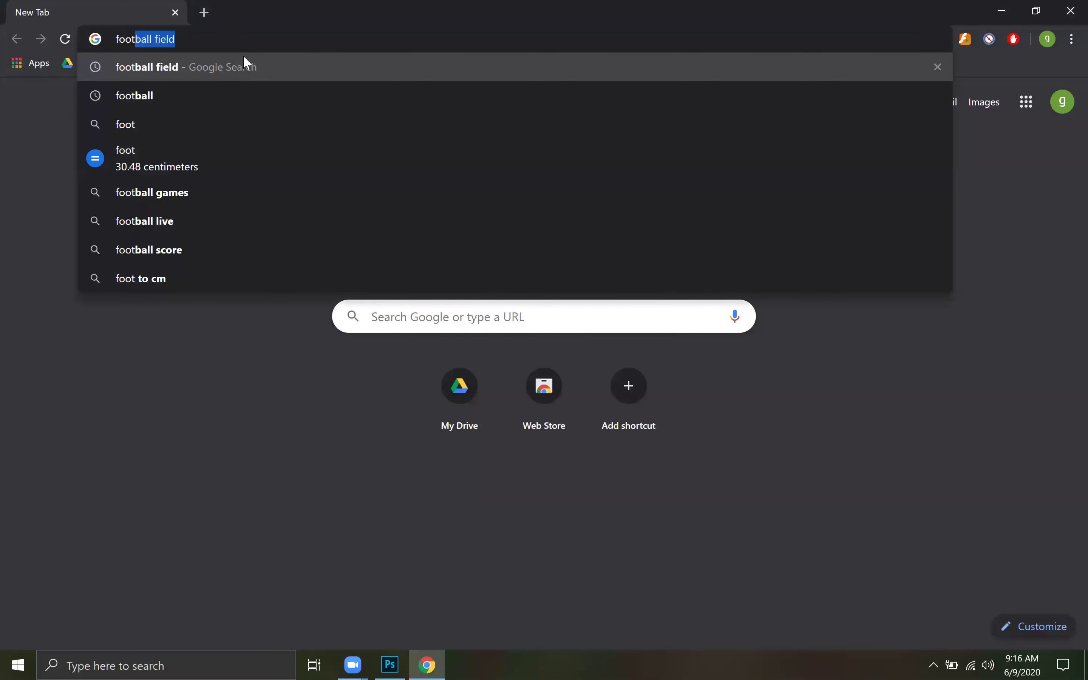
text(ball field)
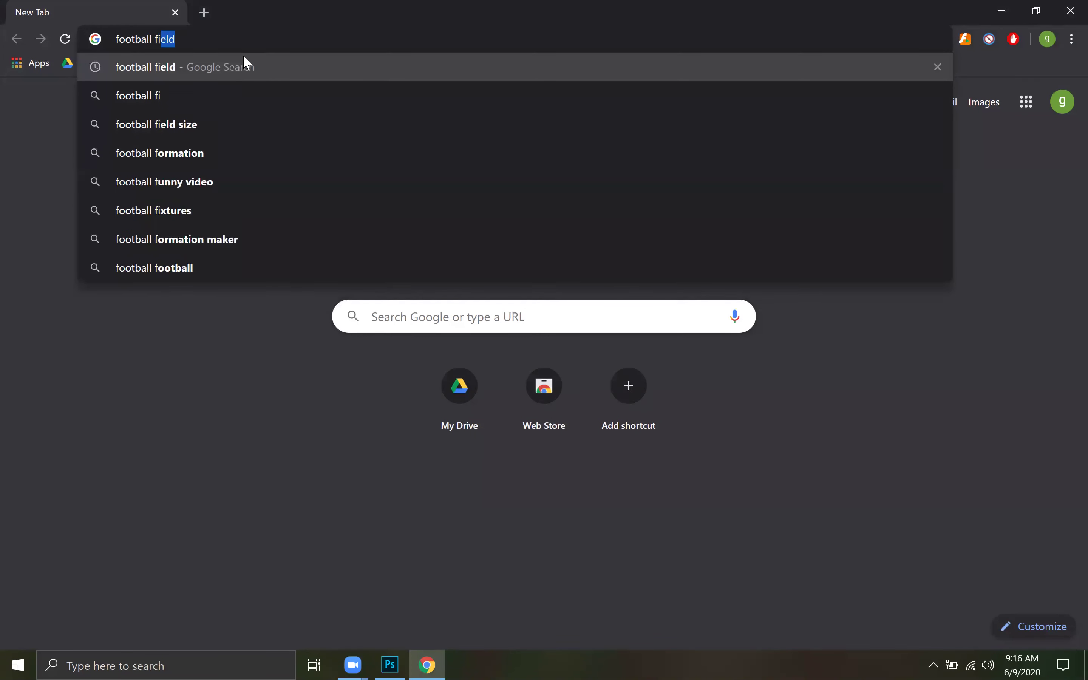
key(Return)
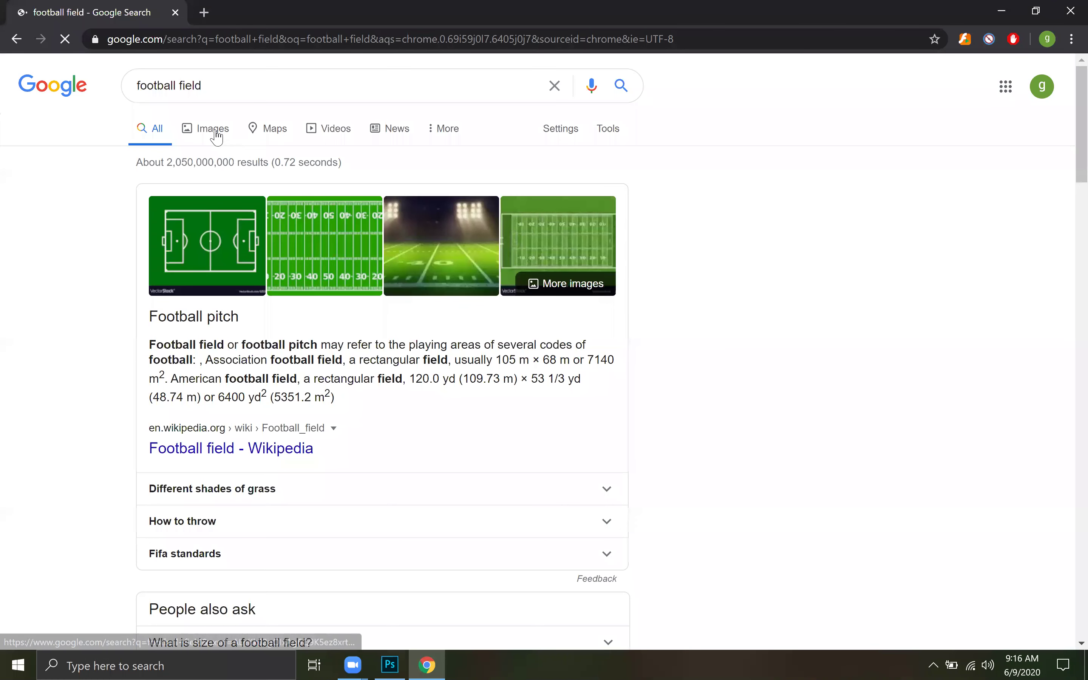
Show the image results for the football field search and filter them to the Large size
click(218, 131)
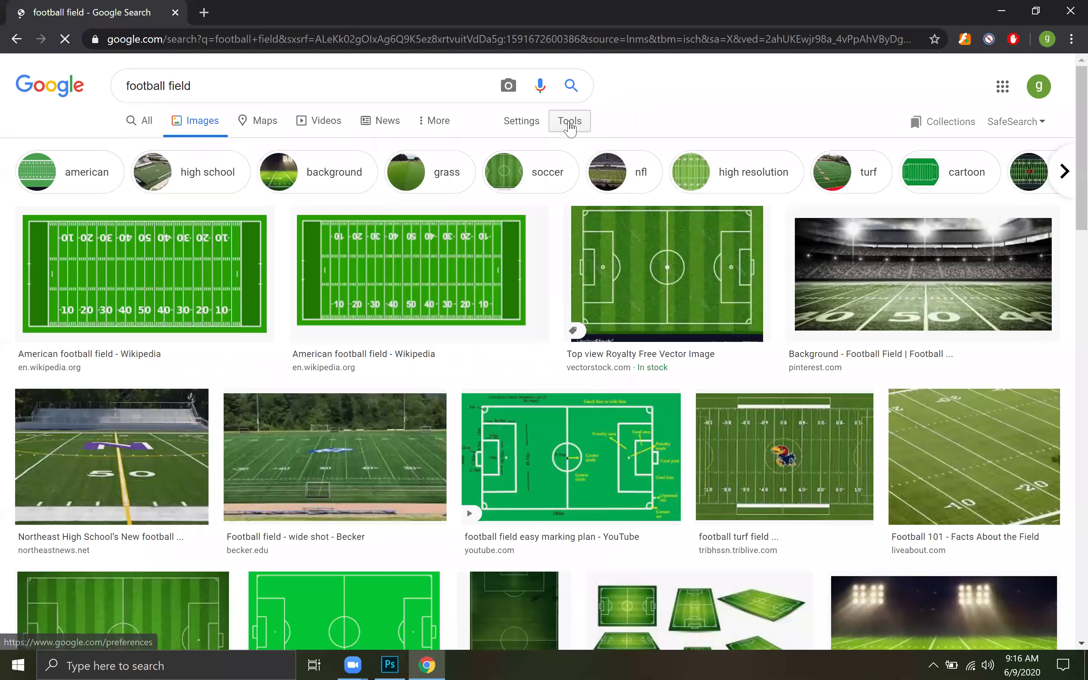
click(570, 125)
click(137, 148)
click(139, 194)
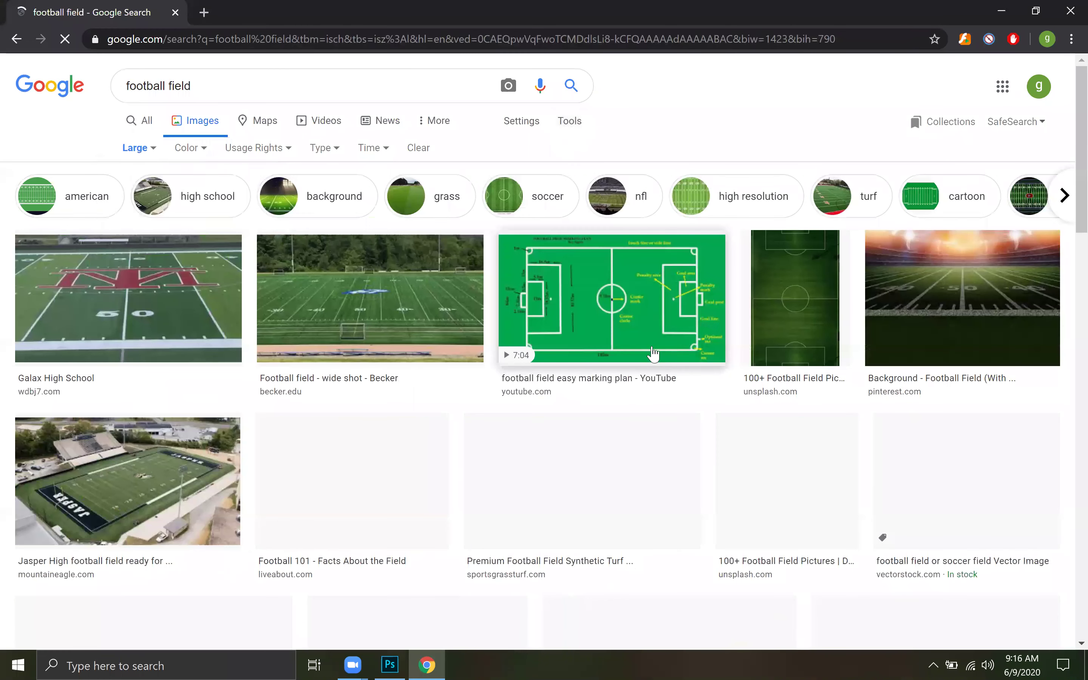
Browse the football field images and open the preview of the aerial Warren De La Salle field with purple end zones
scroll(251, 368, down, 2)
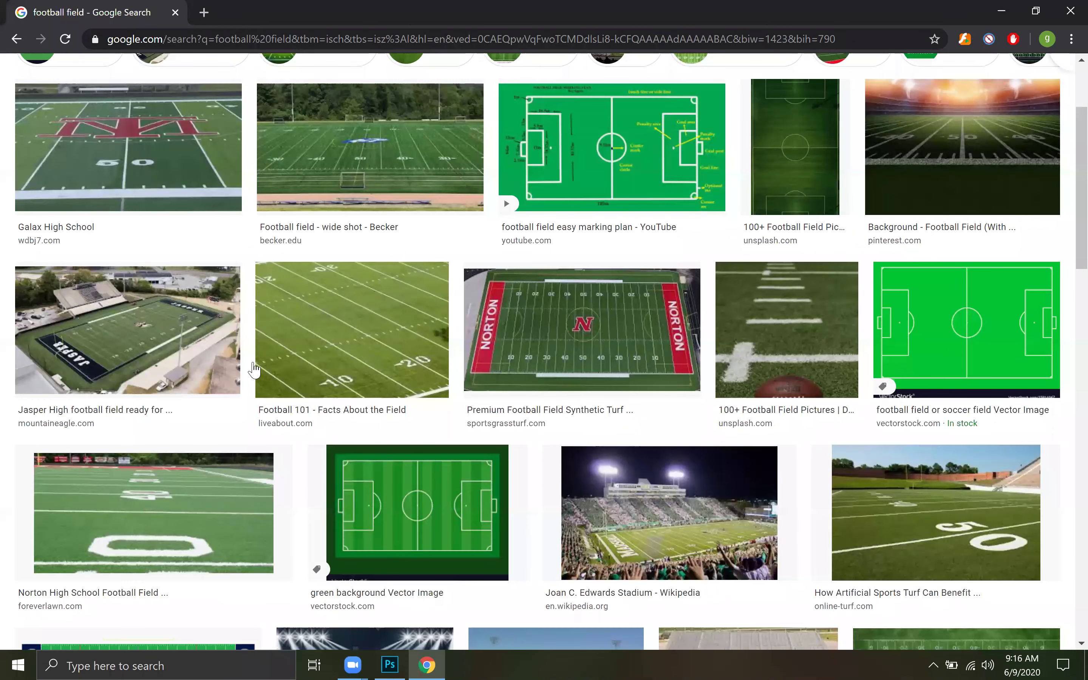
scroll(253, 370, down, 5)
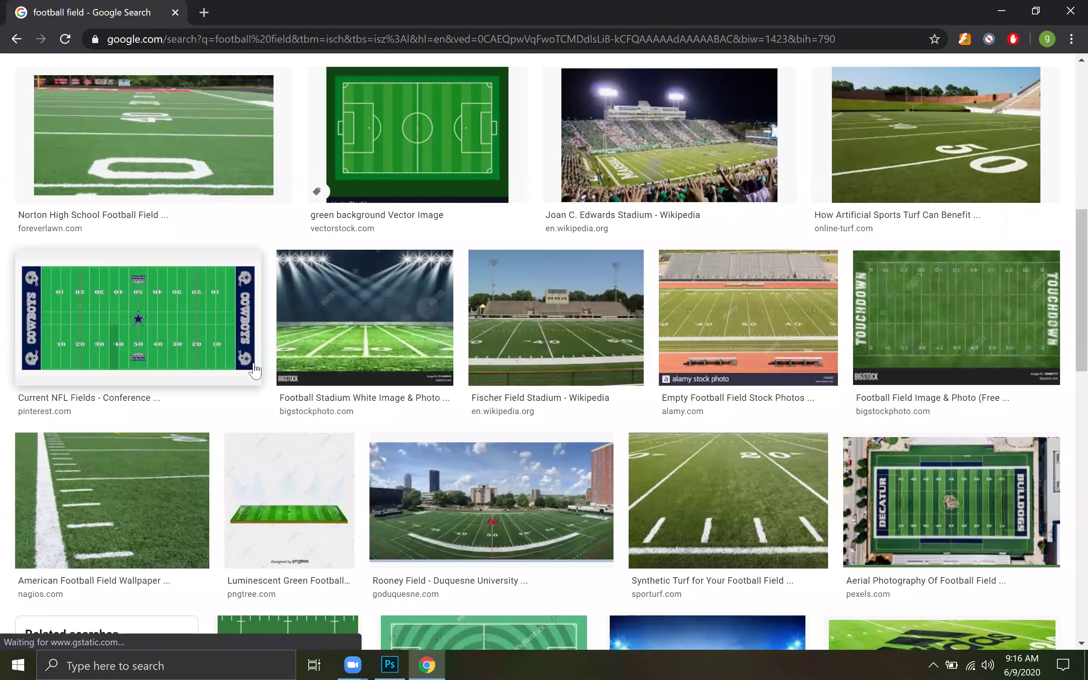
scroll(254, 370, down, 7)
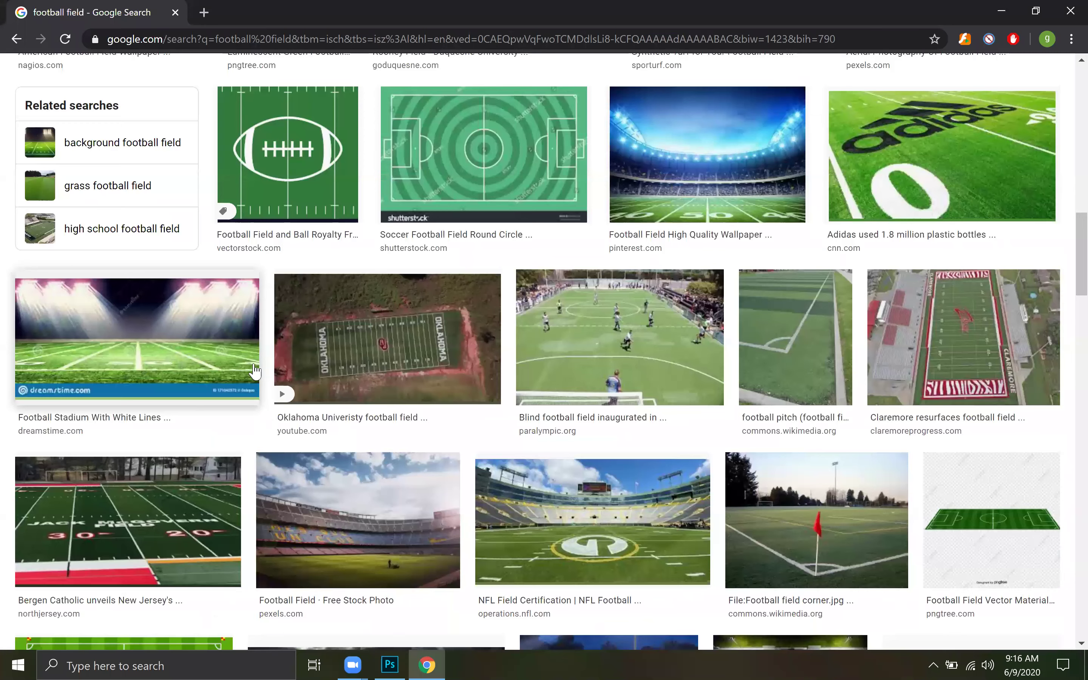
scroll(255, 371, down, 6)
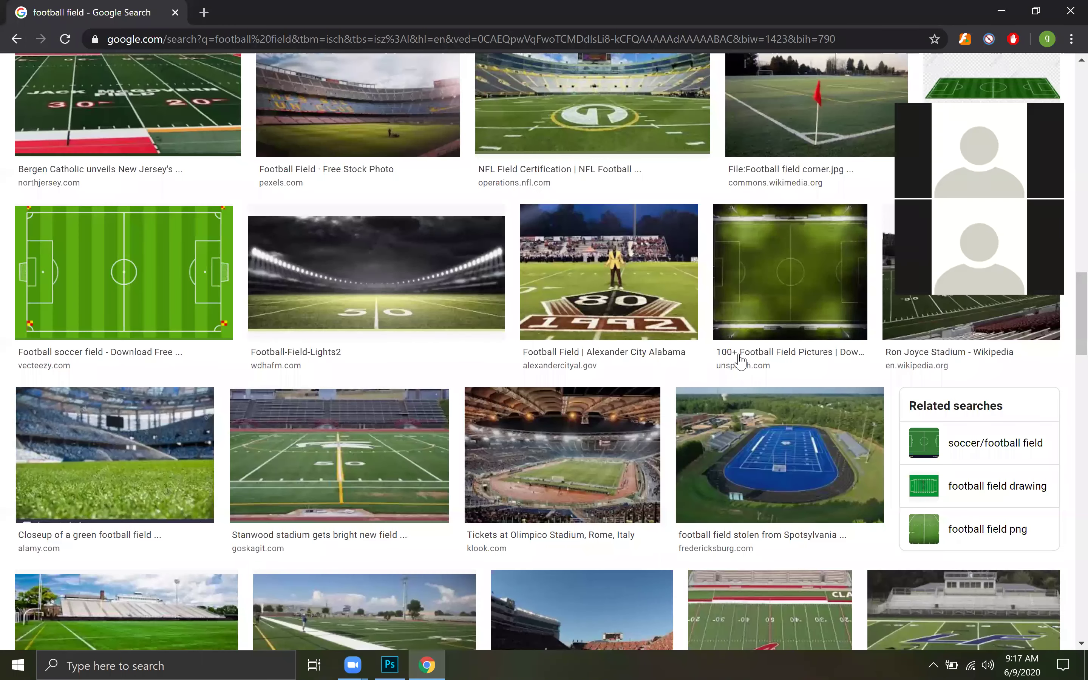
scroll(740, 361, down, 6)
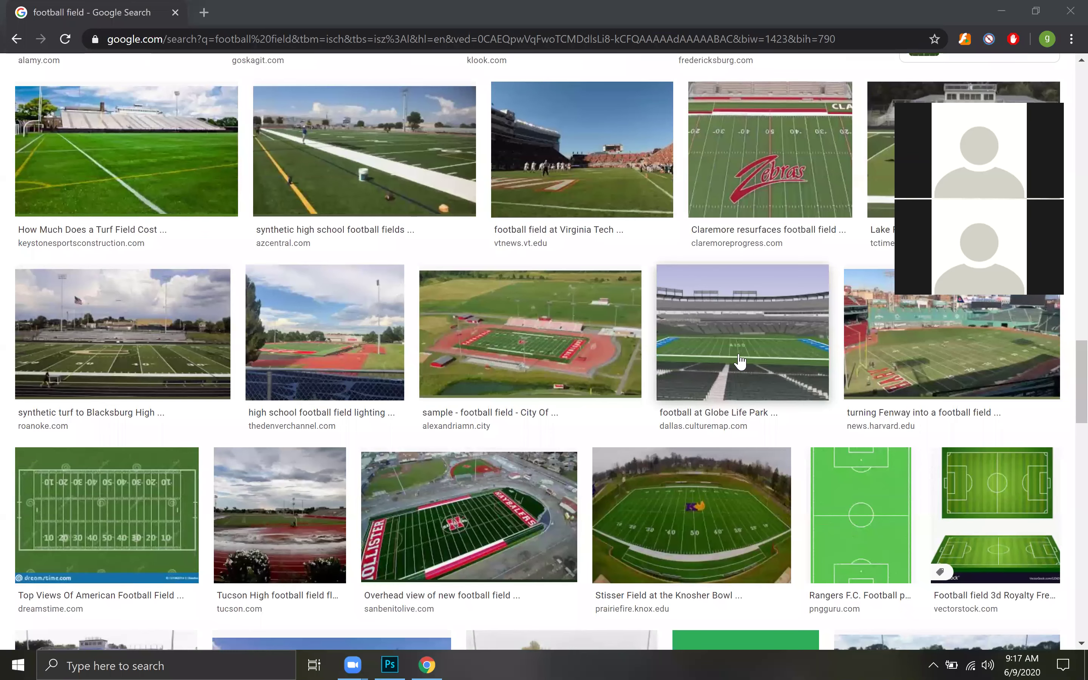
scroll(741, 361, down, 8)
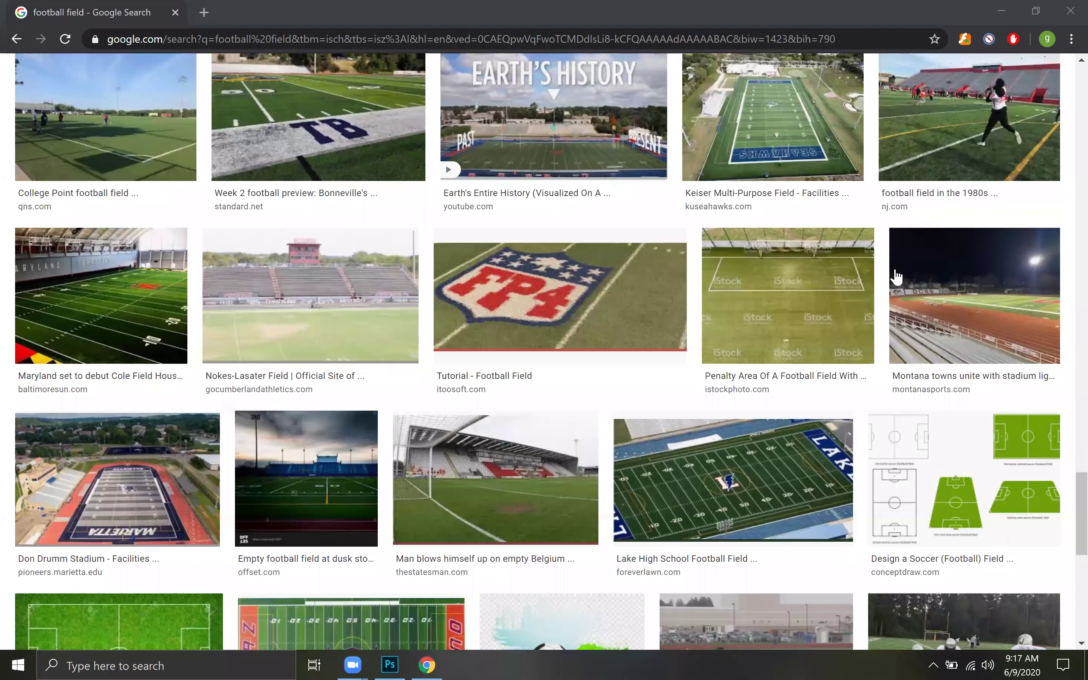
scroll(502, 443, down, 10)
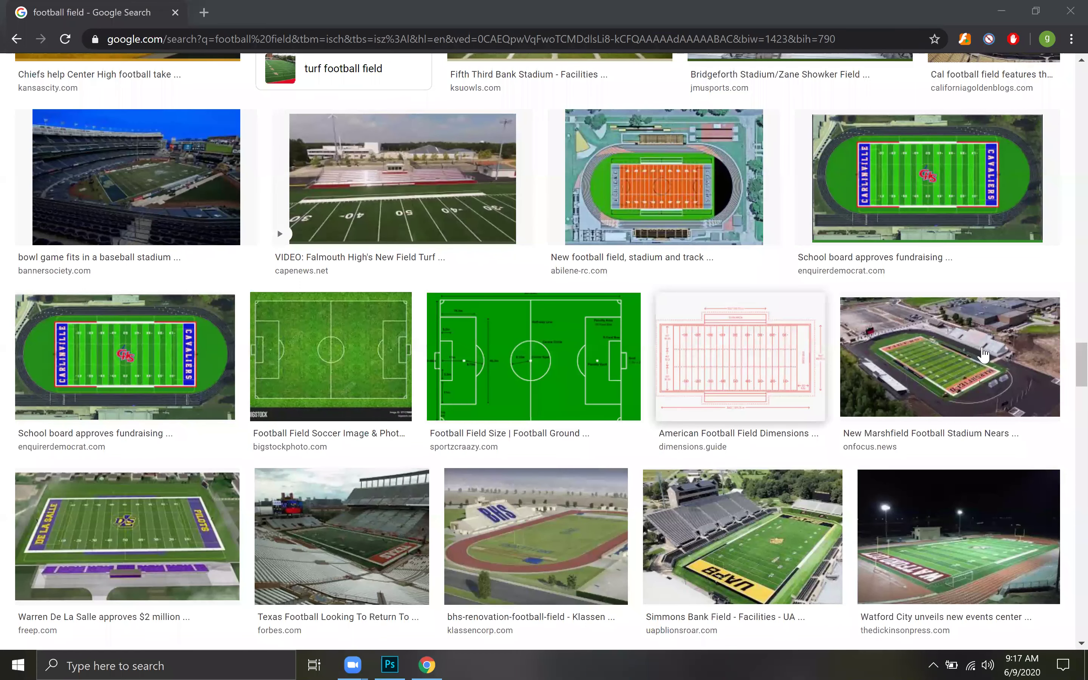
click(164, 517)
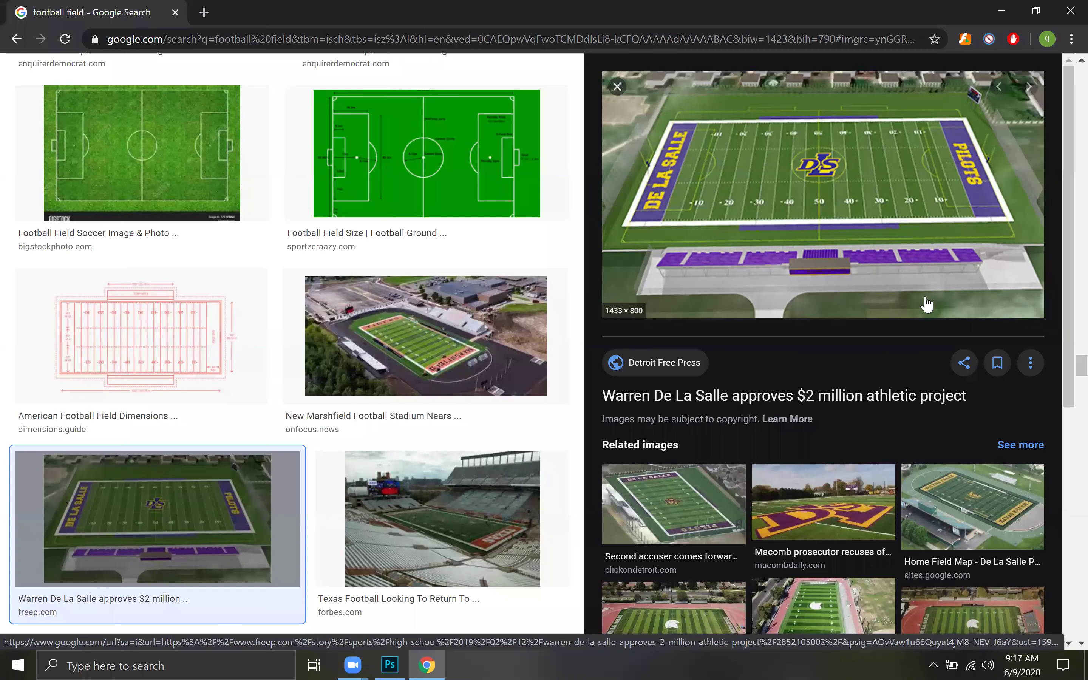
Save the previewed De La Salle field image to the Desktop as a JPEG under its suggested file name
right_click(594, 260)
click(638, 290)
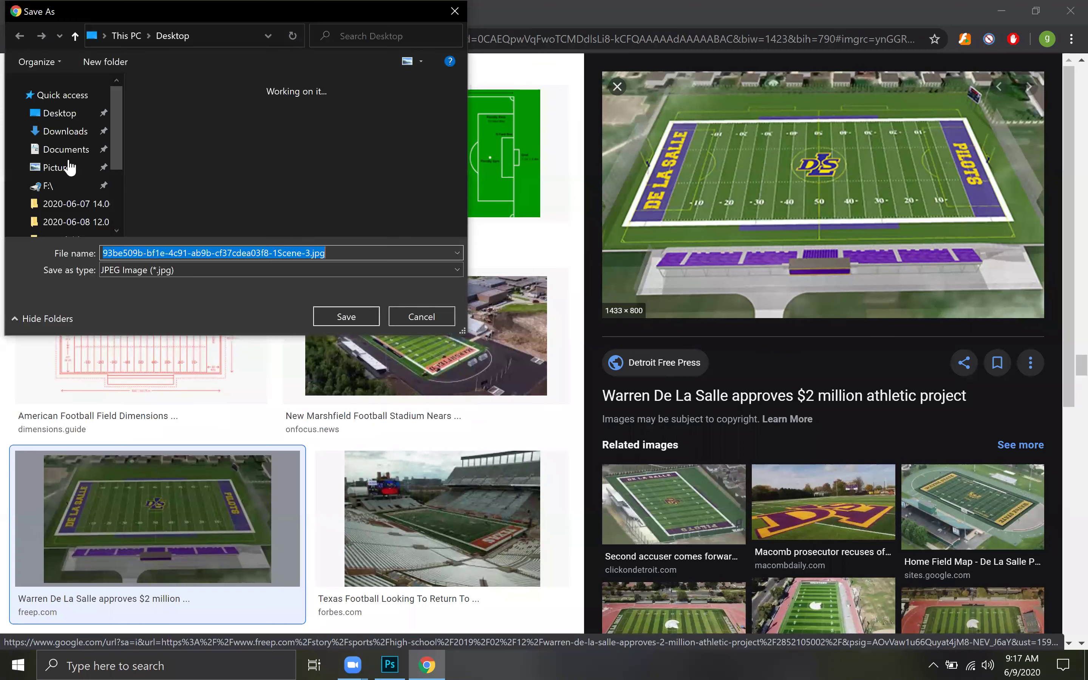
click(63, 116)
click(365, 318)
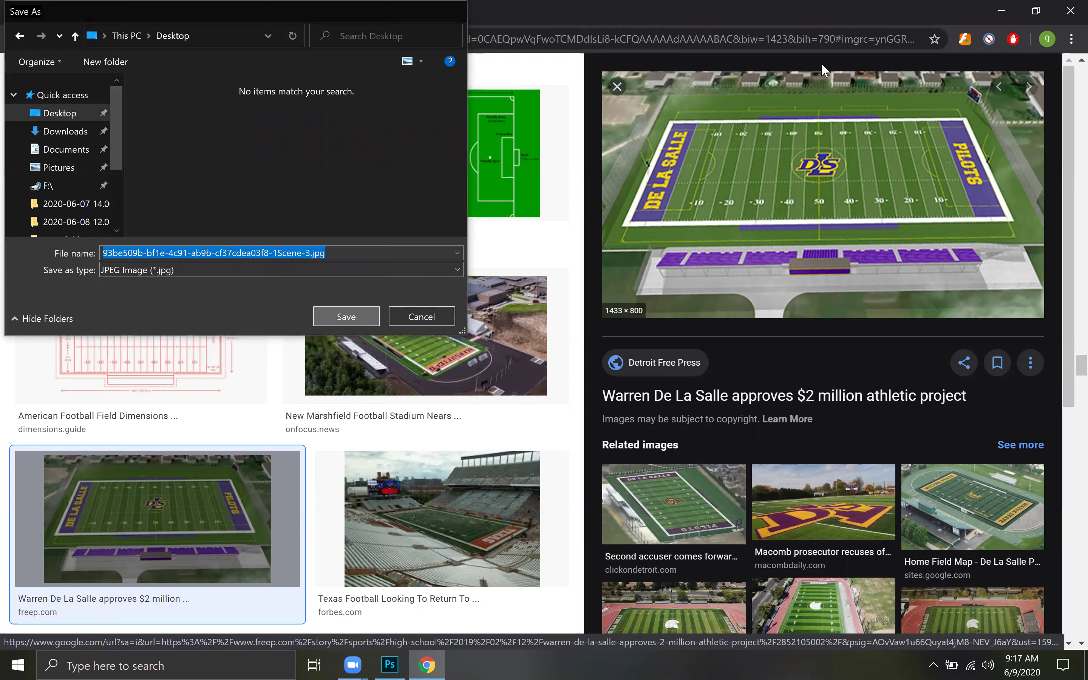
Switch to Photoshop and open the downloaded football field JPEG from the Desktop
click(1003, 11)
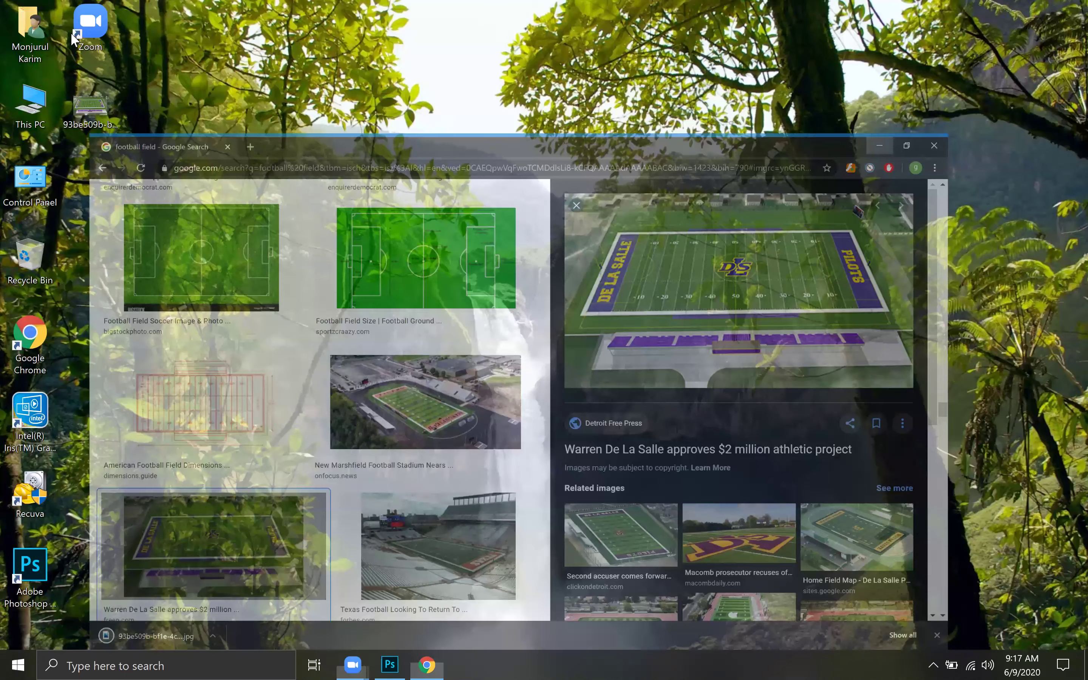
key(alt+Tab)
key(ctrl+o)
click(170, 116)
click(347, 317)
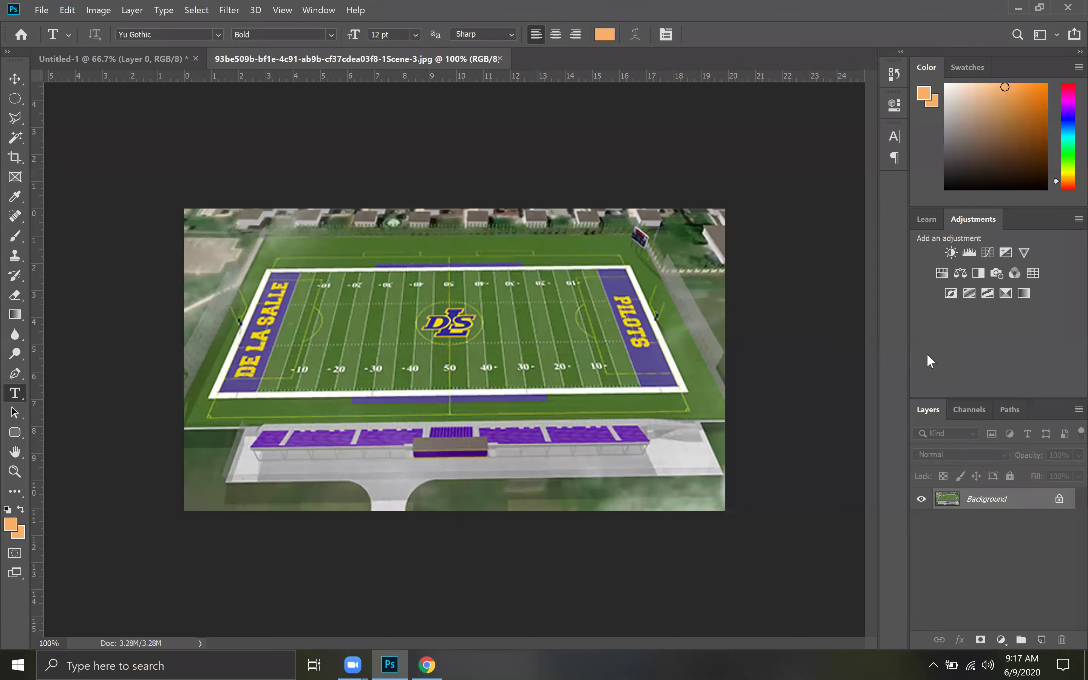
Unlock the football field image's Background layer and activate the Perspective Crop Tool
click(1059, 499)
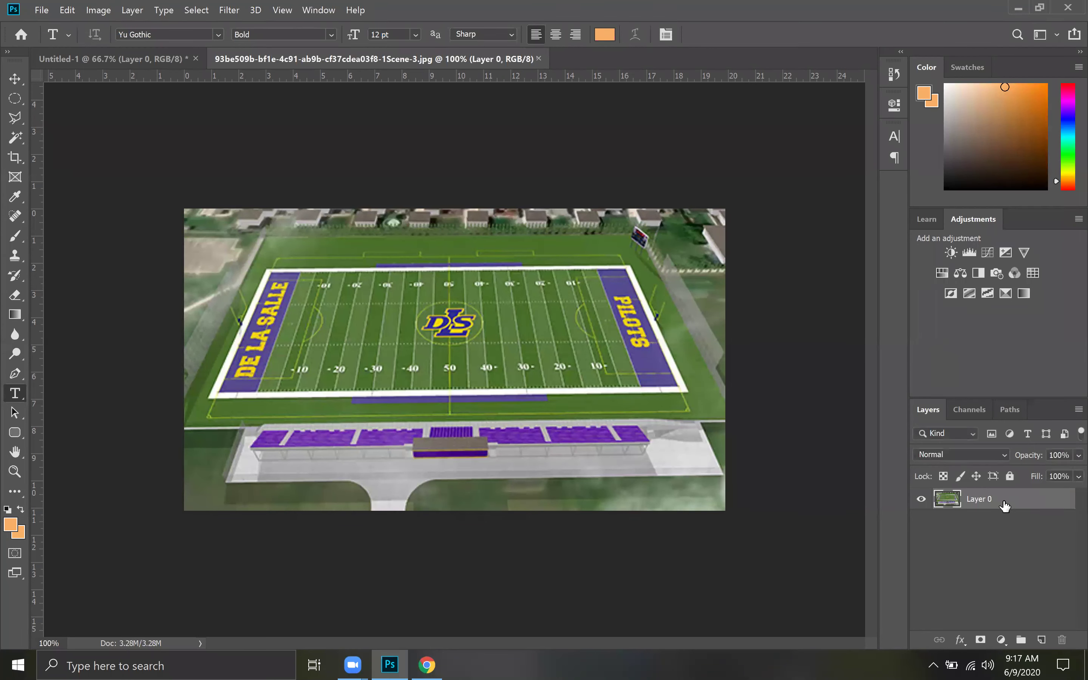
click(15, 158)
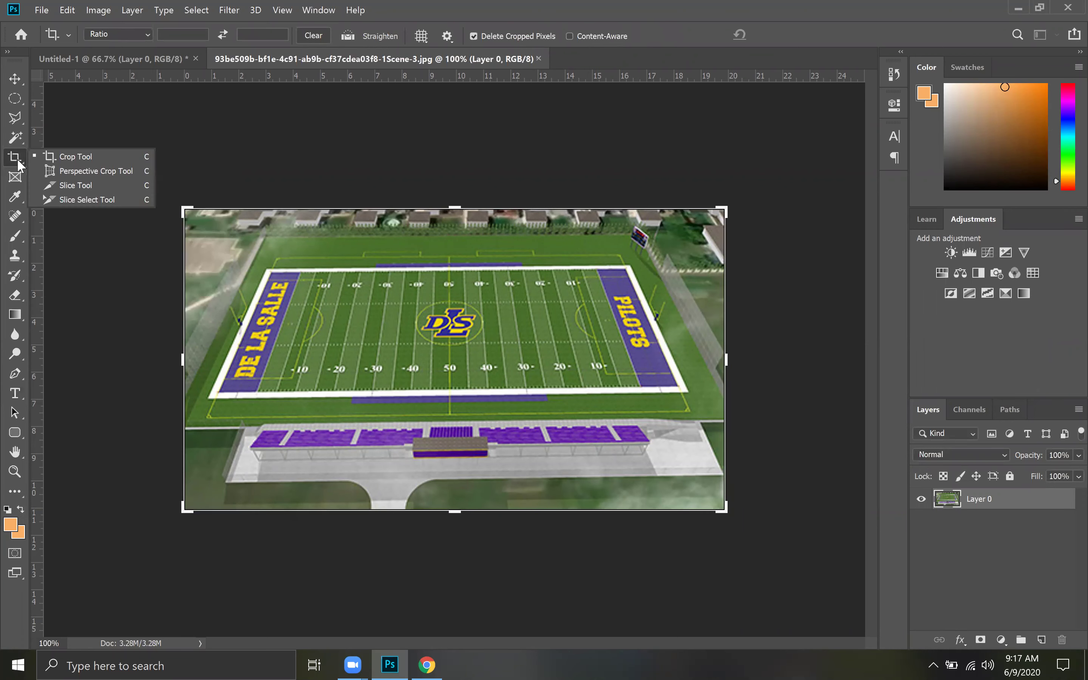
click(99, 171)
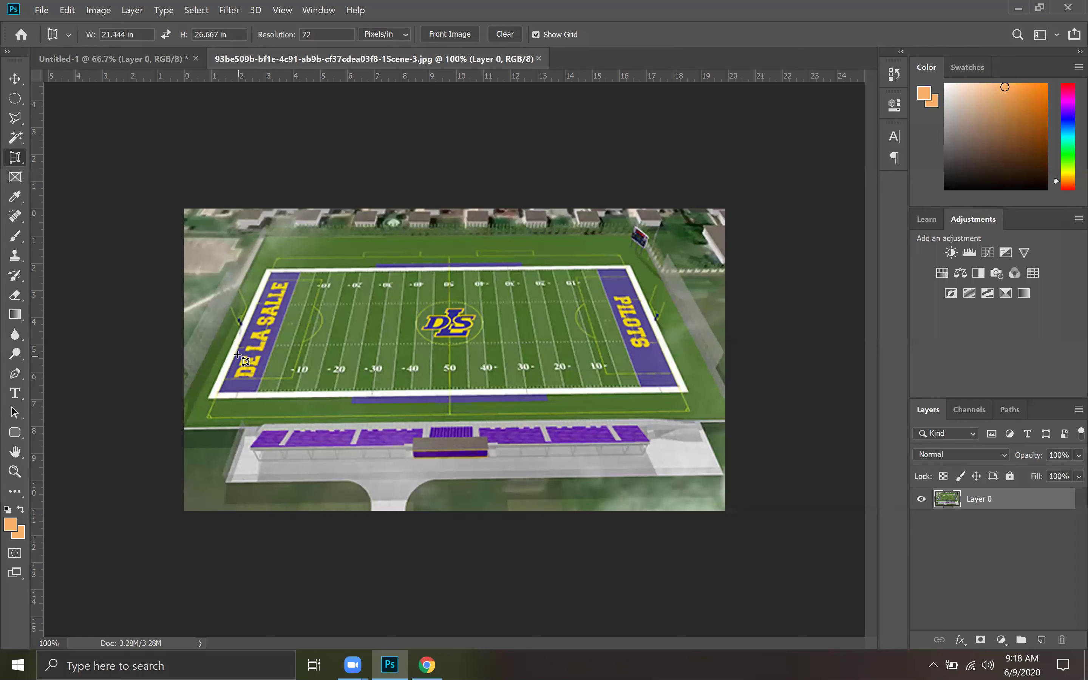
right_click(13, 158)
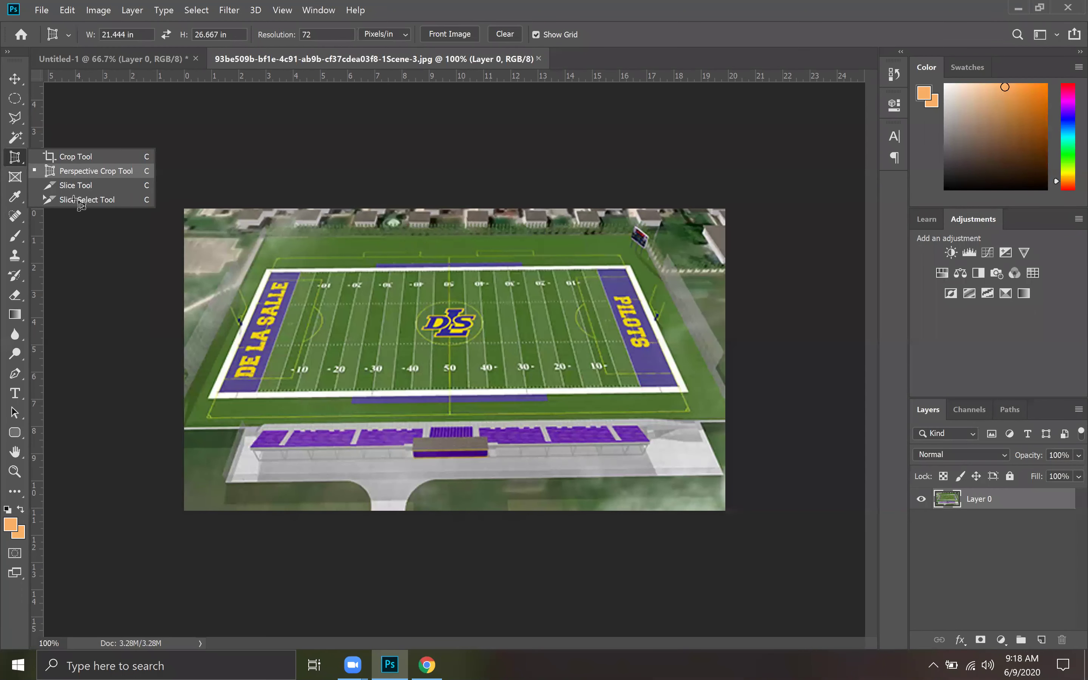
click(169, 220)
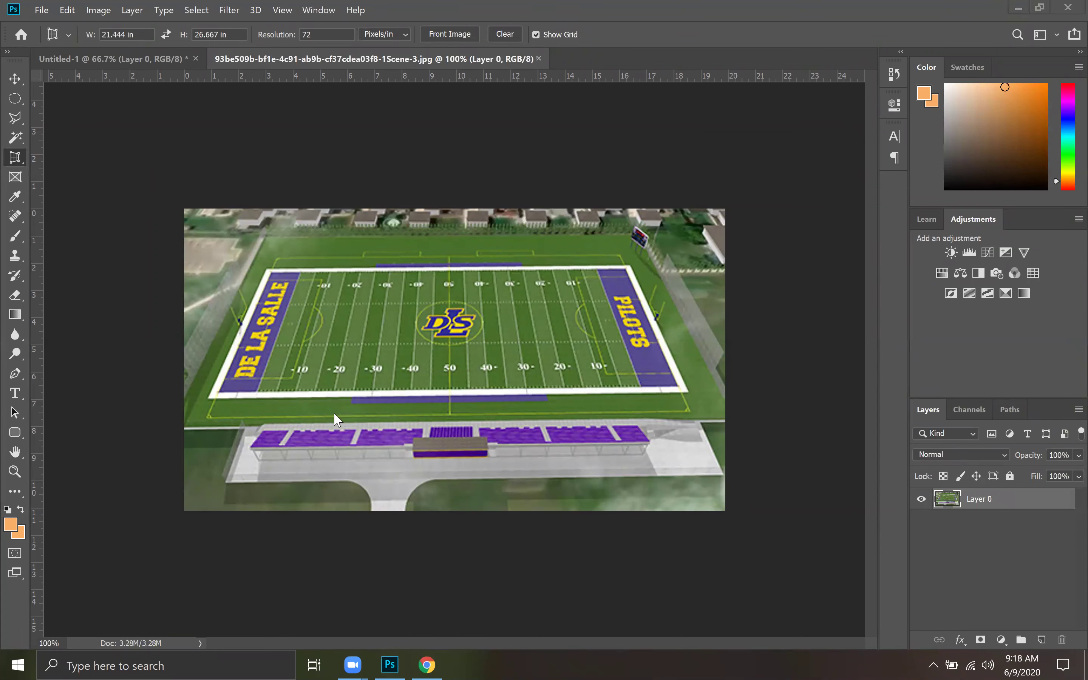
click(18, 162)
right_click(15, 157)
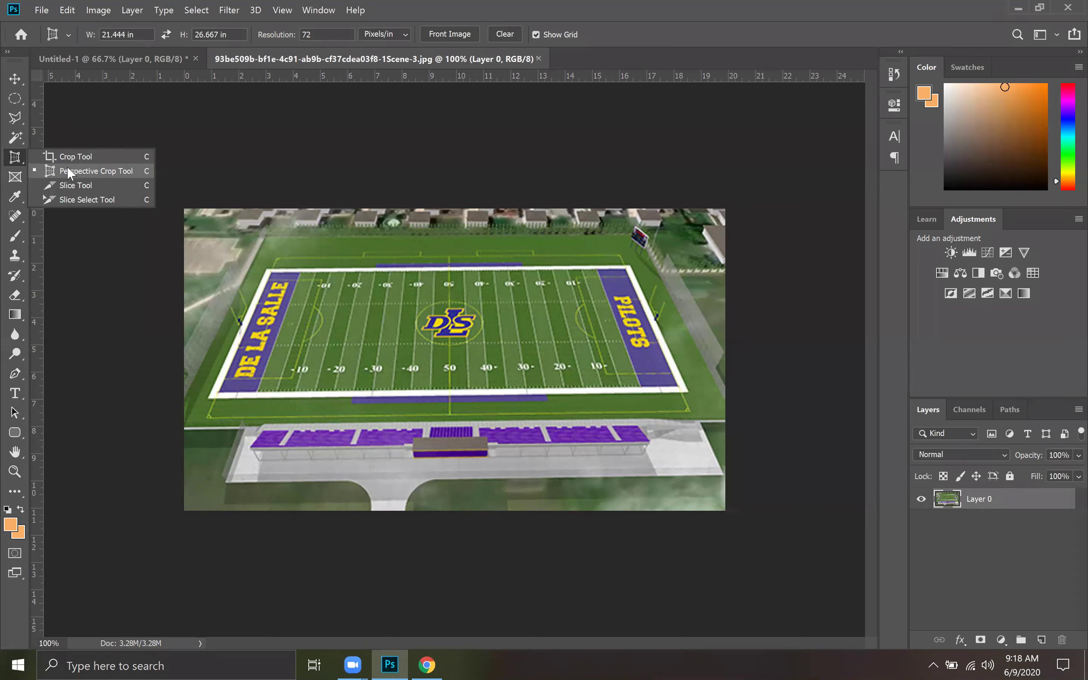
click(67, 166)
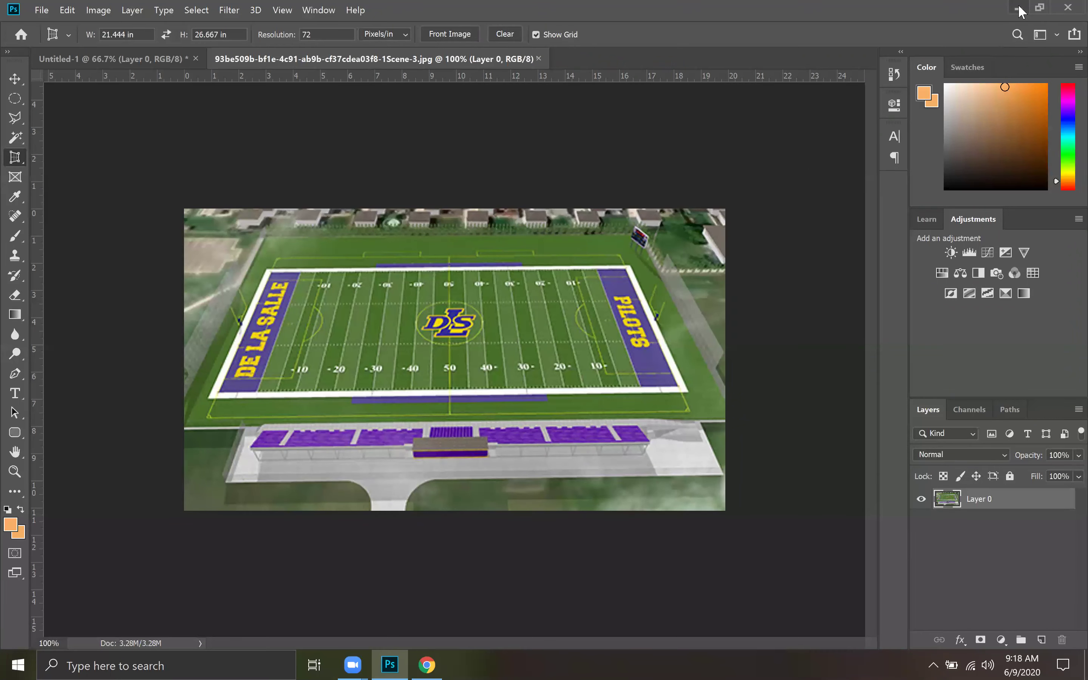
key(super+d)
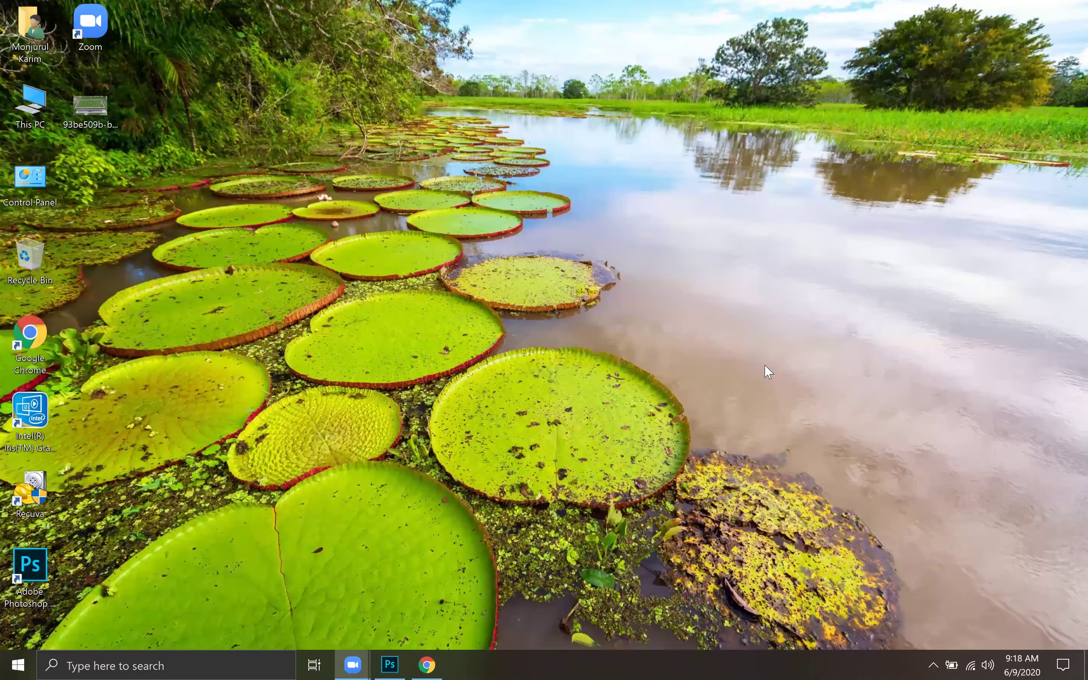
key(alt+Tab)
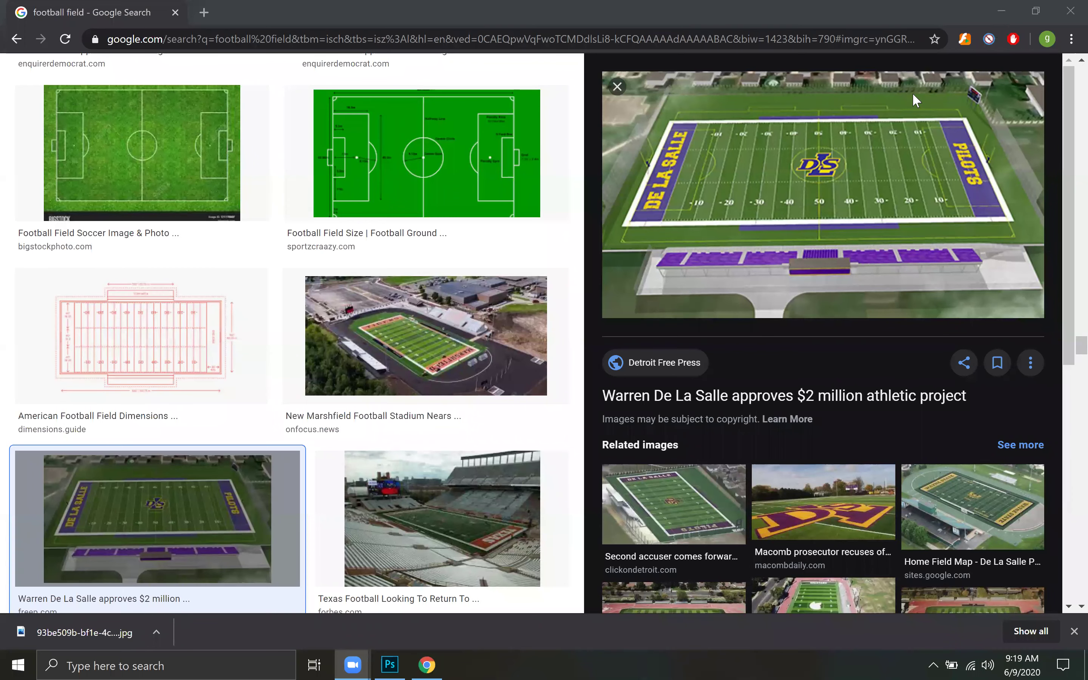
key(super+d)
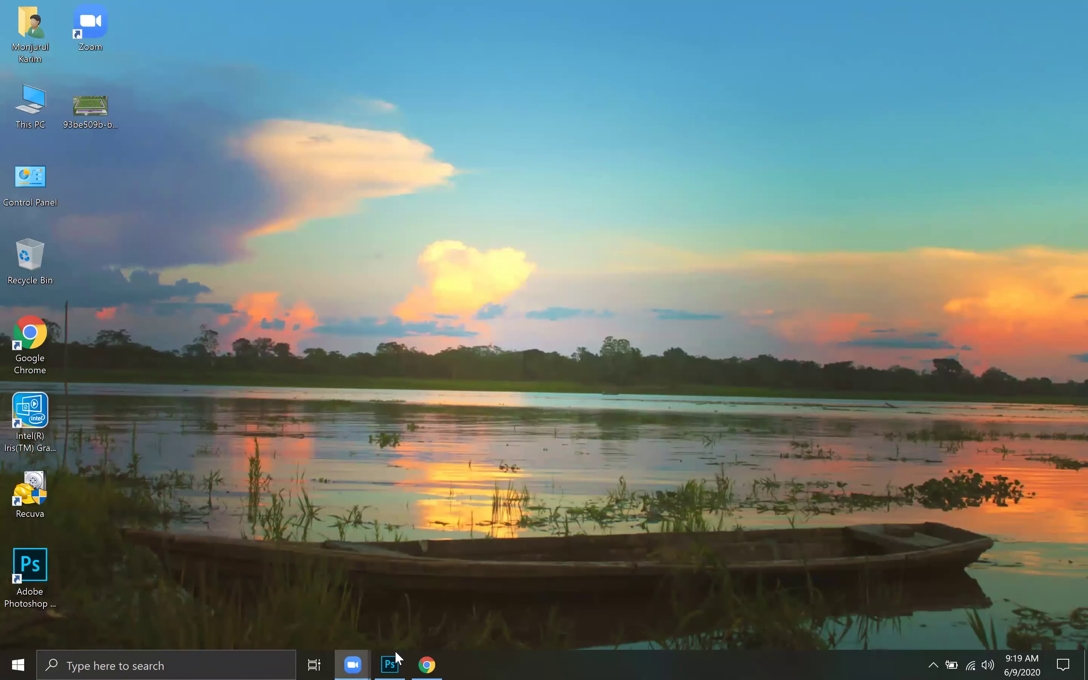
click(390, 663)
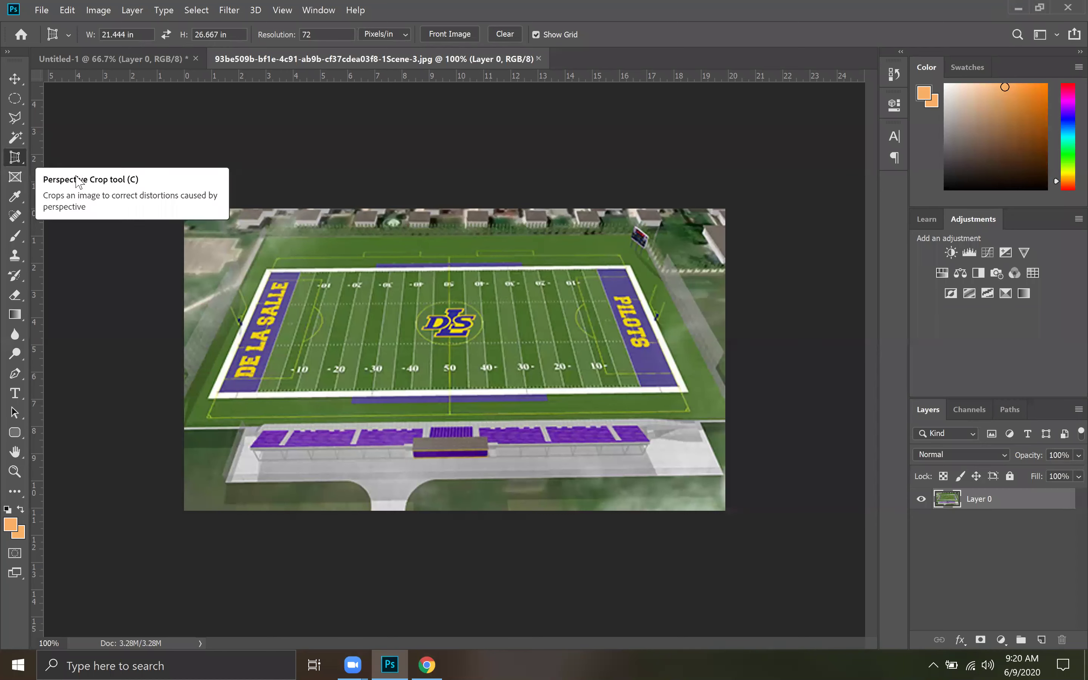
right_click(15, 158)
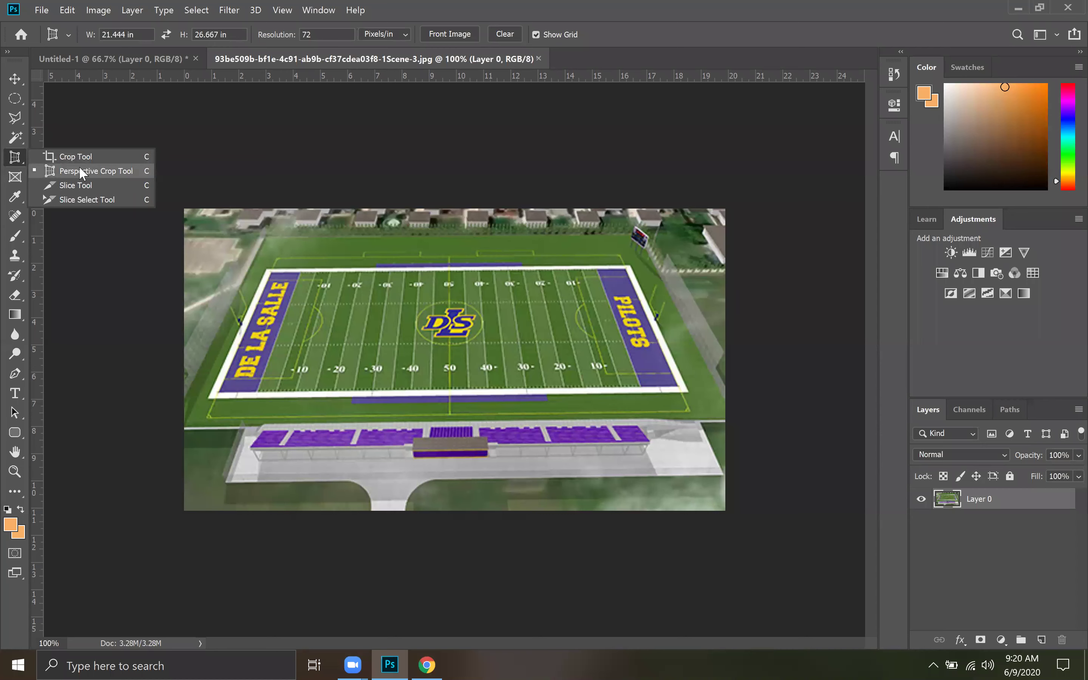
Place the four Perspective Crop corners on the outer corners of the field's white border and apply the crop
click(83, 170)
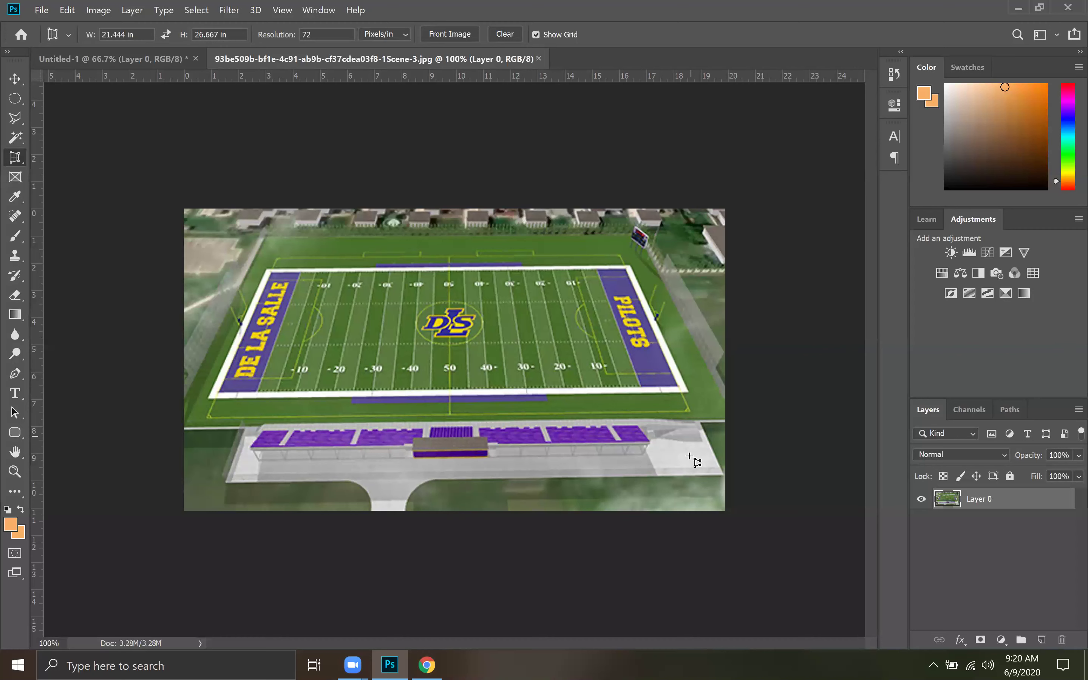
click(264, 269)
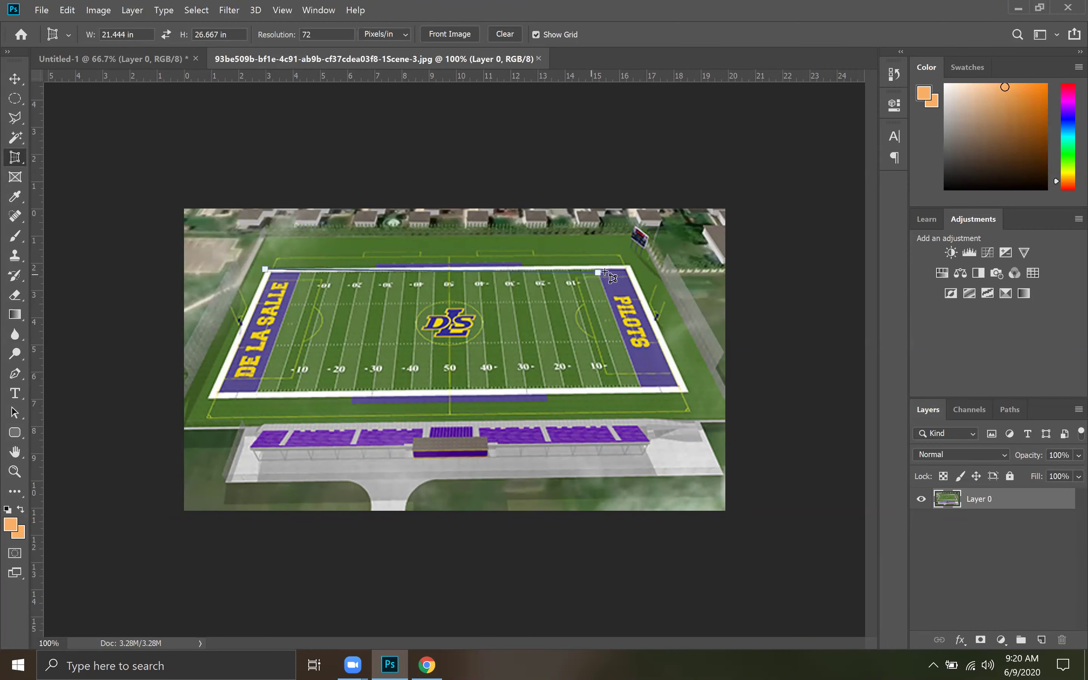
click(629, 266)
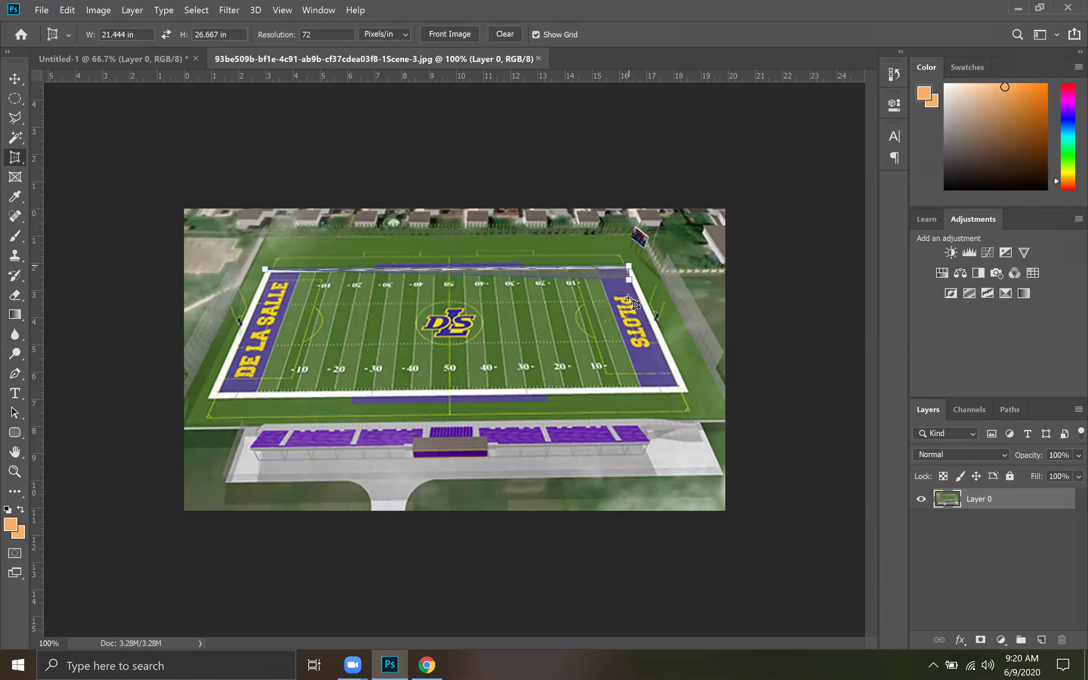
click(689, 392)
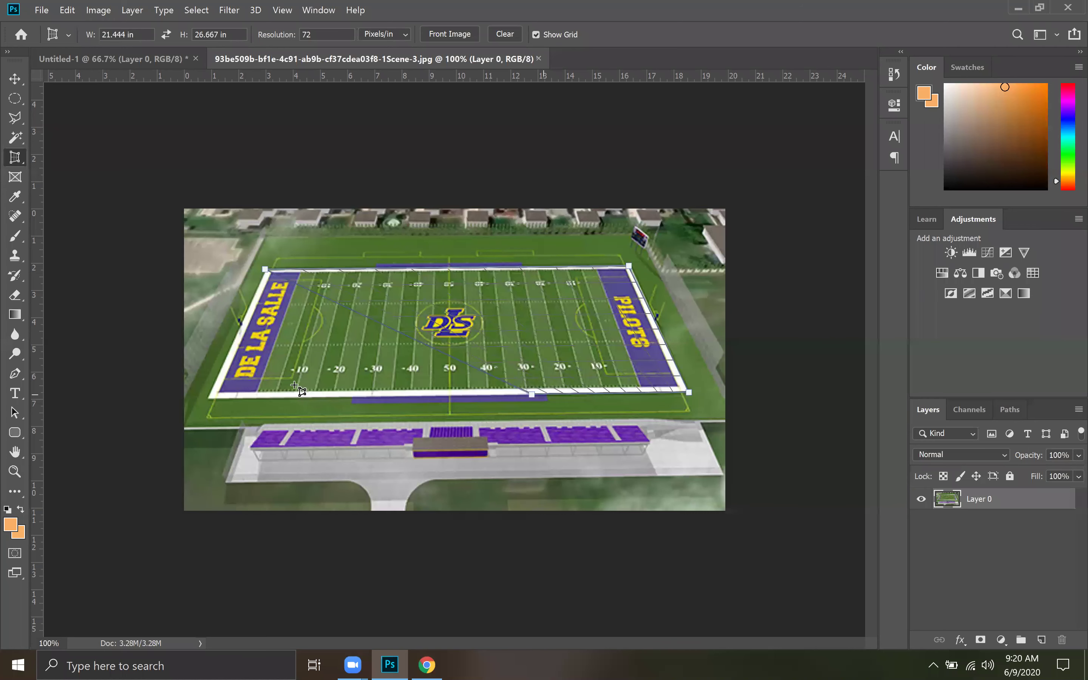
click(206, 398)
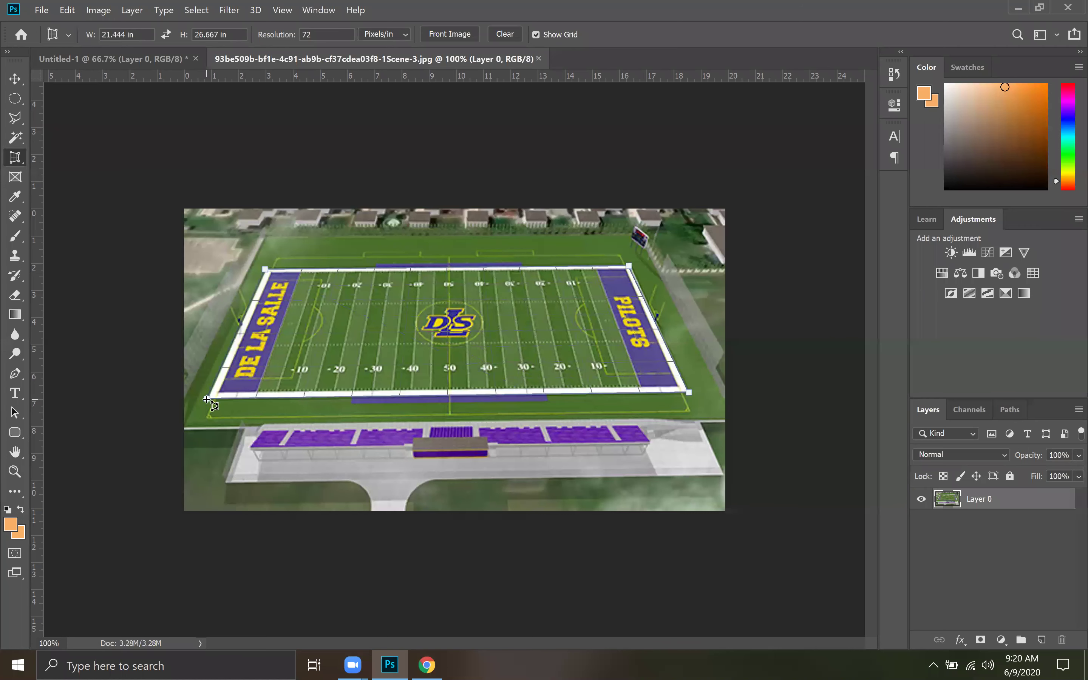
click(206, 399)
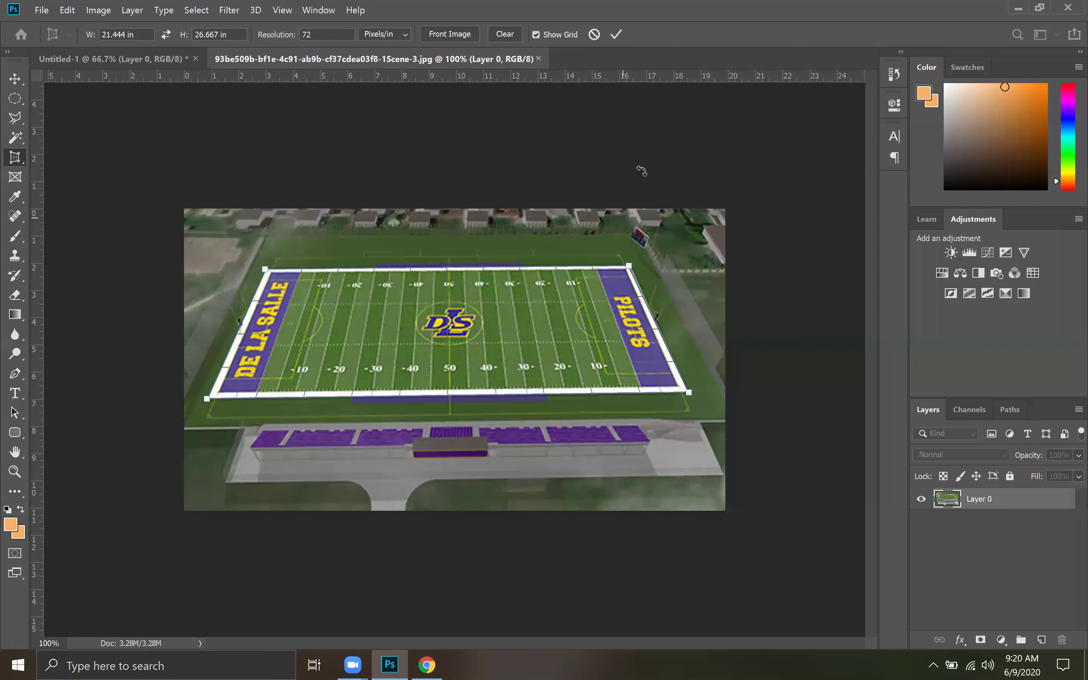
click(618, 35)
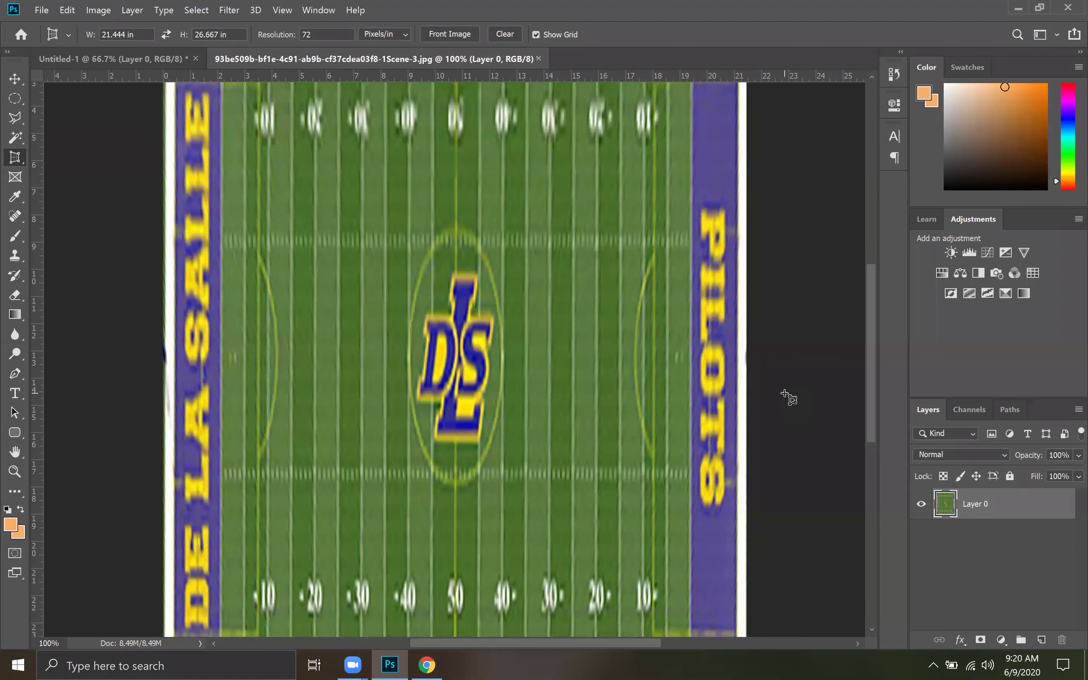
key(ctrl+minus)
key(ctrl+minus)
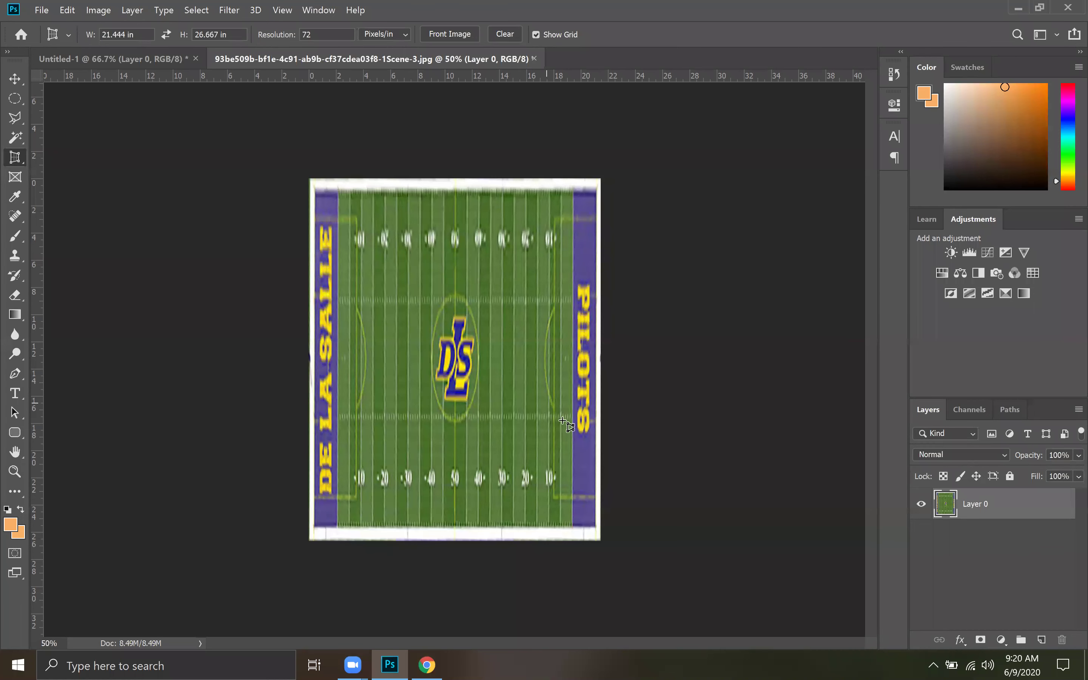
click(108, 58)
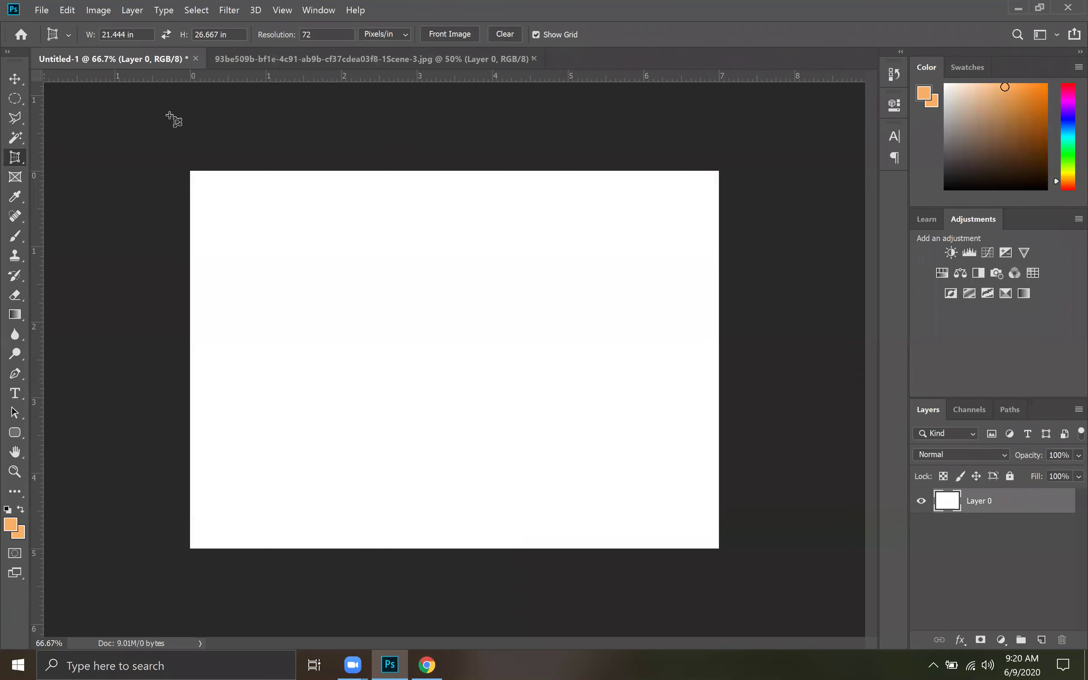
click(322, 61)
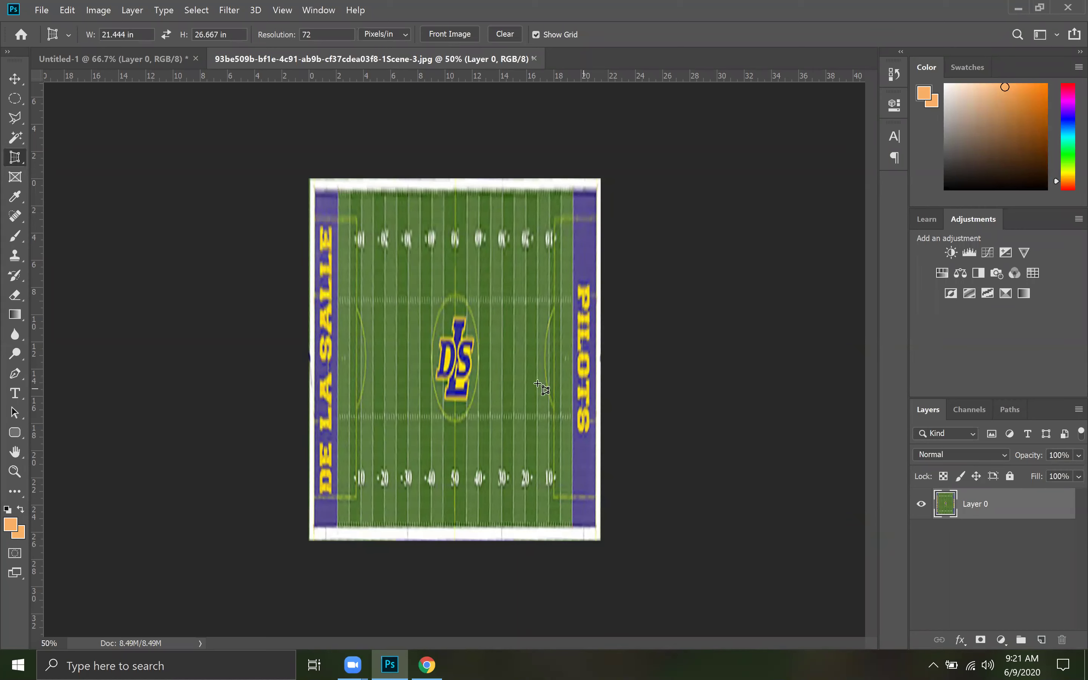
Rotate the cropped field by 90° with Free Transform, stretch its four sides to fill the canvas, and apply the transform
key(ctrl+t)
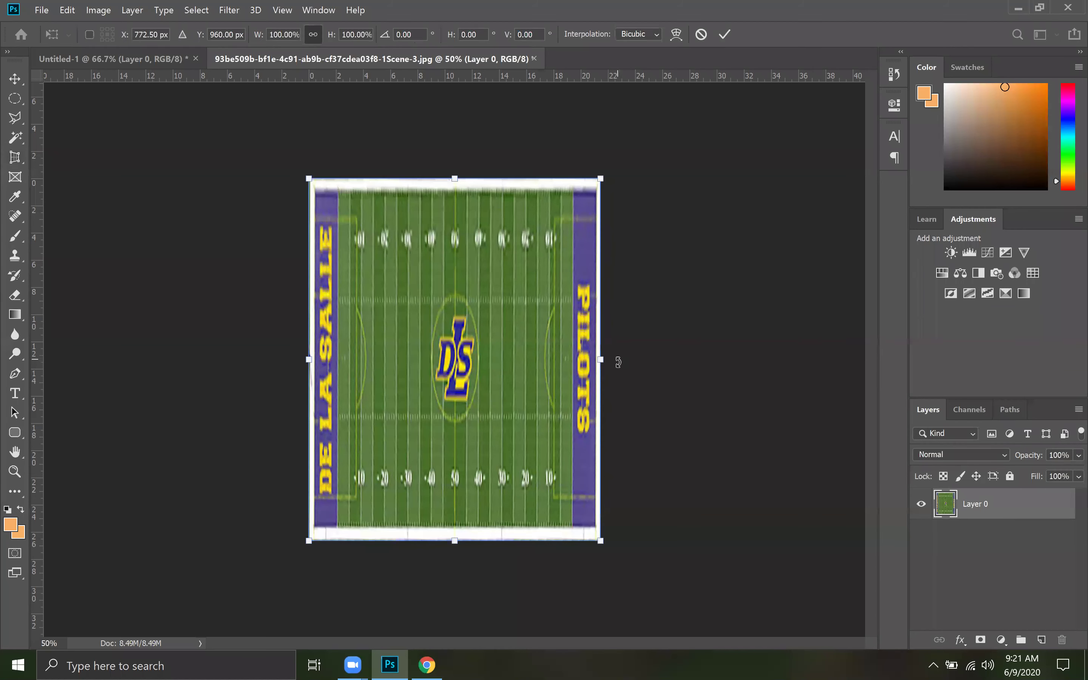
drag(618, 362, 549, 573)
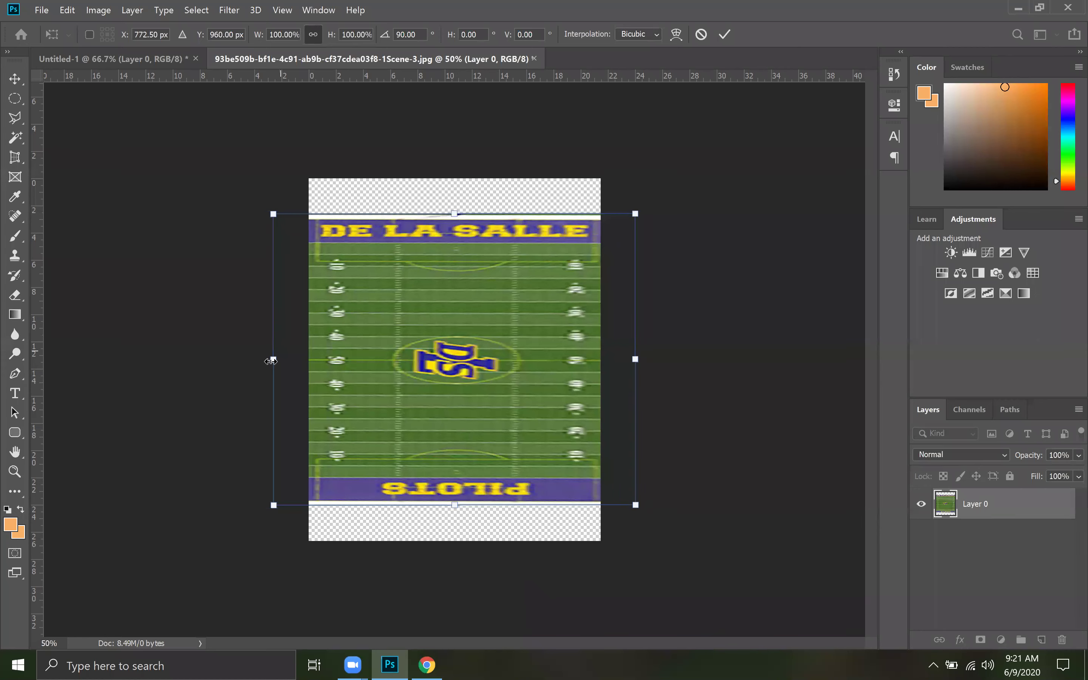
drag(275, 362, 309, 361)
drag(474, 226, 475, 192)
drag(635, 341, 600, 338)
drag(455, 491, 455, 540)
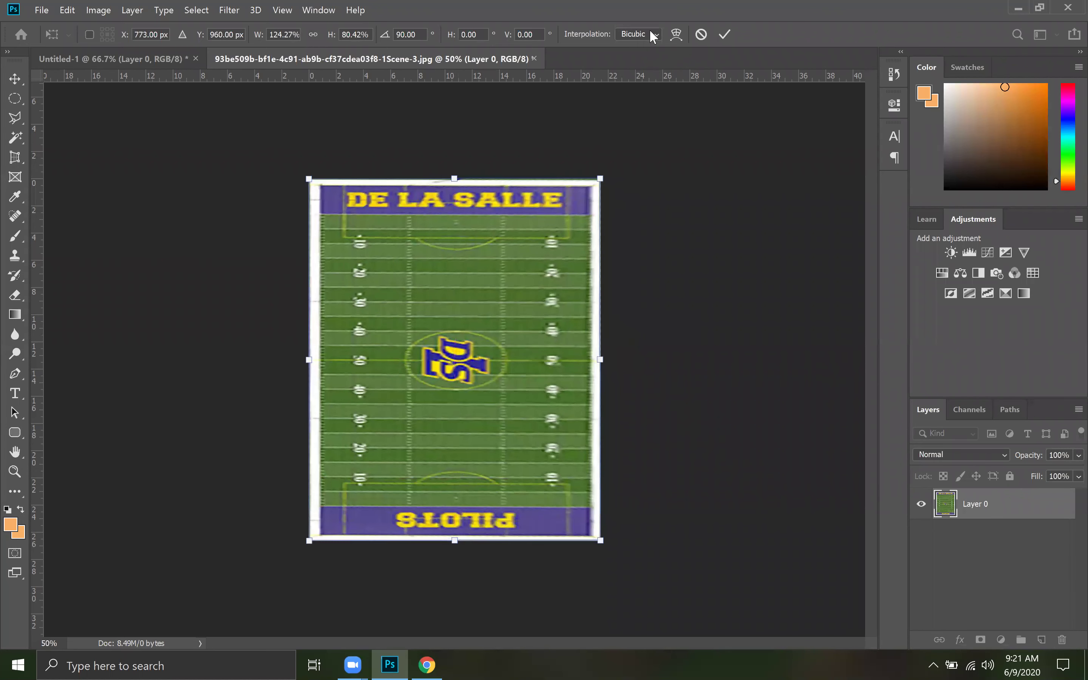
click(723, 35)
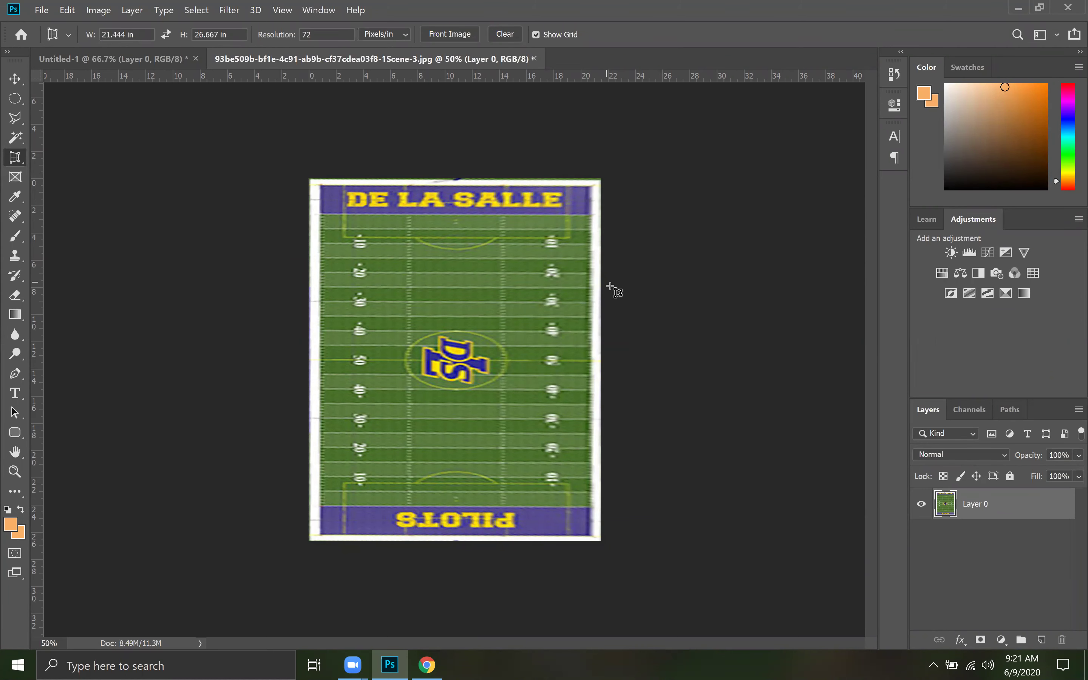
Undo the field's transform and the perspective crop
key(ctrl+z)
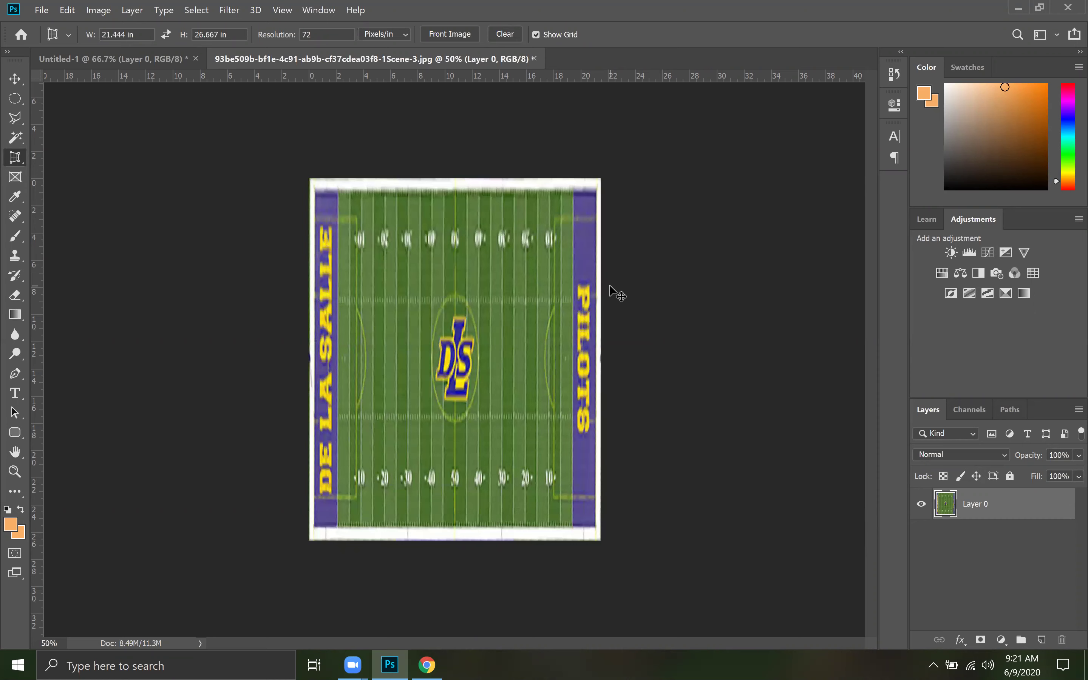
key(ctrl+z)
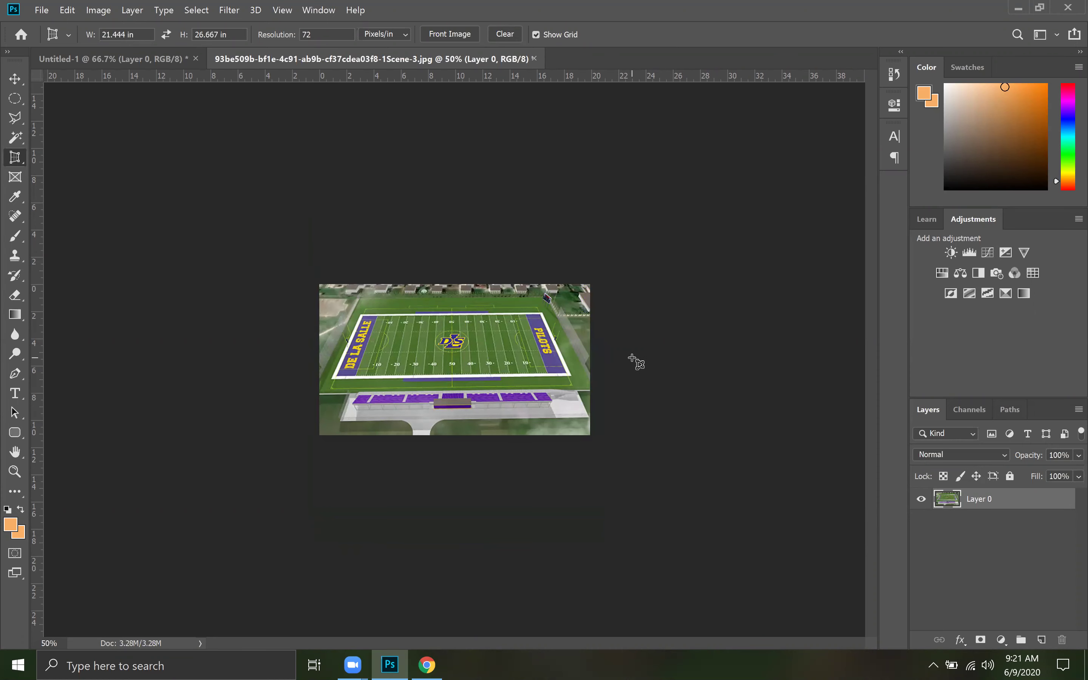
Duplicate the football field layer and hide the original Layer 0
key(ctrl+j)
click(921, 520)
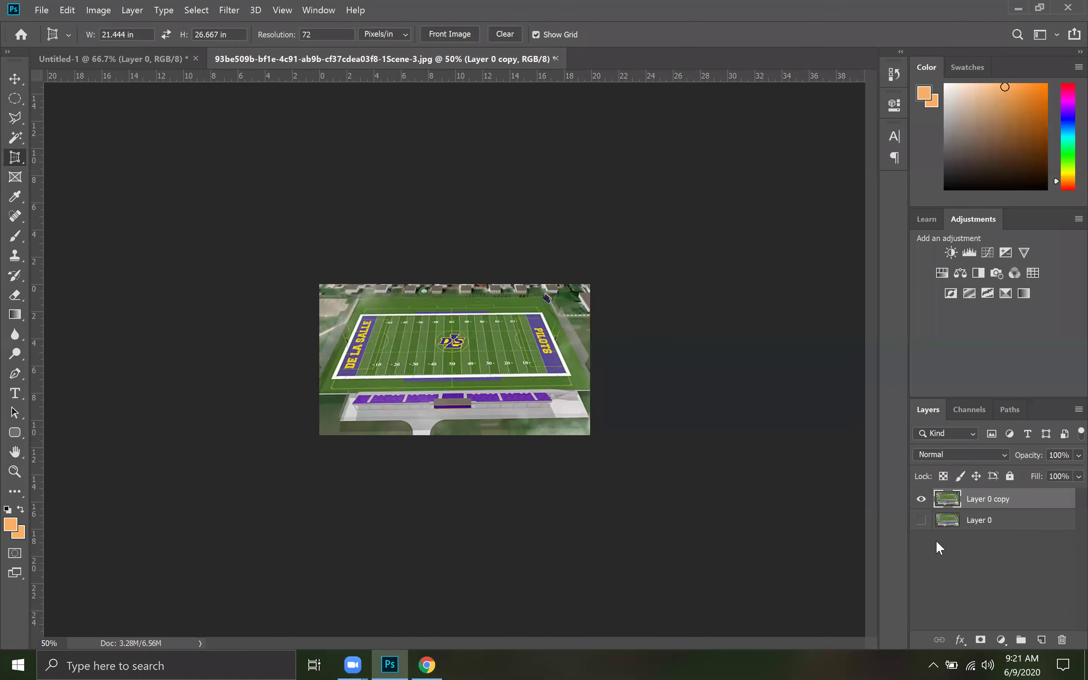
key(super)
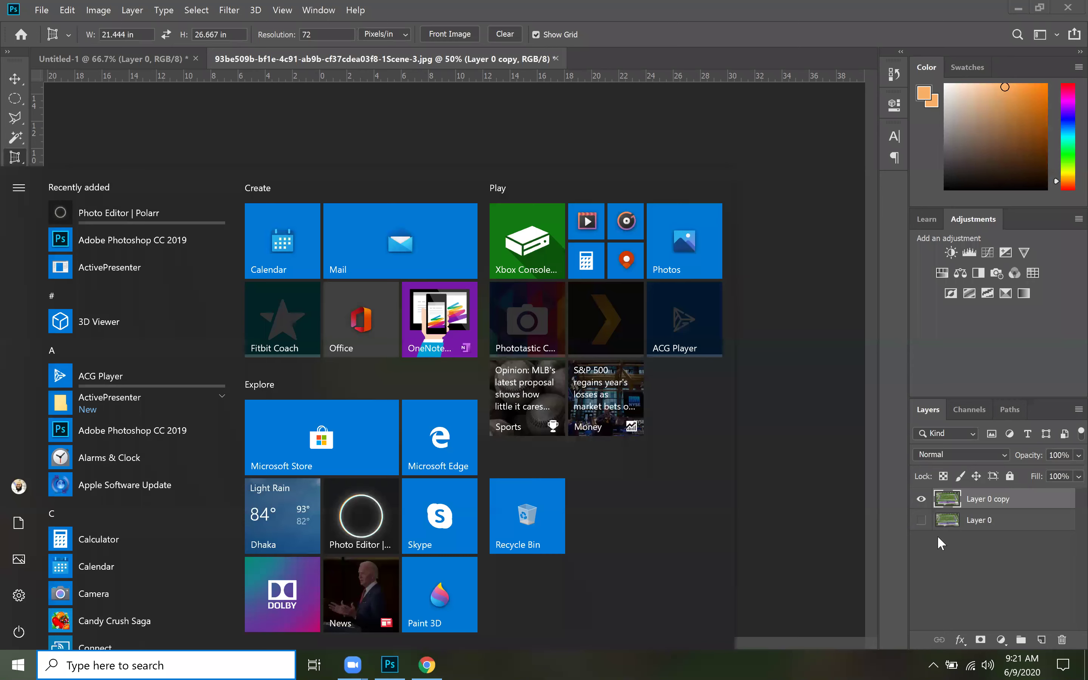
key(Escape)
Perspective-crop the image to a frame whose four corners sit just outside the field's white border
key(ctrl+plus)
key(ctrl+plus)
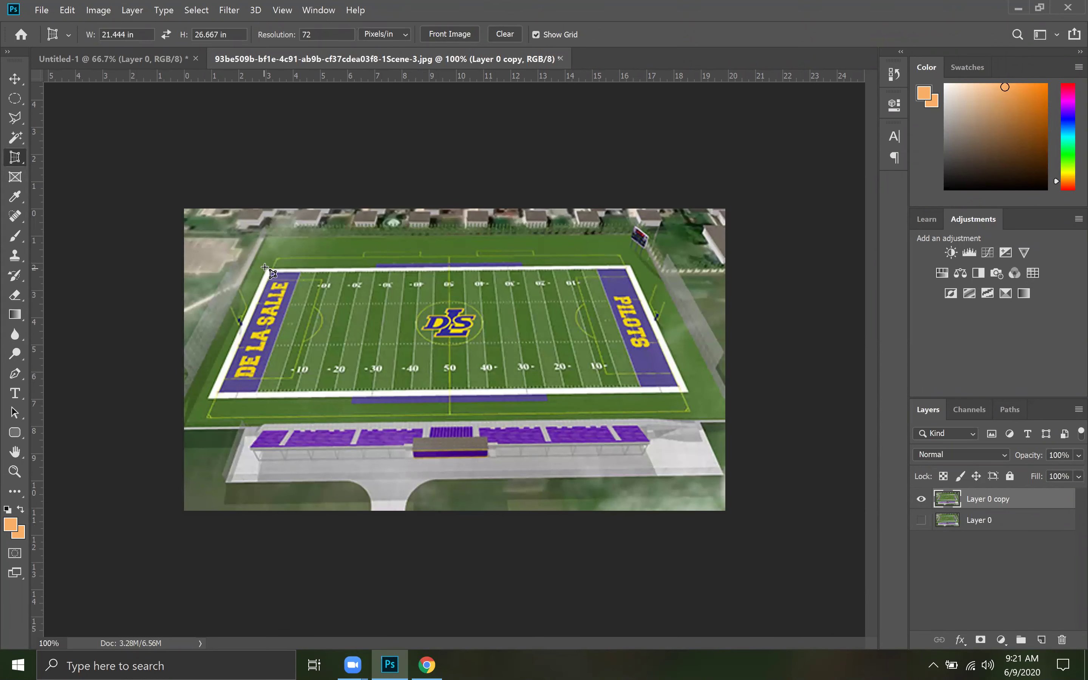
drag(265, 266, 631, 265)
click(702, 359)
click(691, 397)
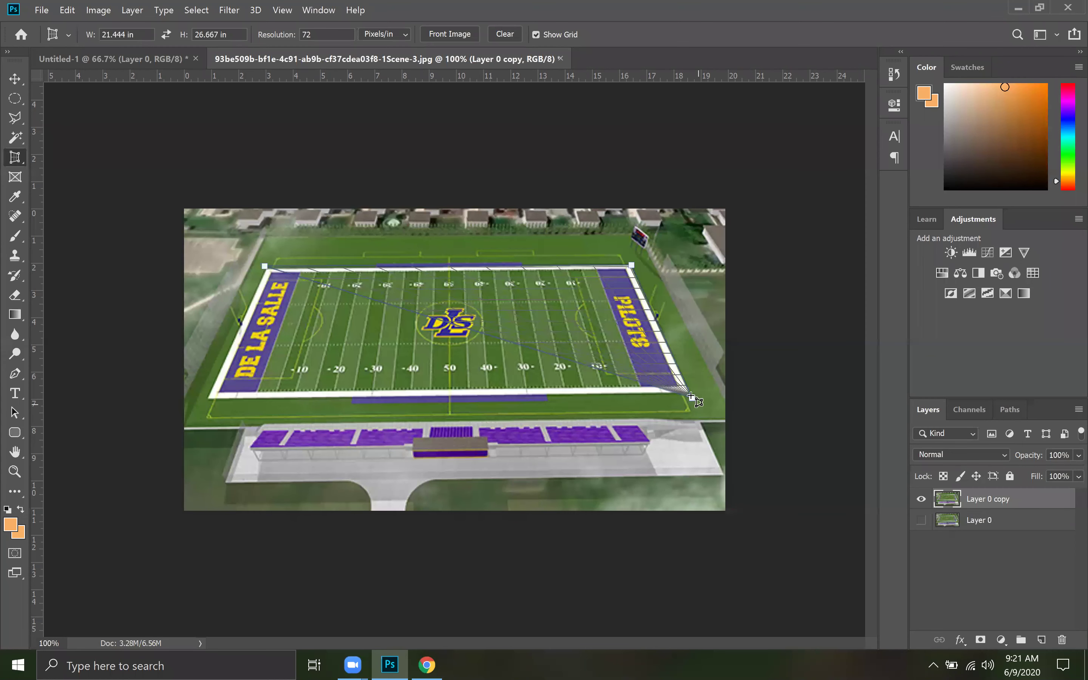
click(206, 401)
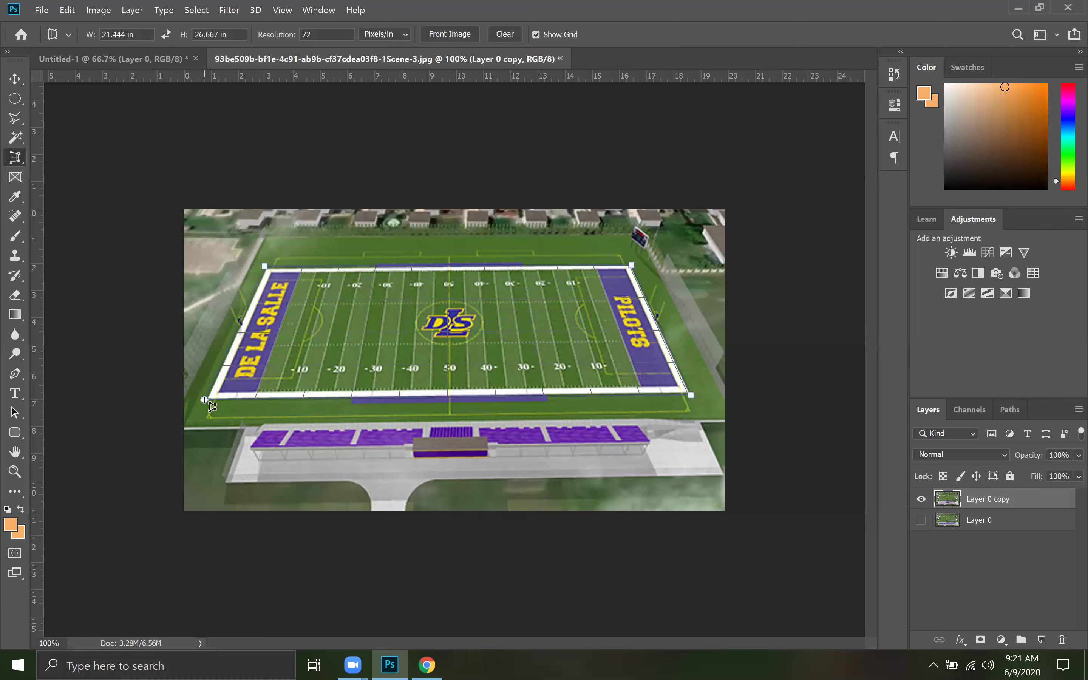
click(615, 34)
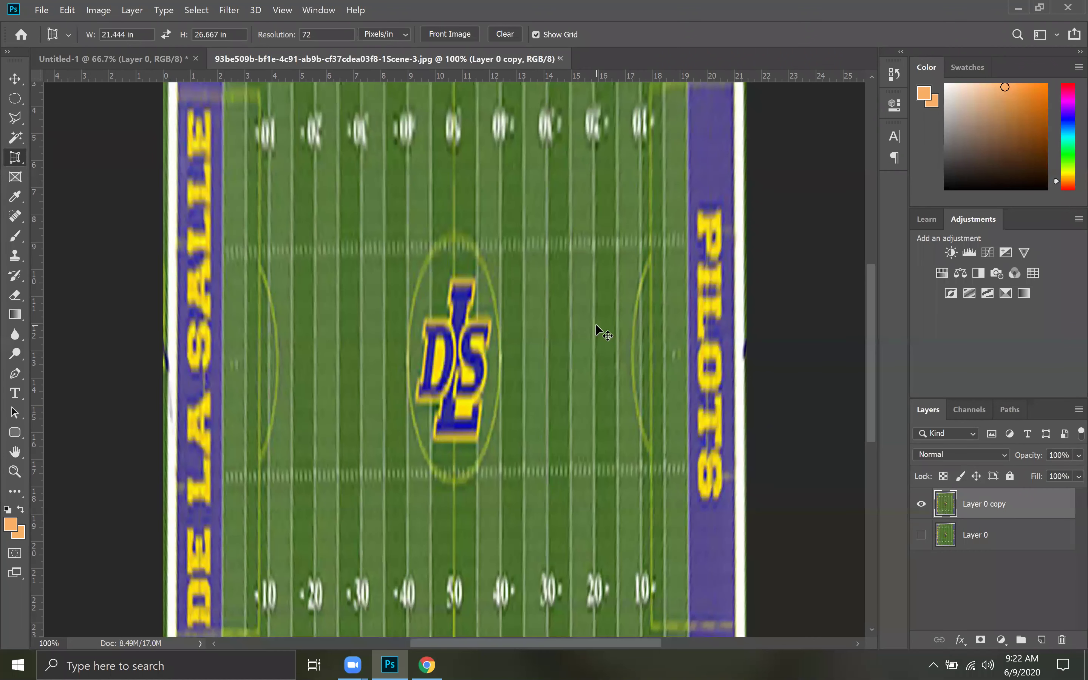
key(ctrl+minus)
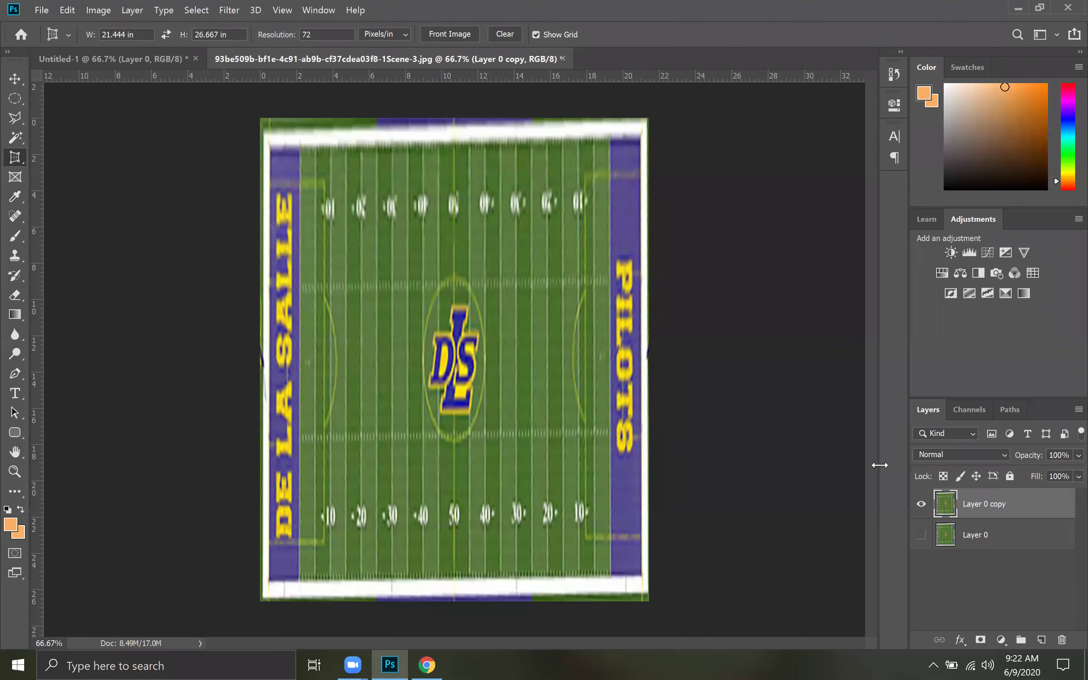
Rotate the field layer copy by -90° with Free Transform, stretch its sides to the canvas edges at 124.27% by 80.47%, and apply it
key(ctrl+t)
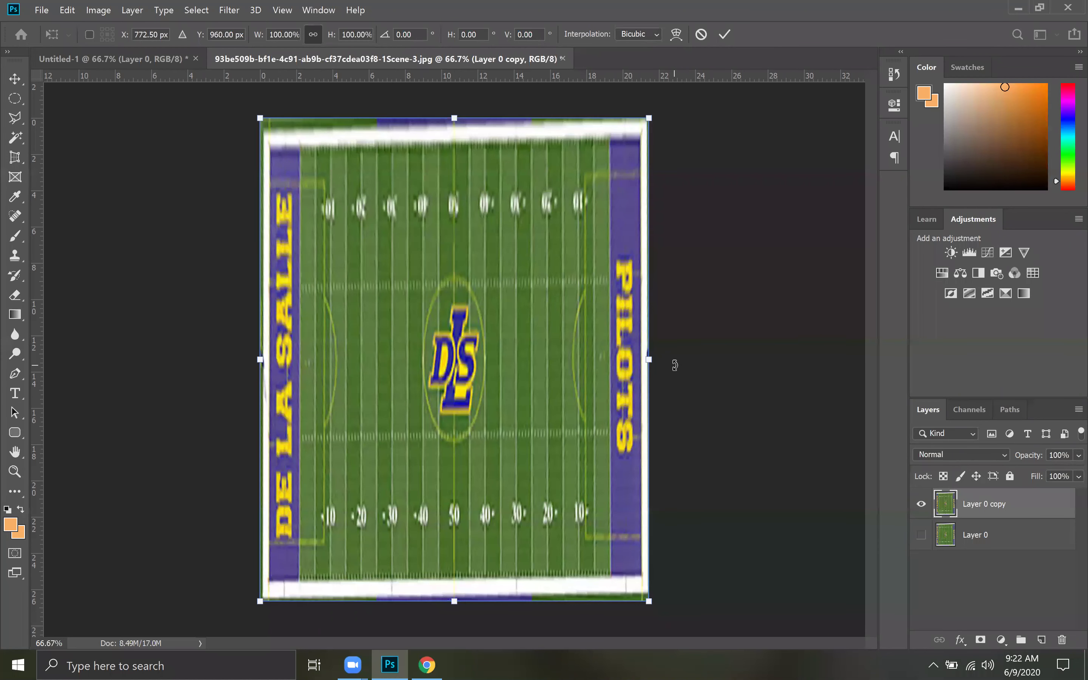
key(ctrl+minus)
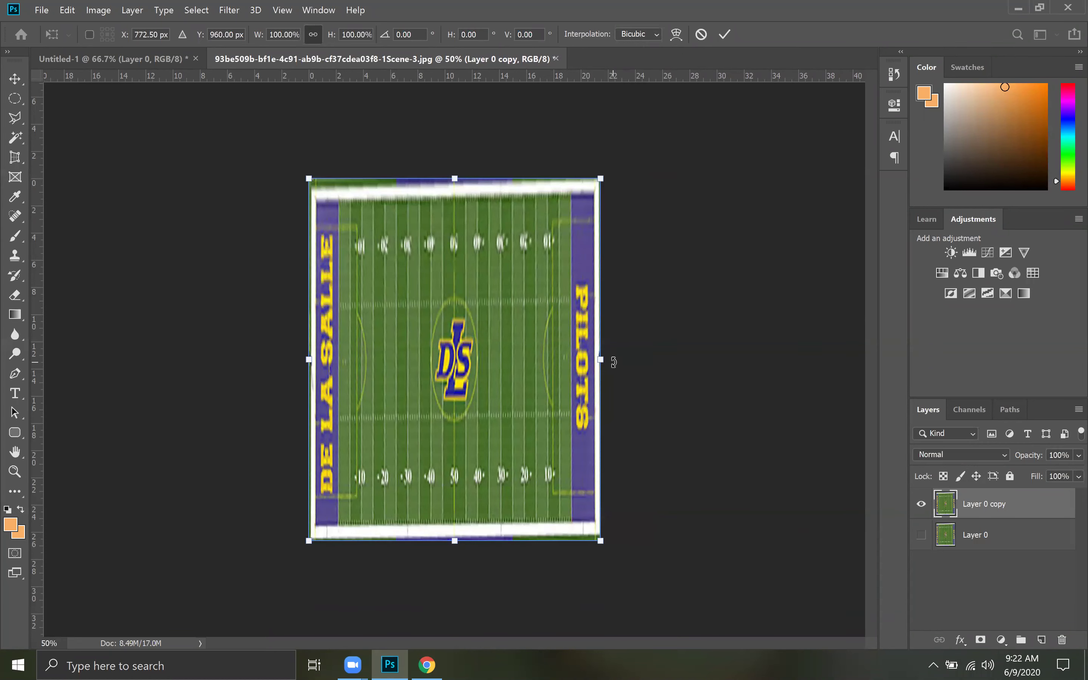
drag(613, 362, 454, 182)
drag(652, 311, 465, 245)
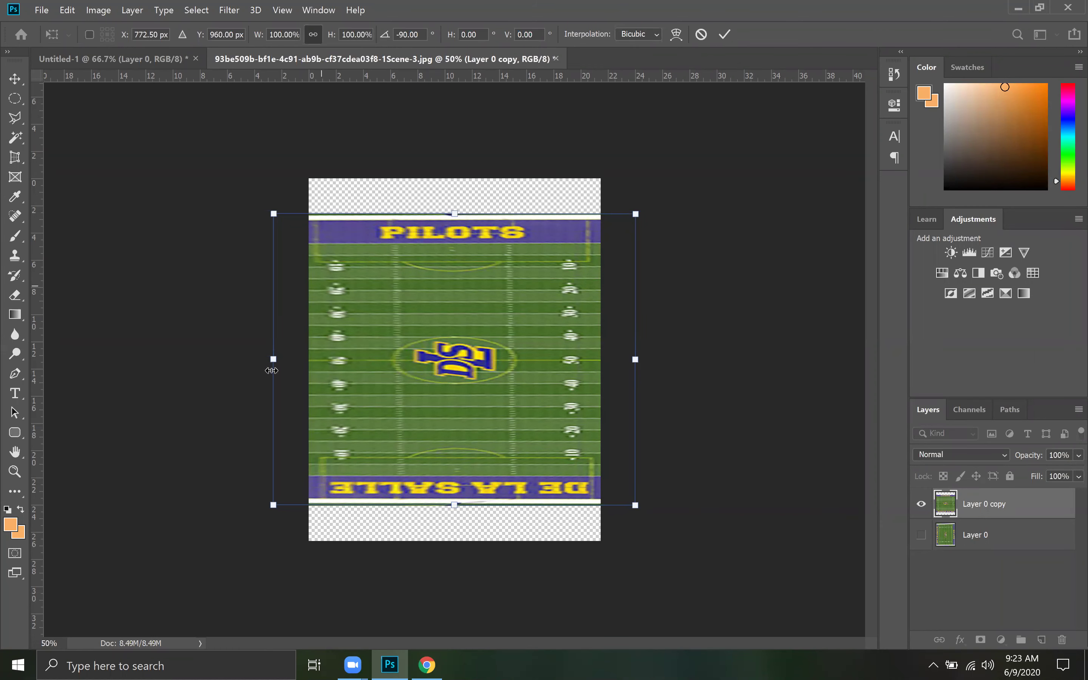
drag(273, 360, 305, 372)
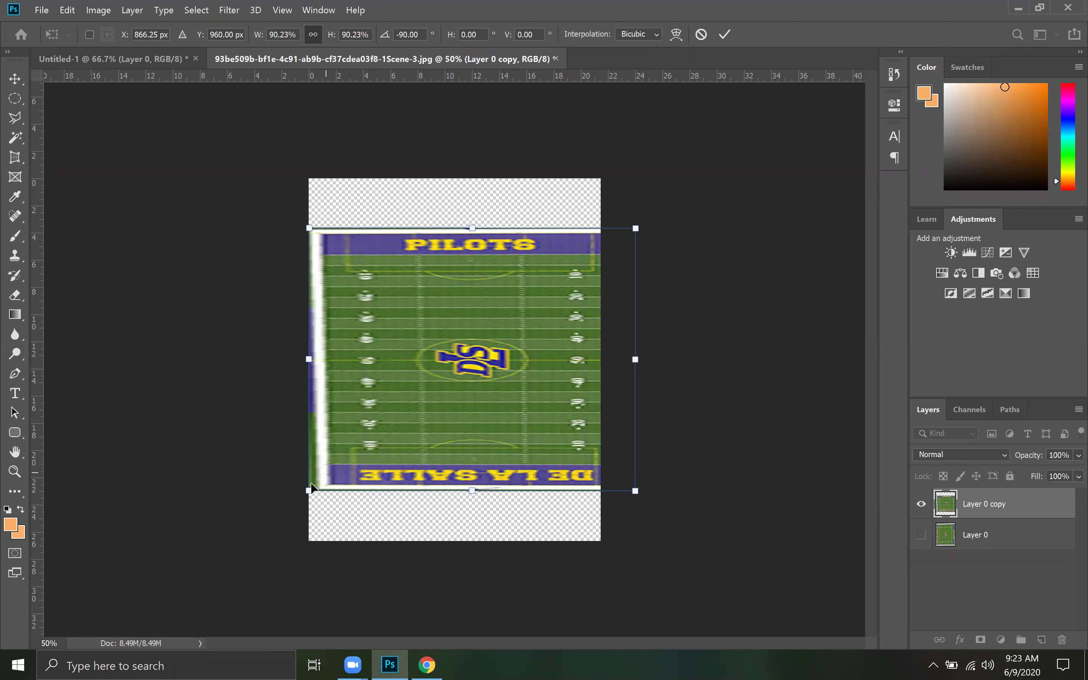
drag(635, 358, 607, 363)
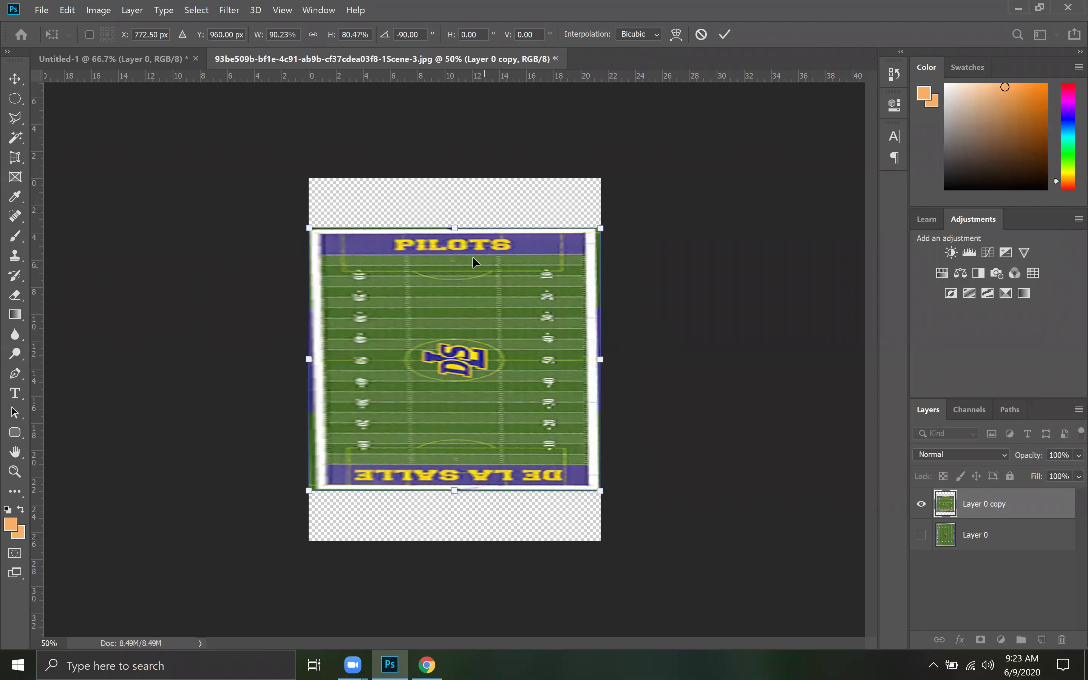
drag(454, 228, 454, 178)
drag(453, 491, 454, 540)
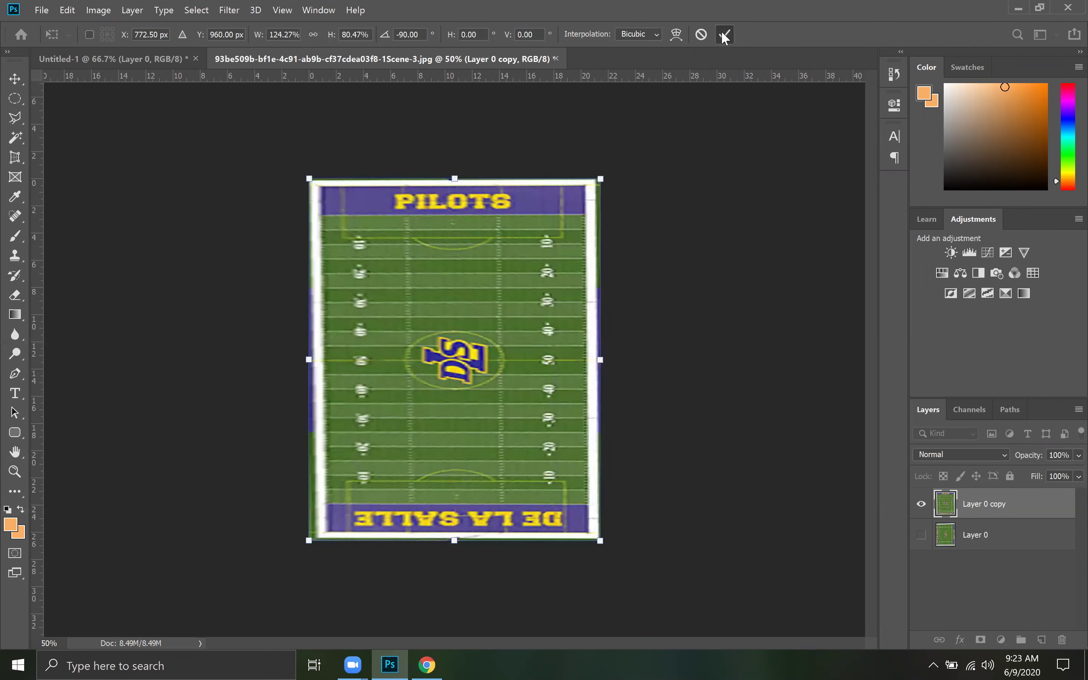
click(723, 37)
key(c)
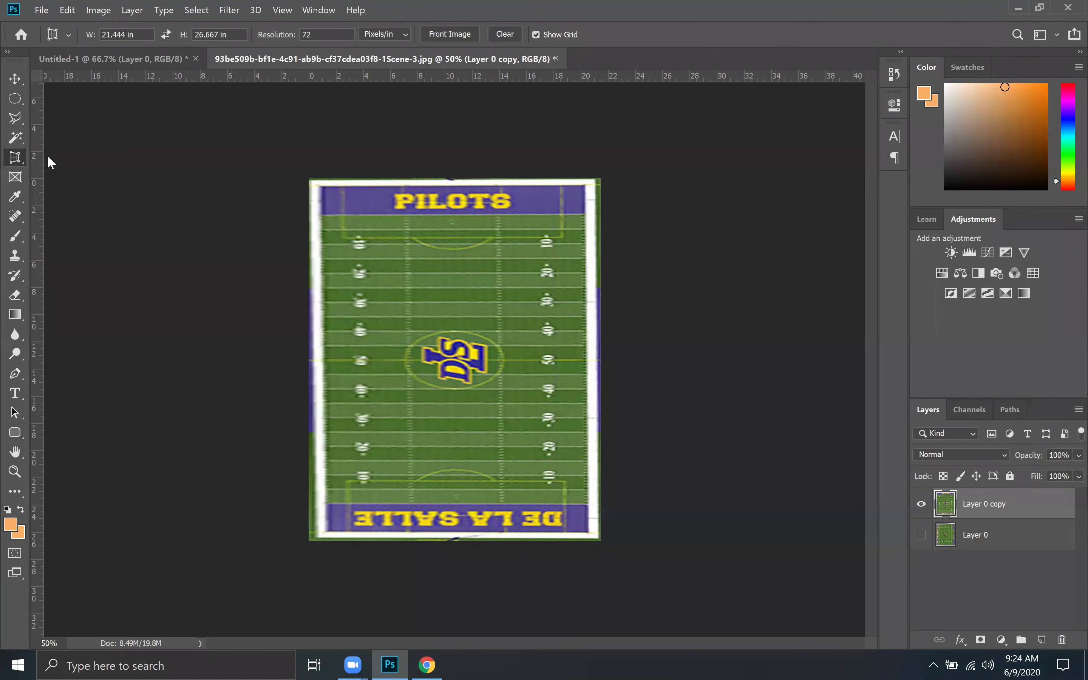
right_click(18, 155)
click(14, 414)
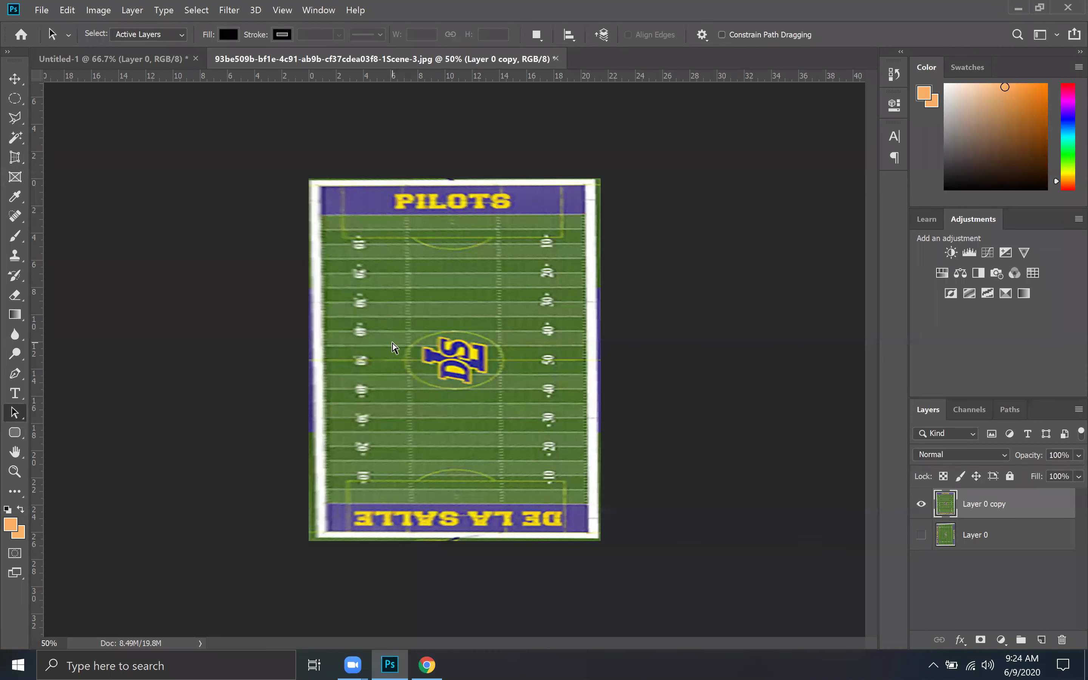
Shift the football field layer copy off the canvas centre with Free Transform and tilt it to about -36°
key(ctrl+t)
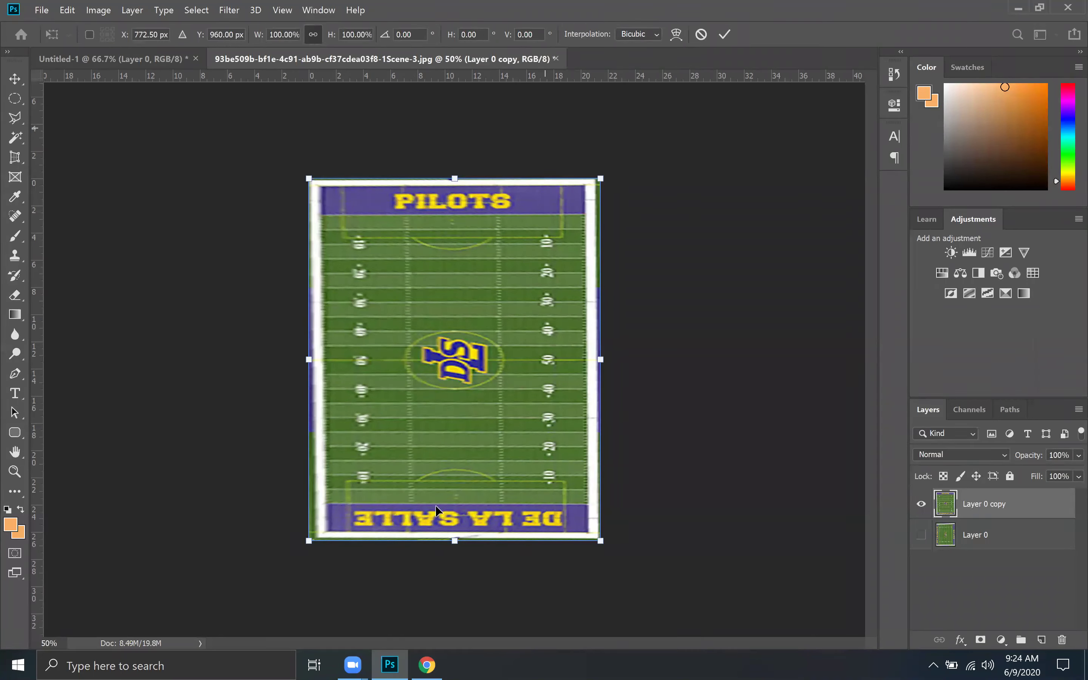
drag(516, 346, 582, 318)
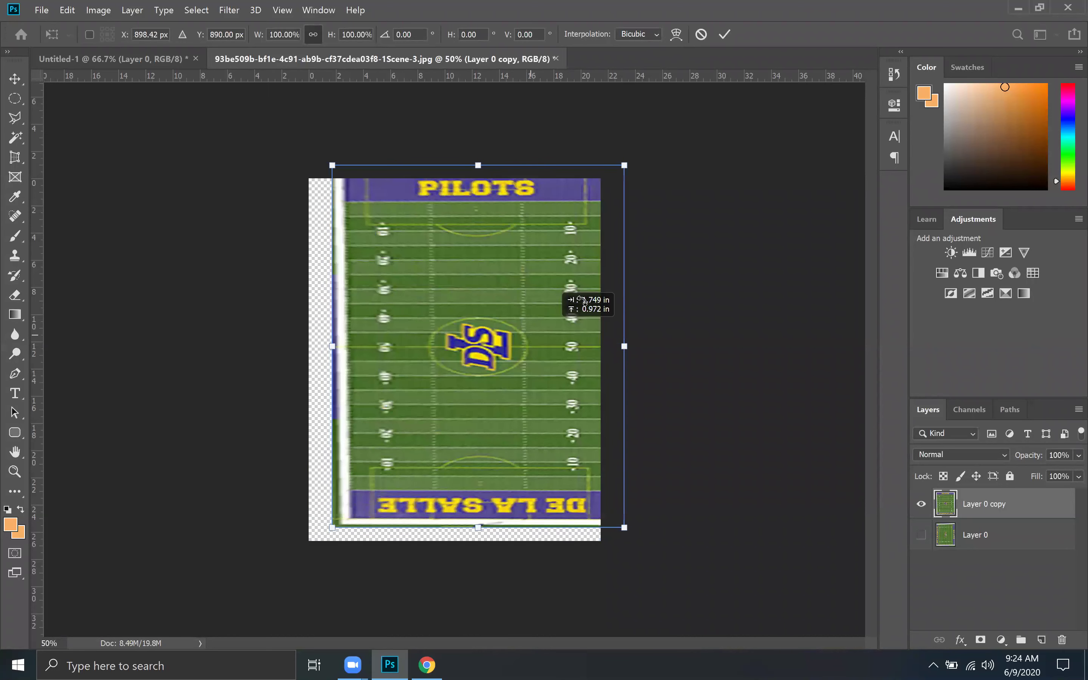
drag(593, 382, 603, 357)
drag(589, 417, 583, 342)
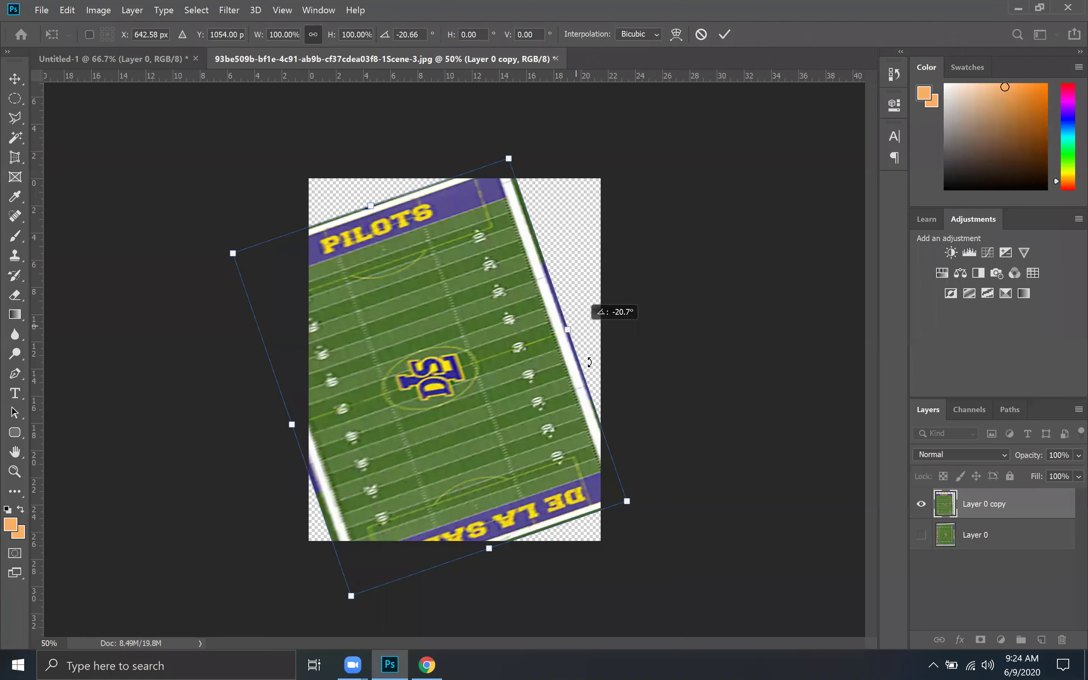
drag(597, 332, 558, 254)
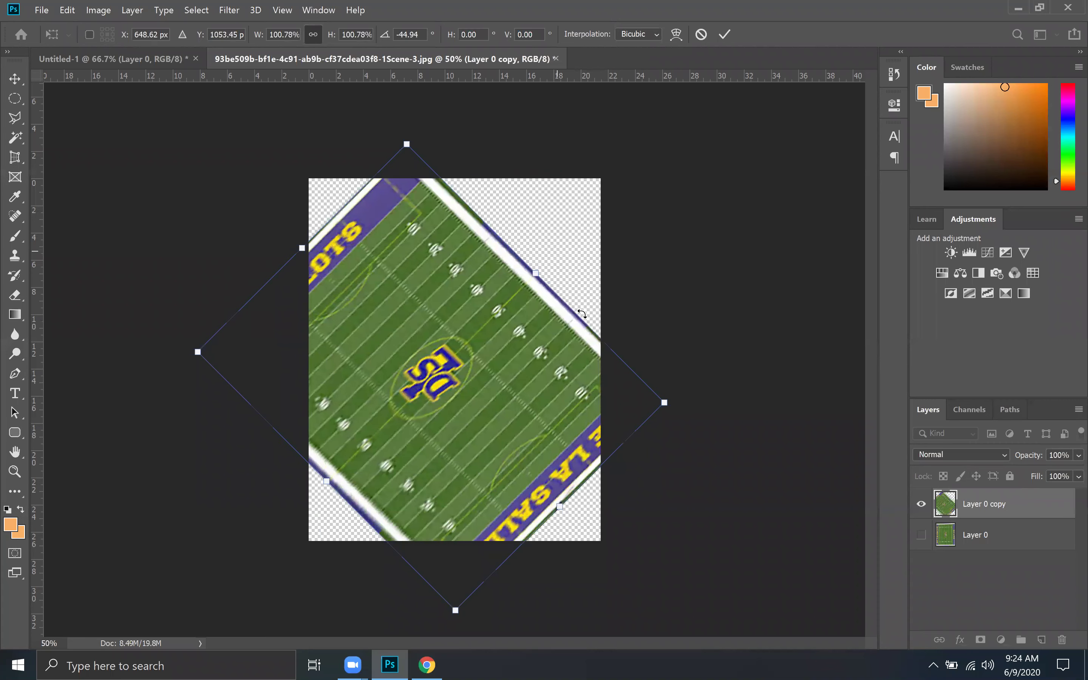
drag(583, 316, 565, 271)
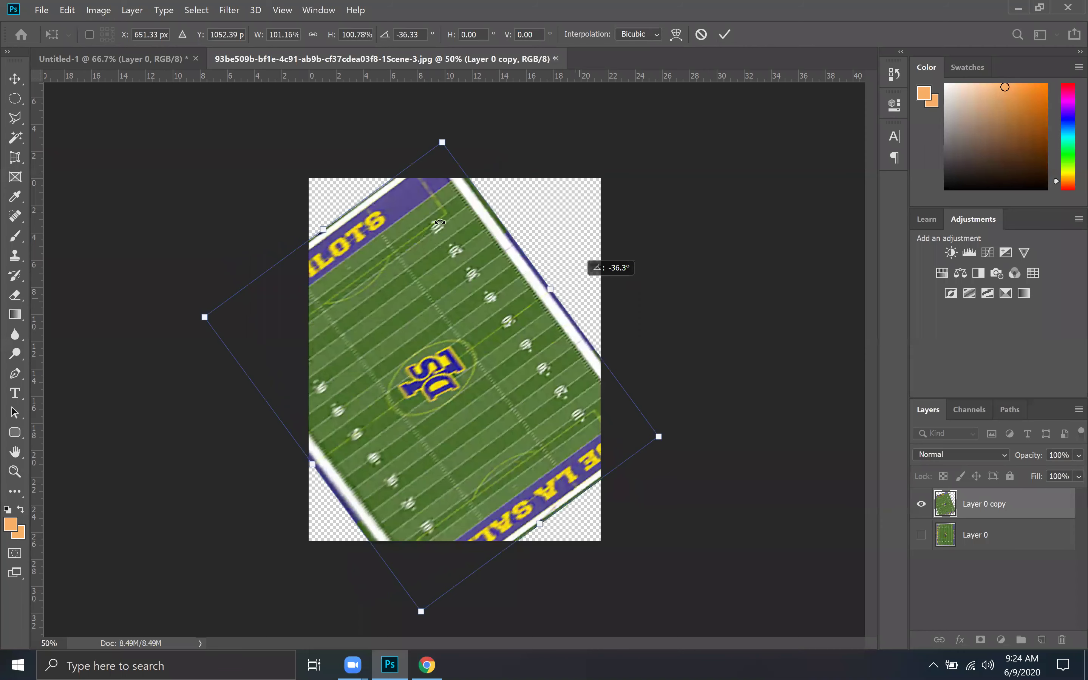
Rotate the field layer copy to 0.14°, move it over the canvas, apply the transform and reposition it against the canvas edges
drag(479, 234, 617, 380)
drag(438, 302, 507, 306)
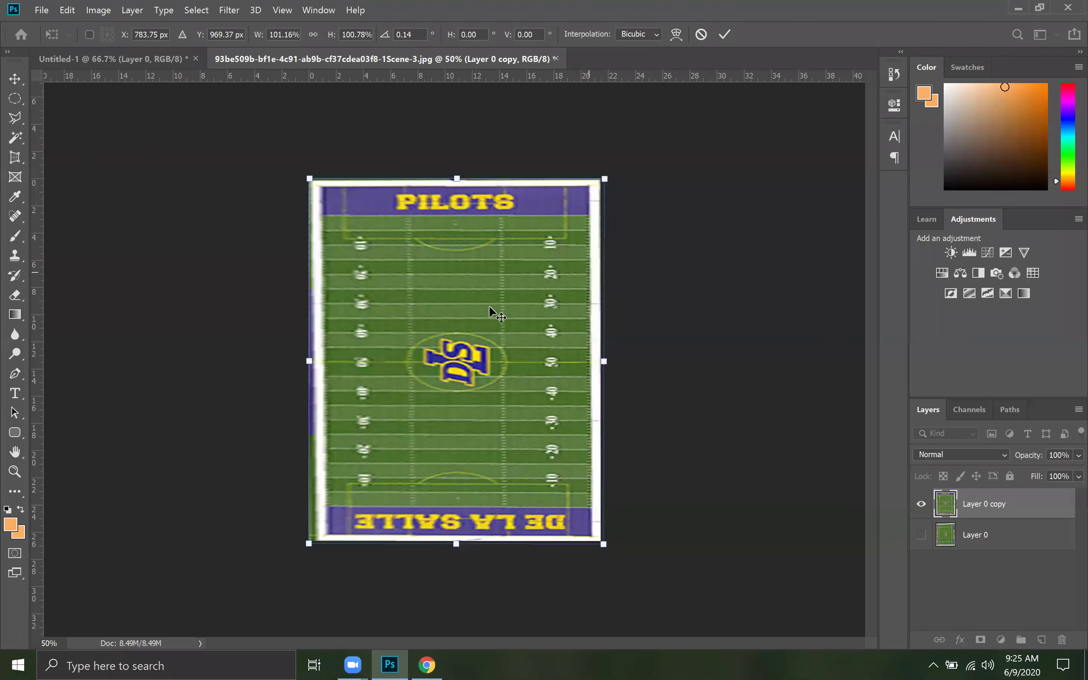
key(Return)
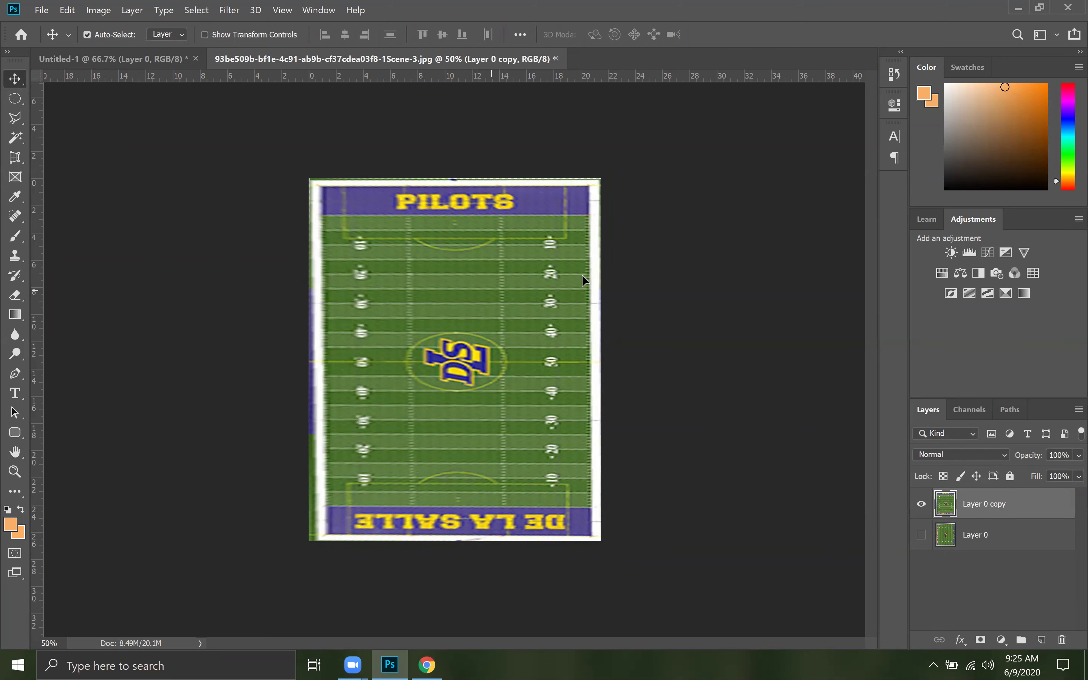
drag(484, 302, 543, 288)
drag(463, 314, 430, 276)
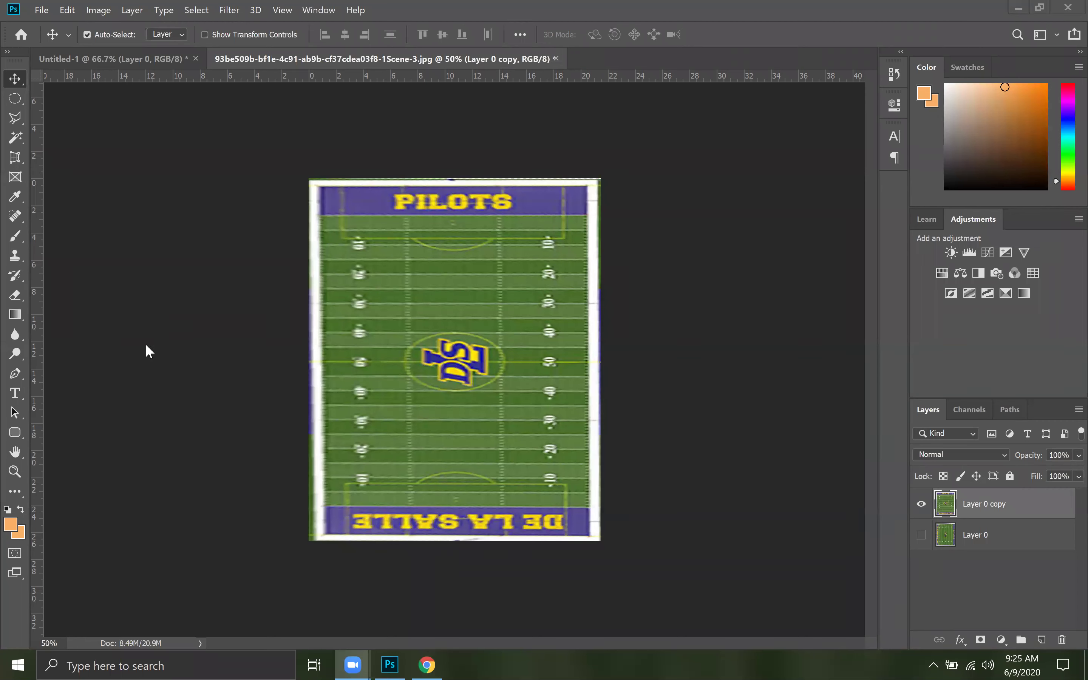
Go through the Perspective Crop, Frame and Eyedropper tools, activate the Spot Healing Brush, and list the other healing tools
click(16, 158)
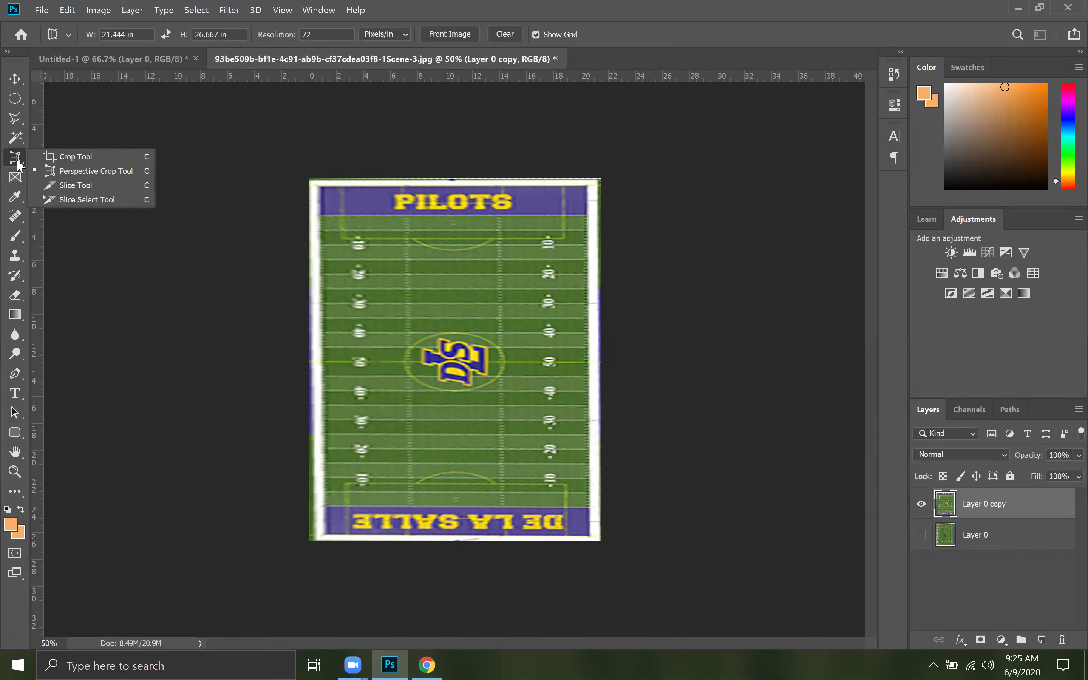
click(16, 178)
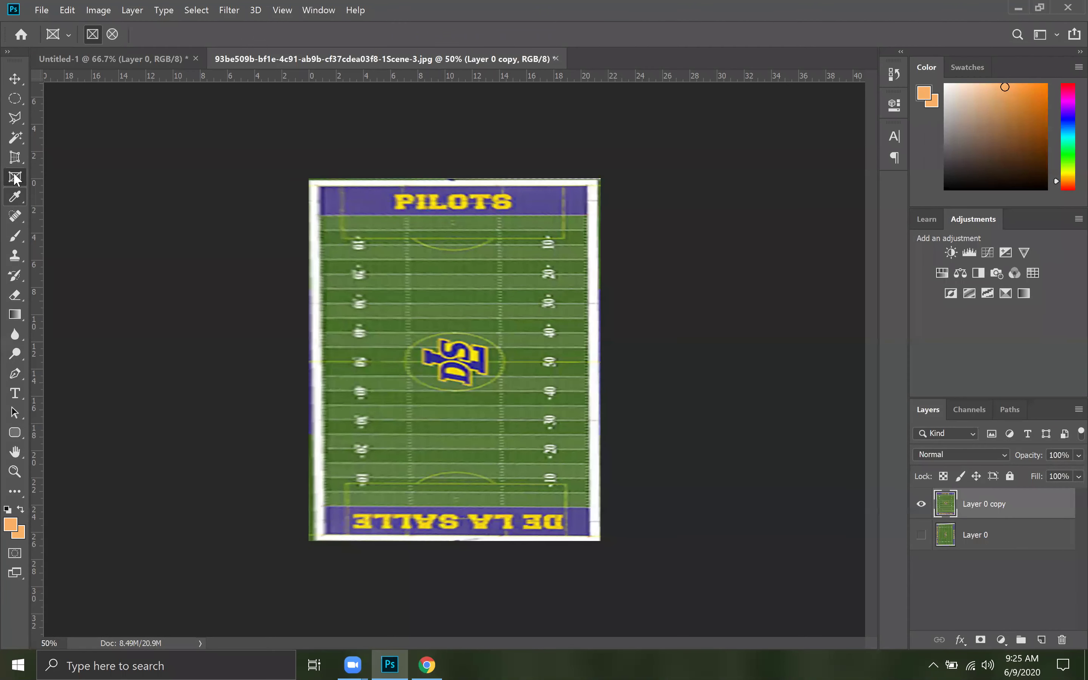
click(16, 198)
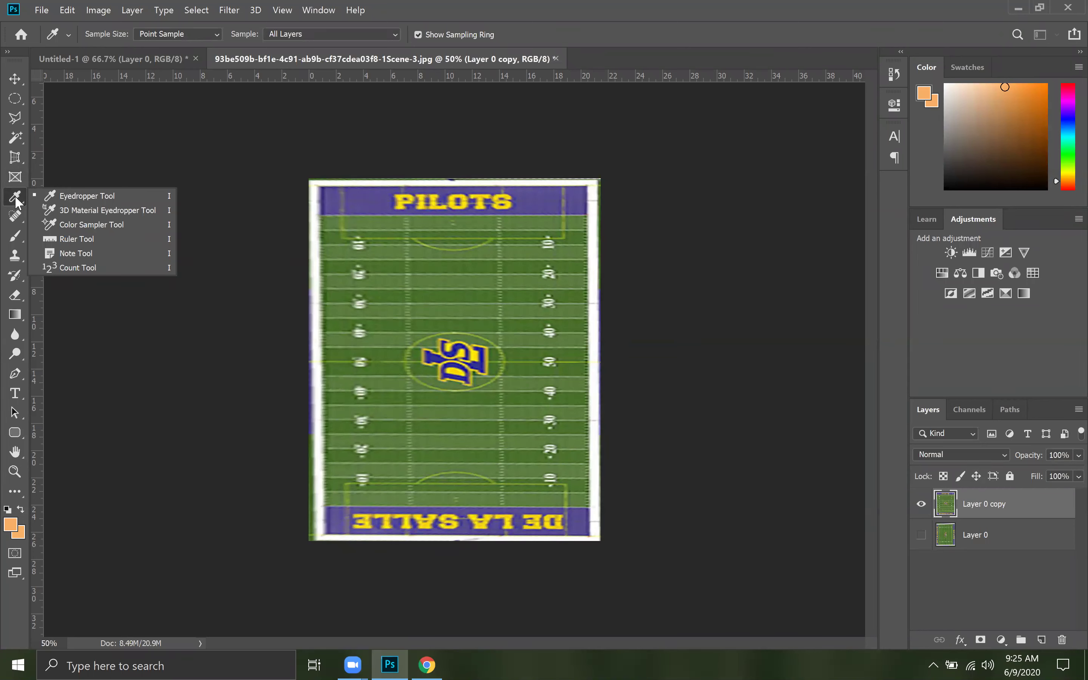
click(15, 217)
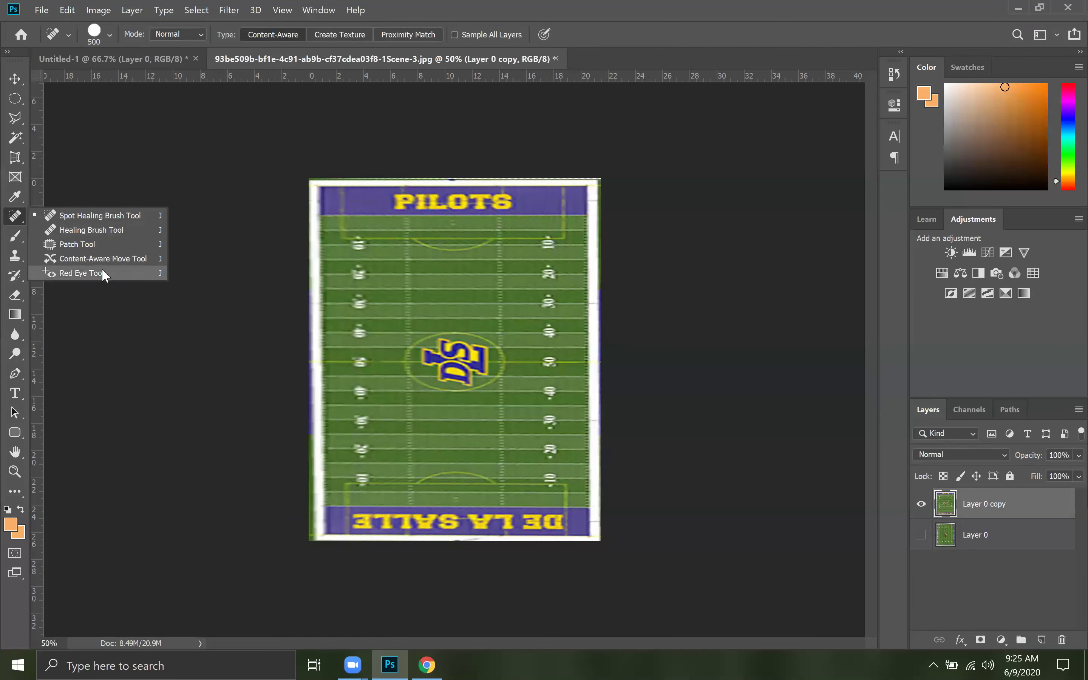
click(14, 219)
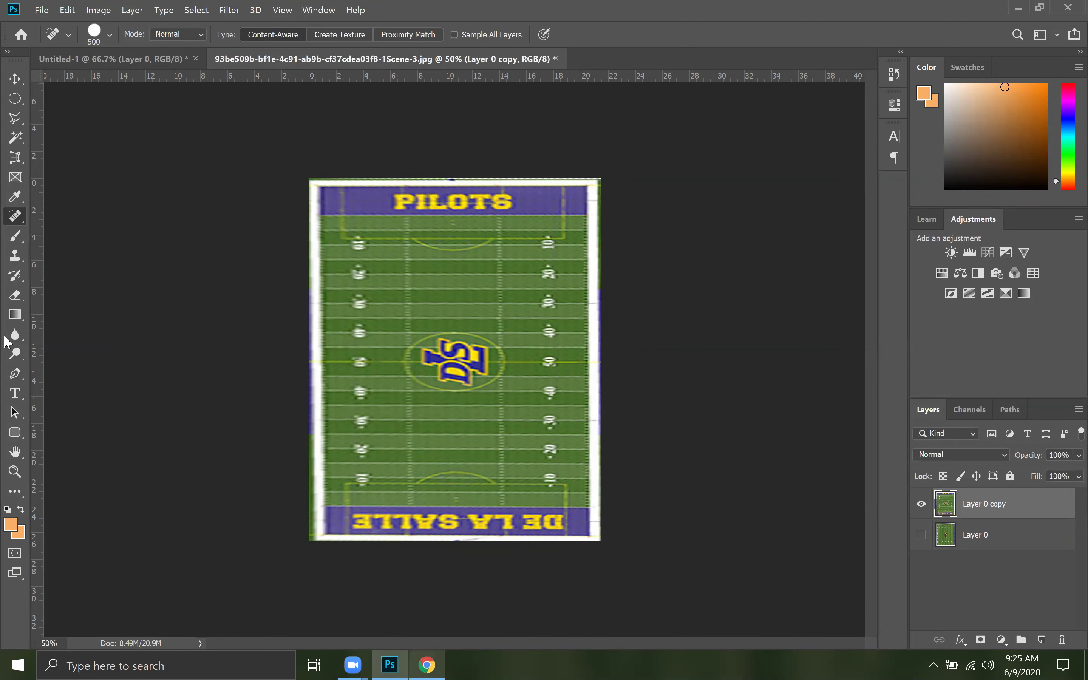
right_click(15, 217)
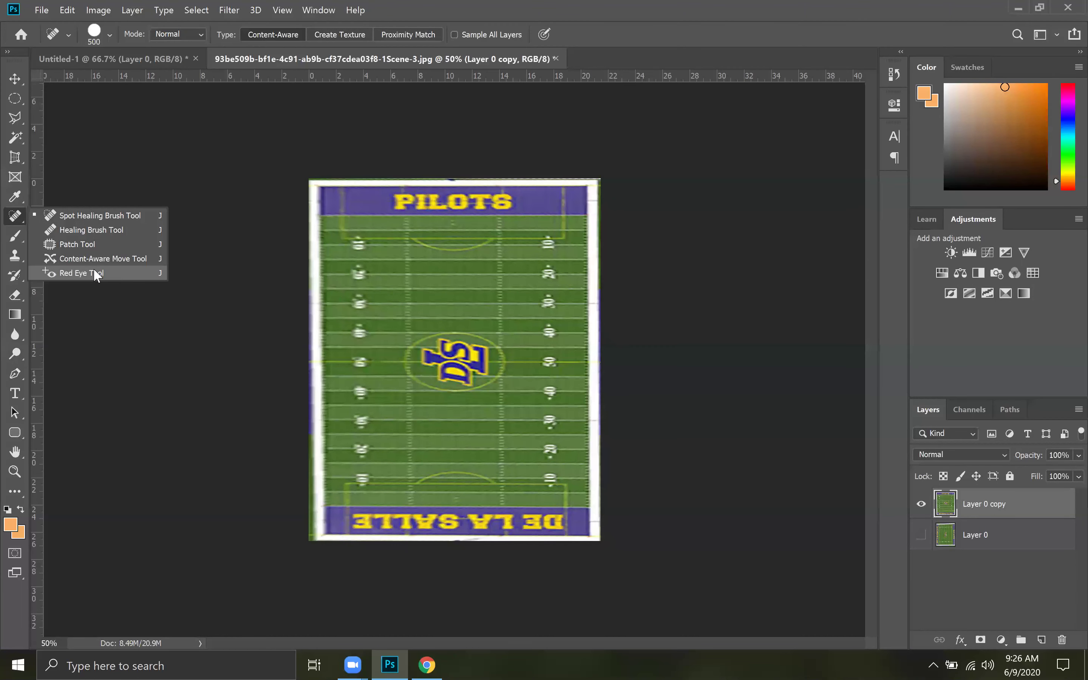
Switch to Chrome, close the football field image preview and search Google Images for "blue sky"
click(427, 665)
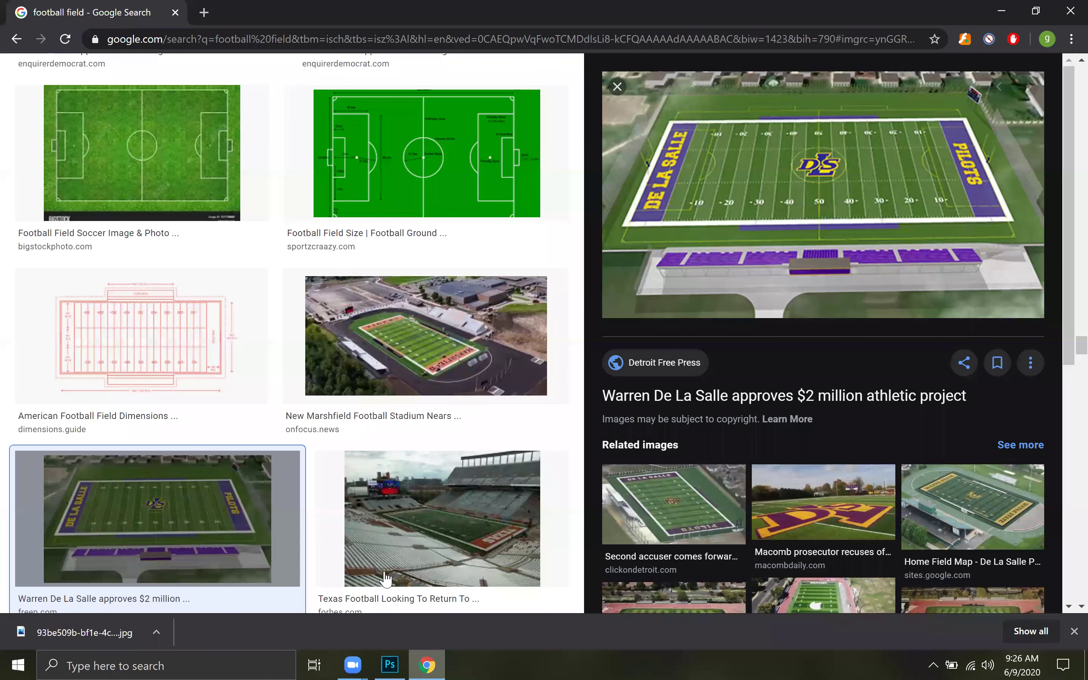
key(Escape)
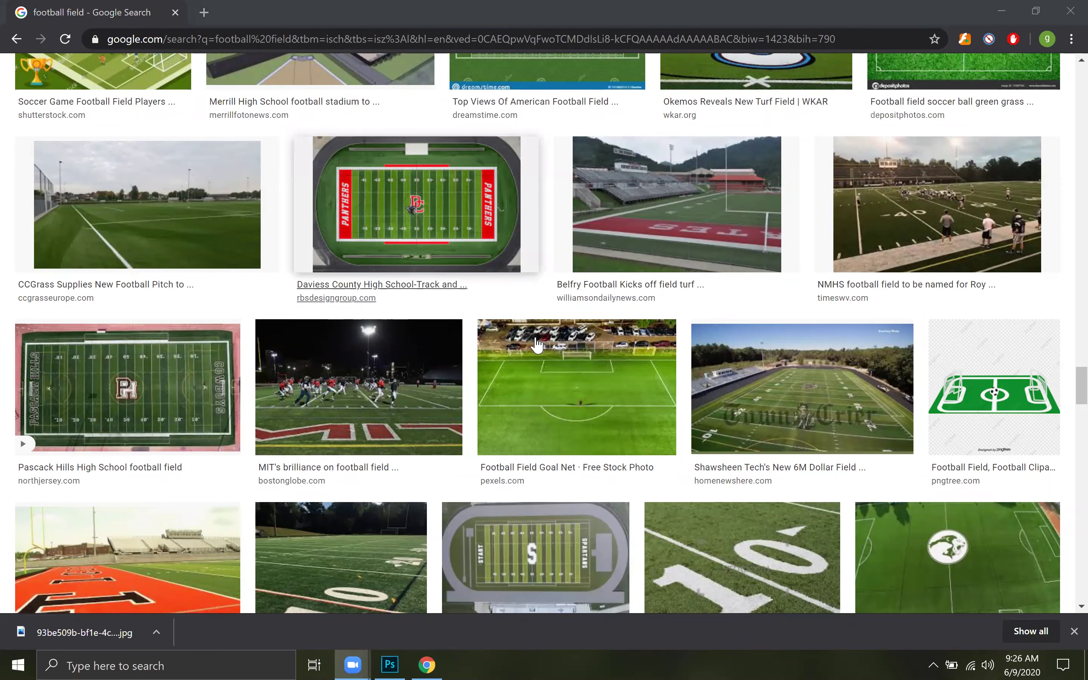
scroll(537, 345, up, 10)
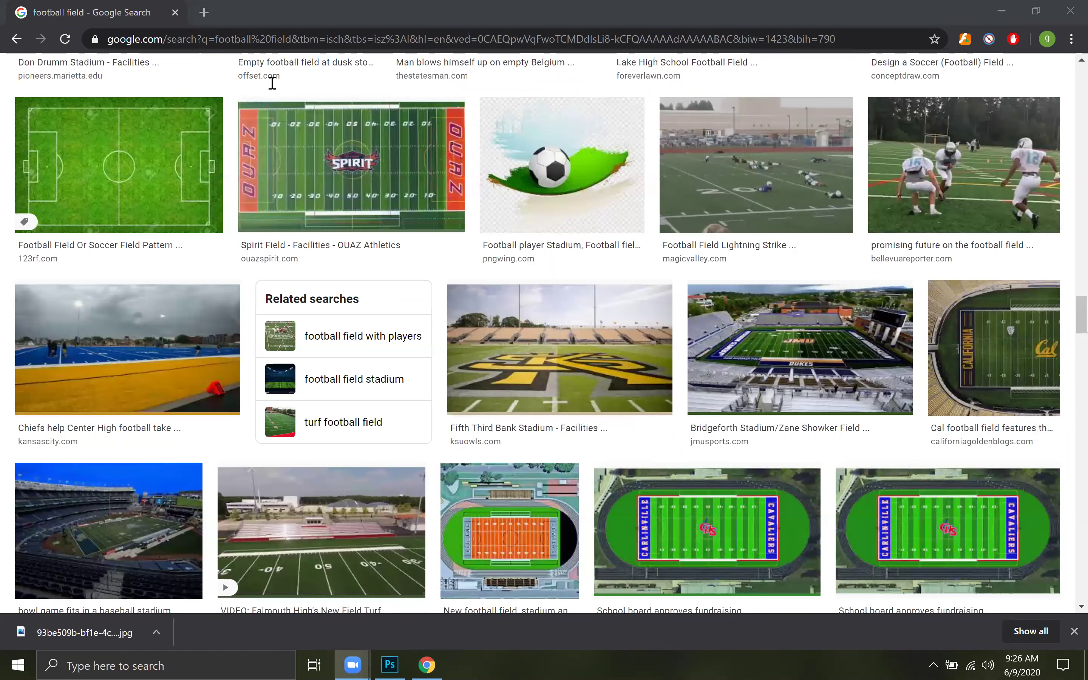
key(slash)
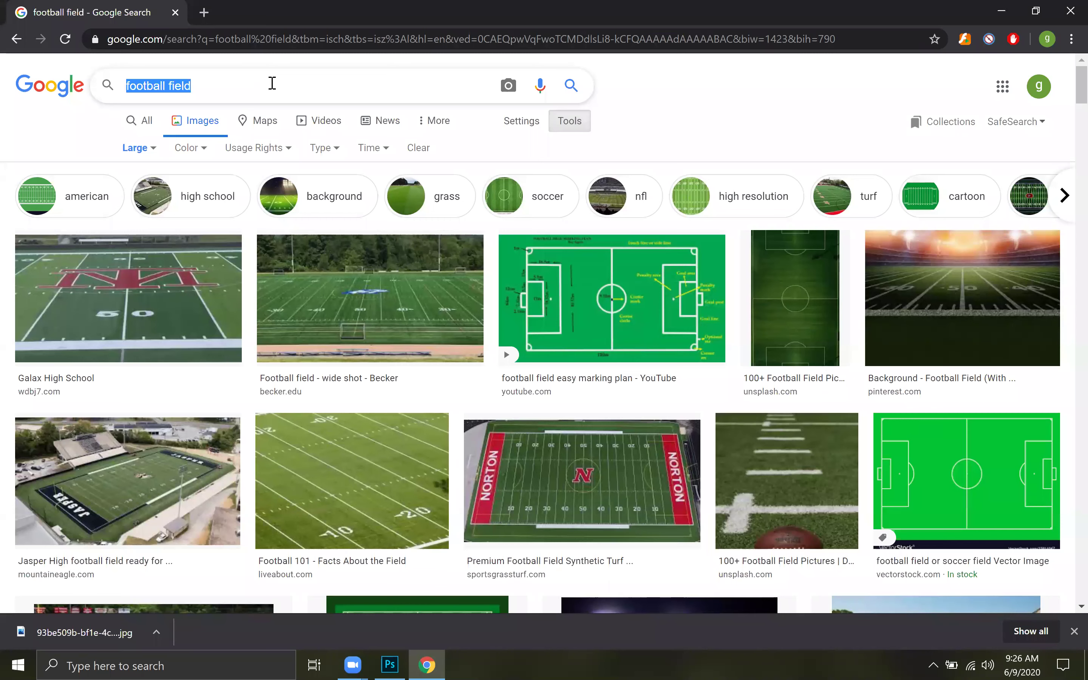
text(blue)
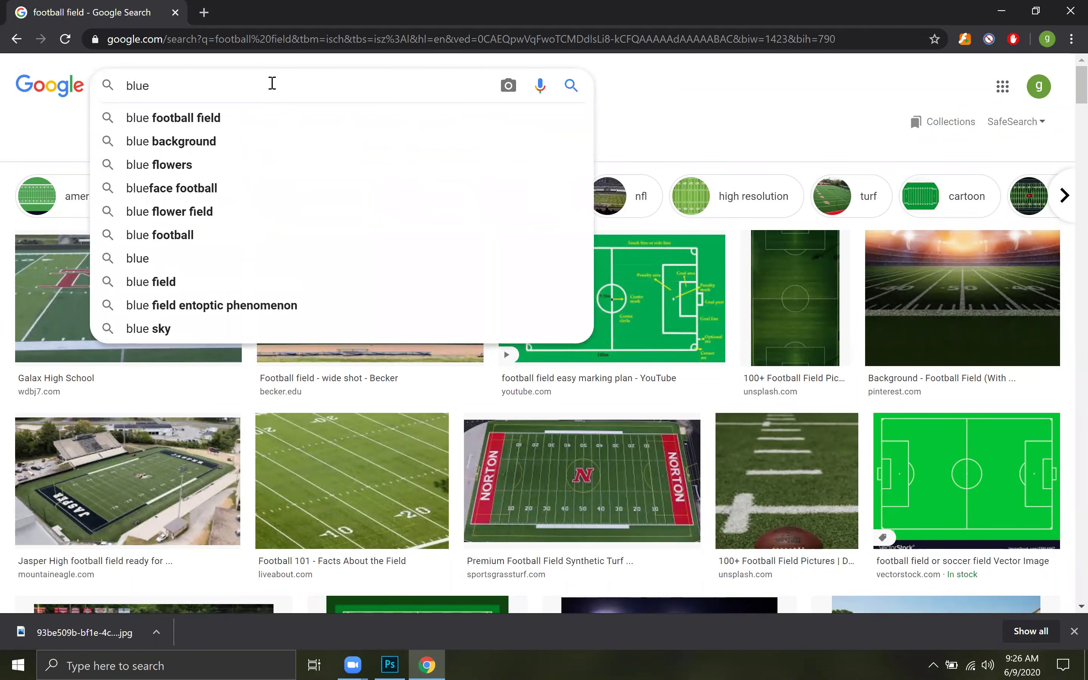
text( sky)
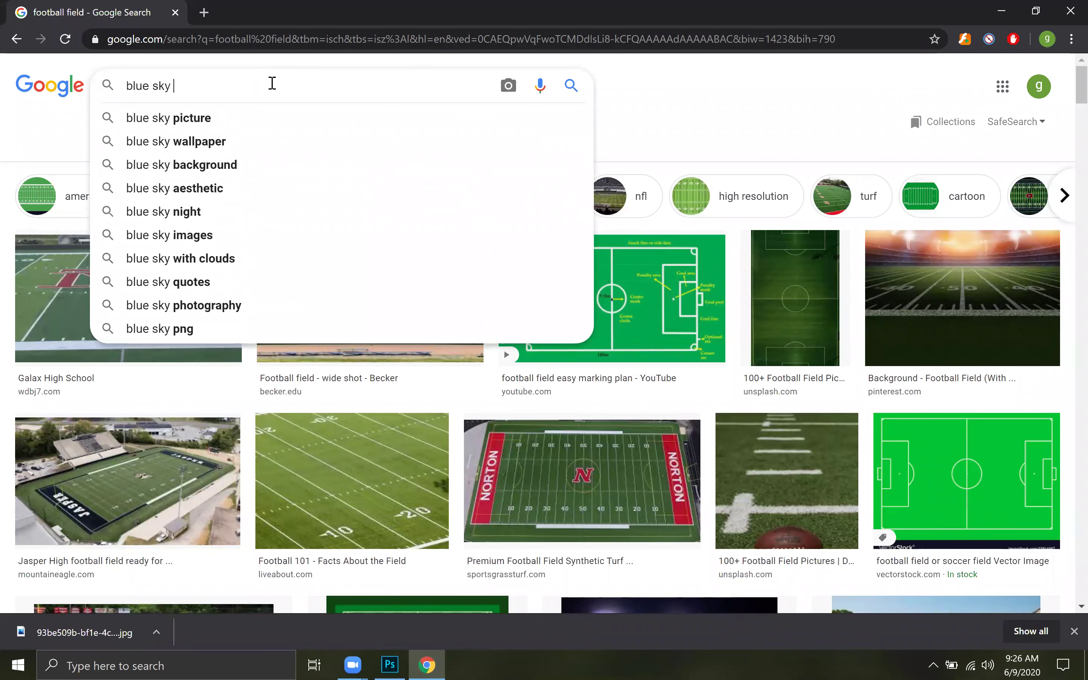
key(Return)
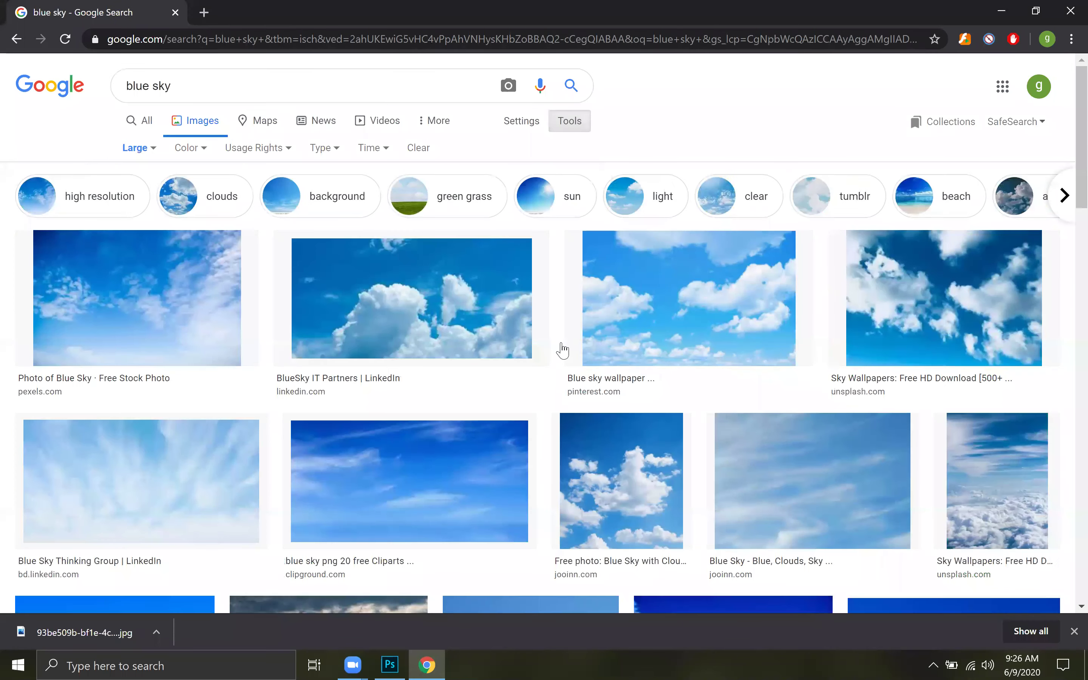
Open the deep blue sky with small white clouds from clipground.com and save it to the Desktop as blue-sky-png-images-19.jpg
scroll(563, 351, down, 4)
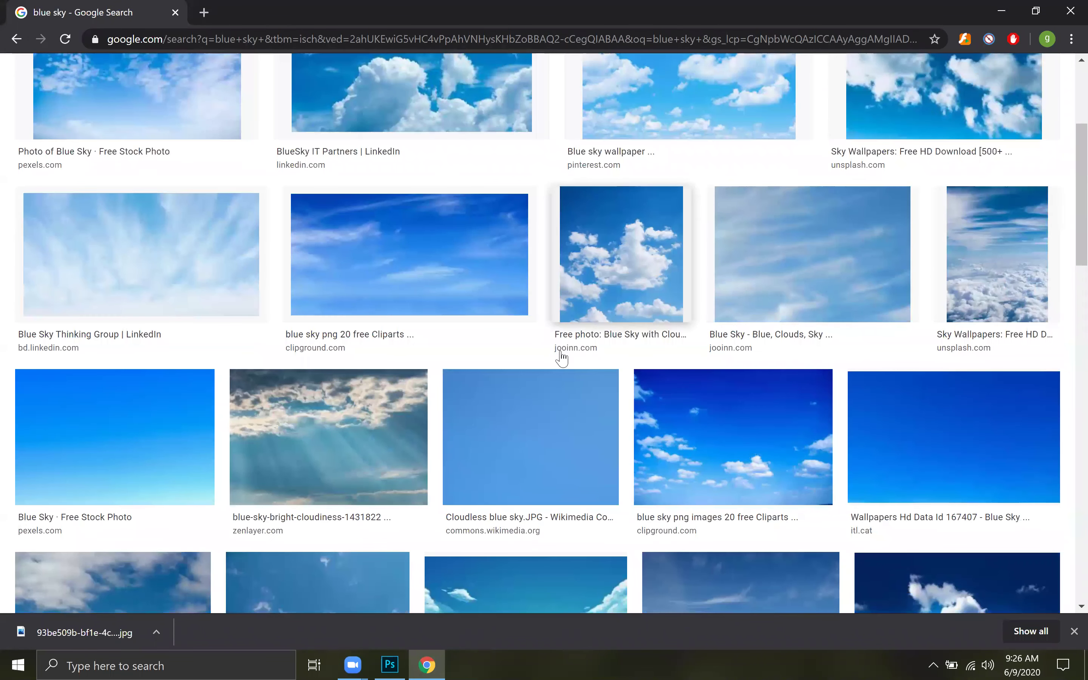
scroll(367, 247, up, 4)
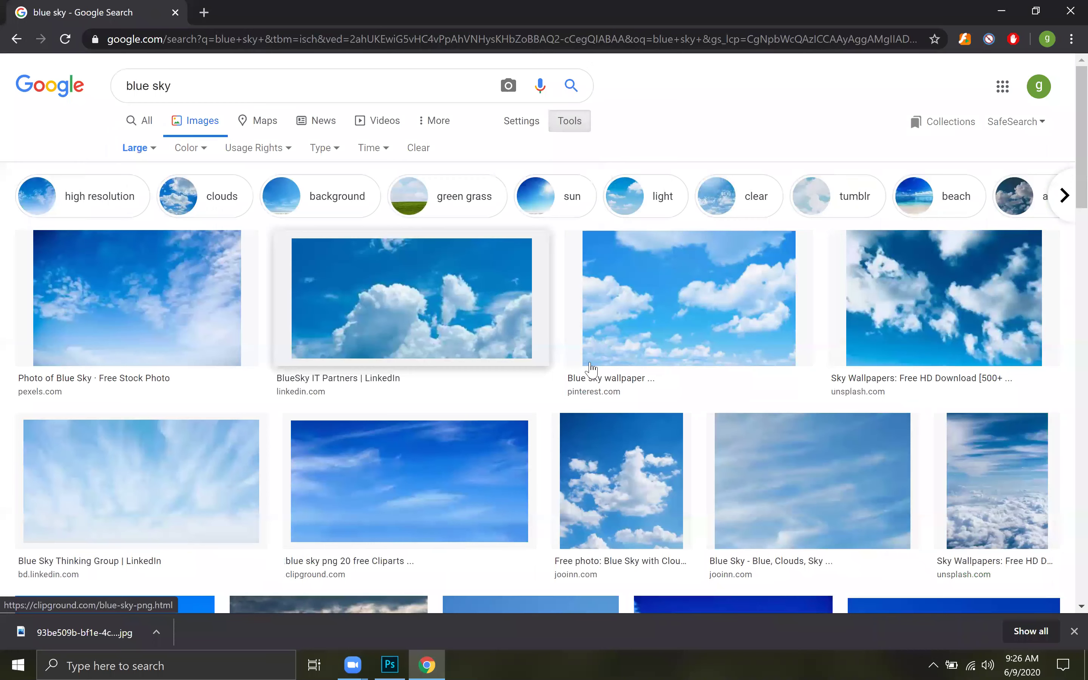
scroll(719, 297, down, 7)
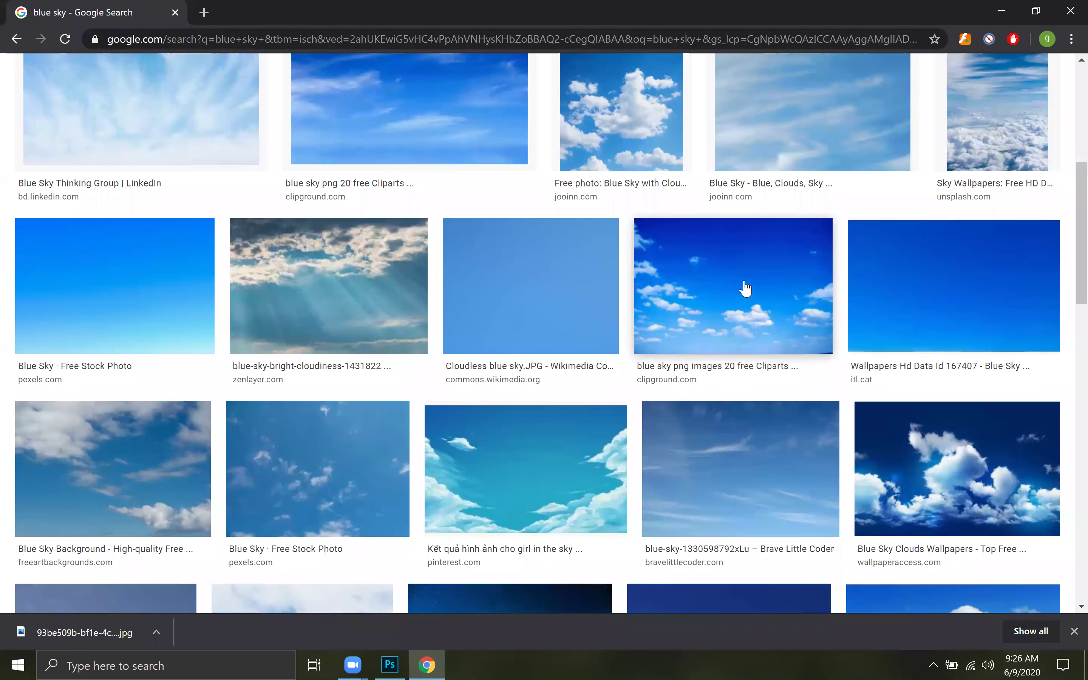
click(874, 333)
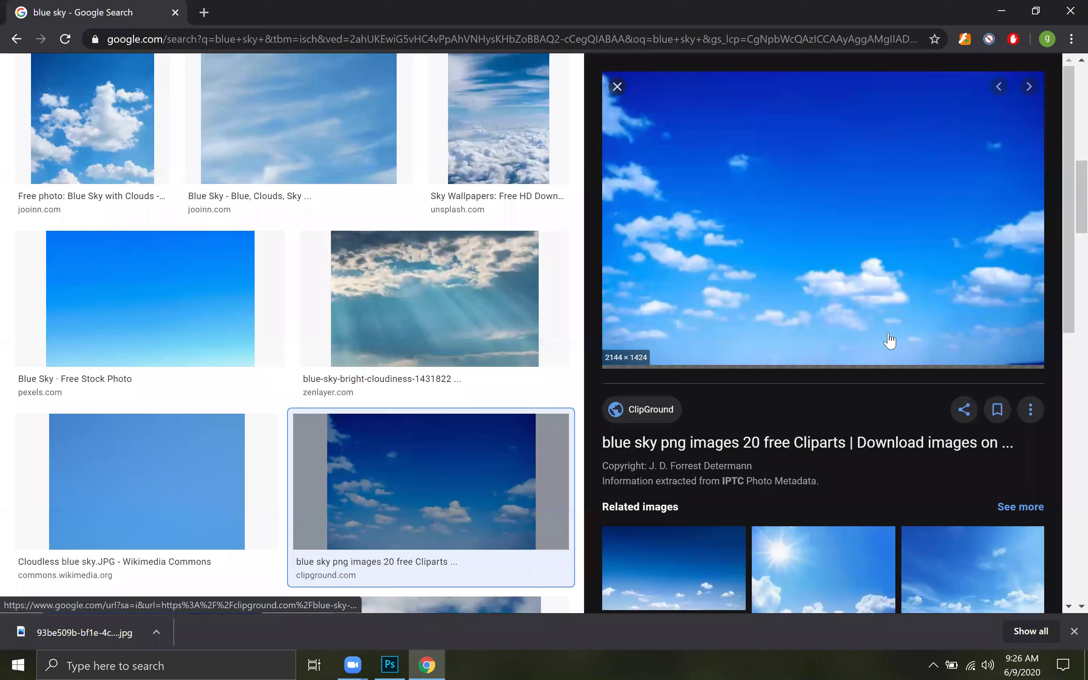
right_click(828, 186)
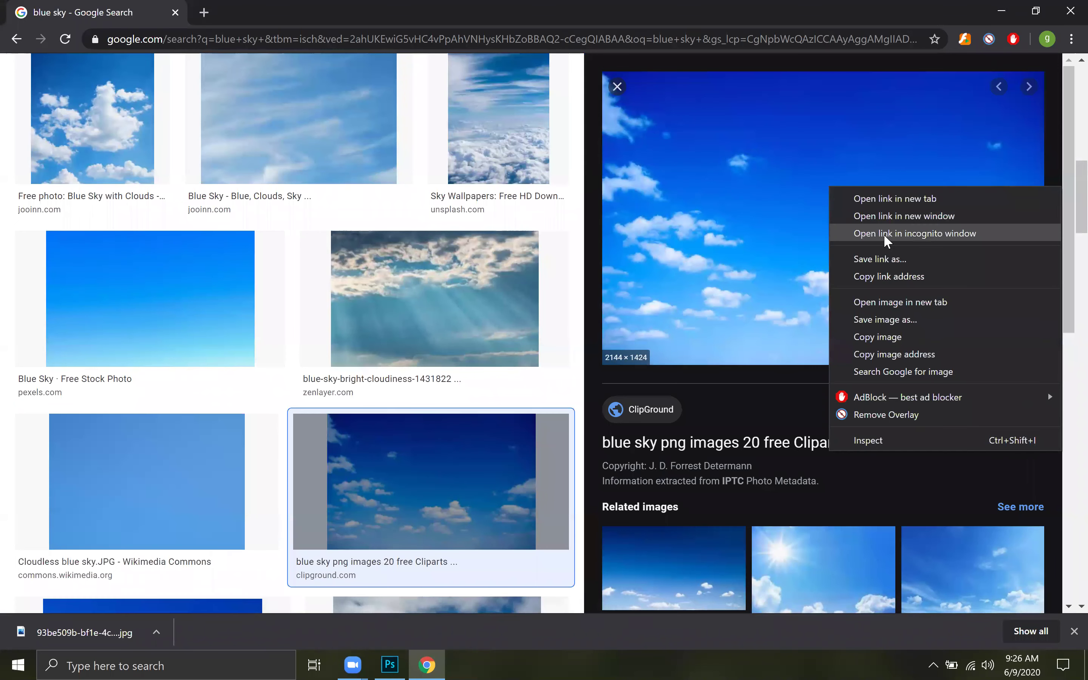
click(903, 318)
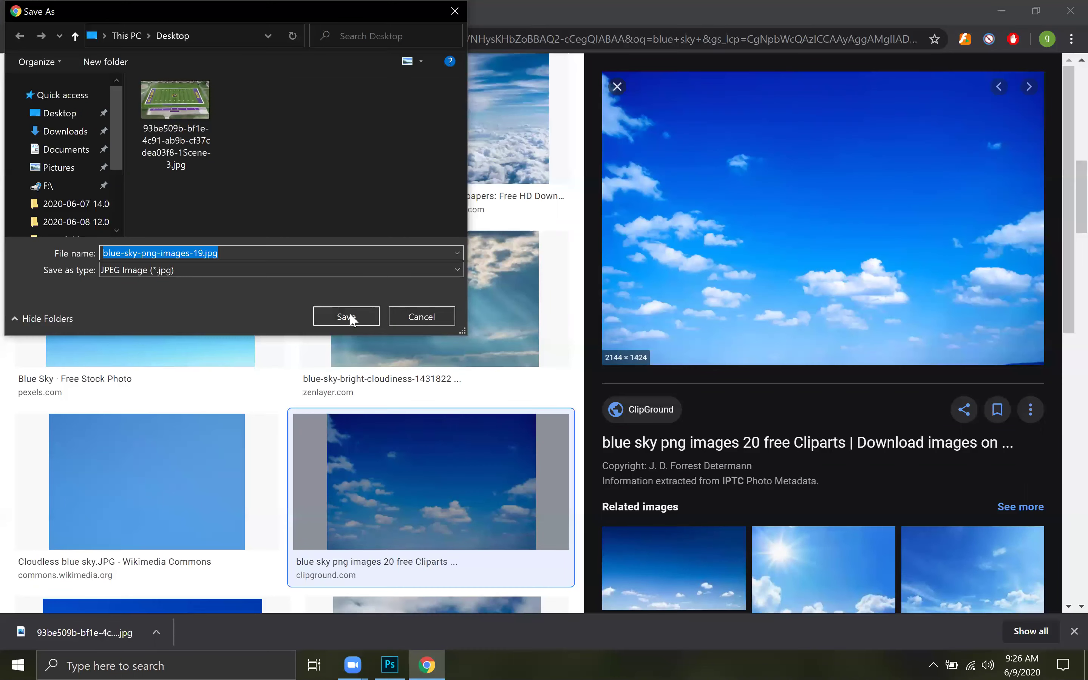
key(Return)
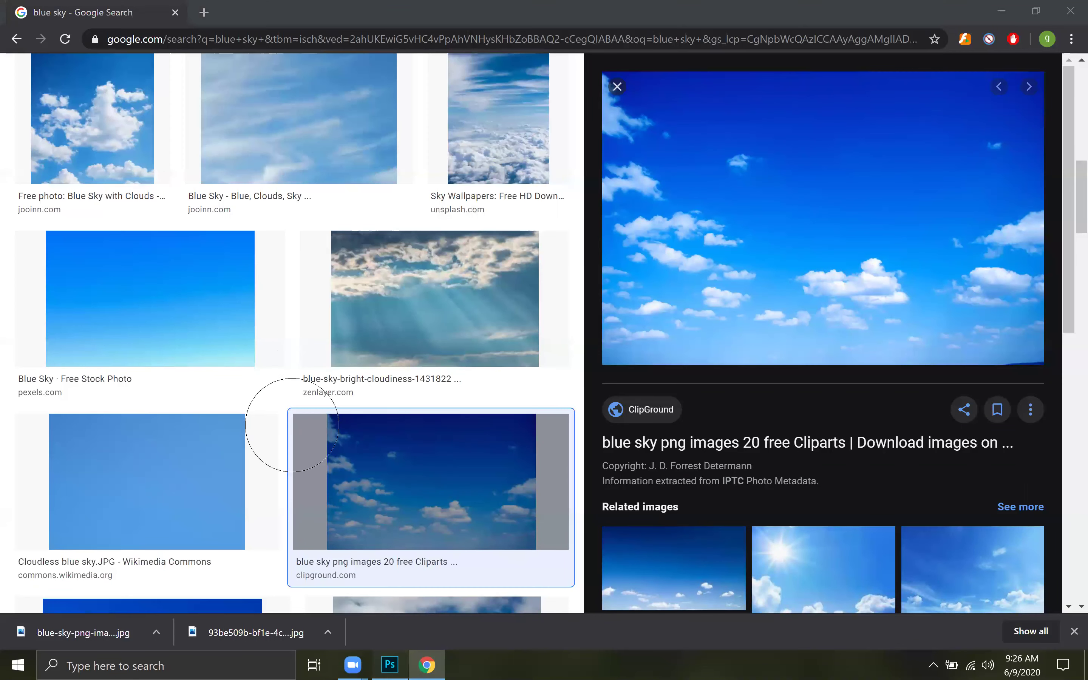
Switch to Photoshop and list the healing tools
key(alt+Tab)
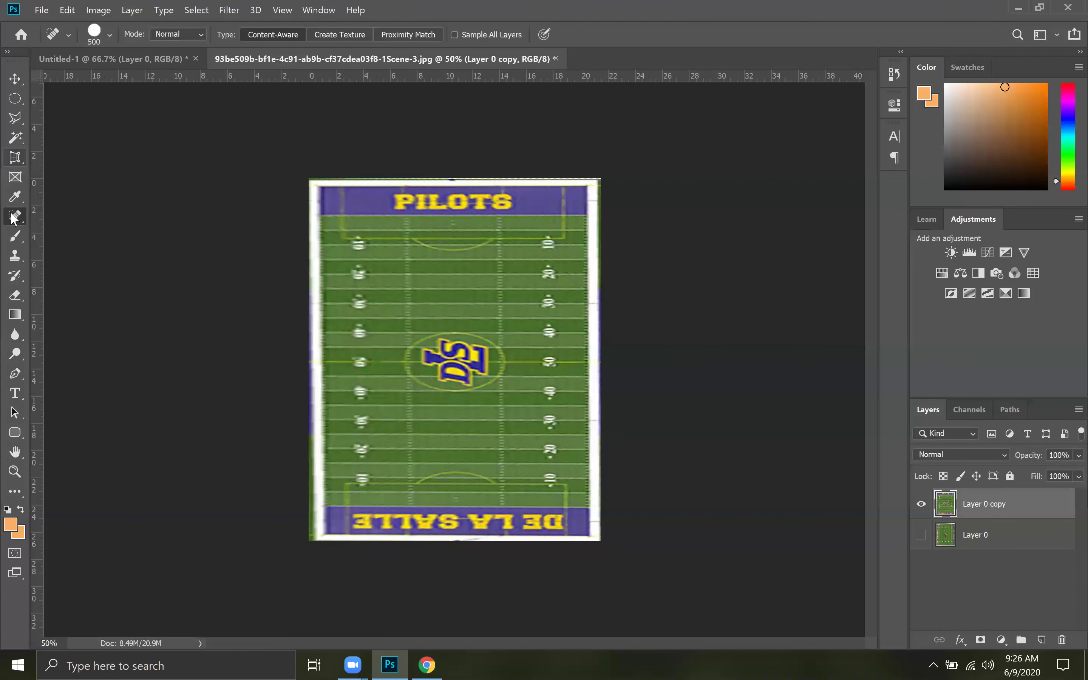
right_click(15, 216)
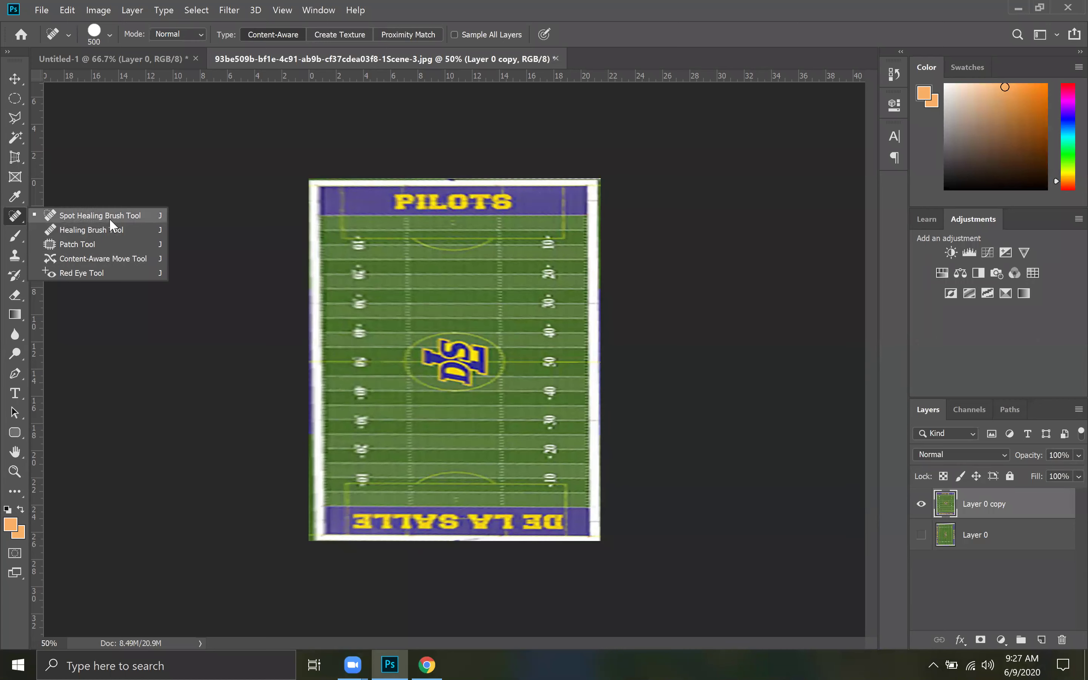
Return to Chrome and search Google Images for "flower" in place of the blue sky search
mouse_move(426, 665)
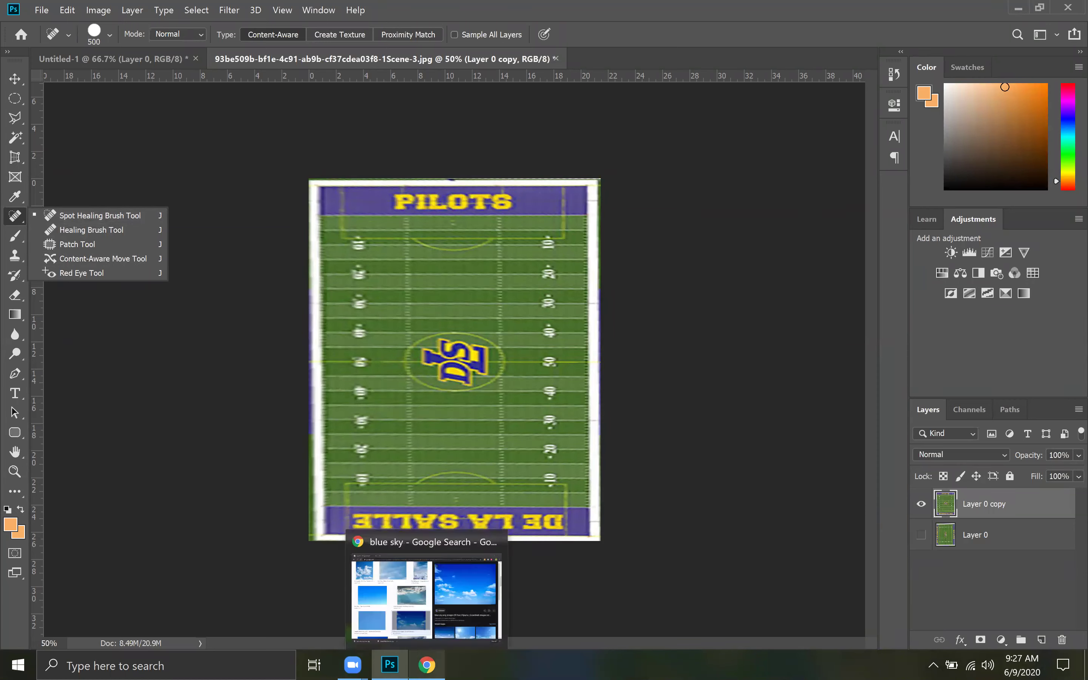
click(426, 593)
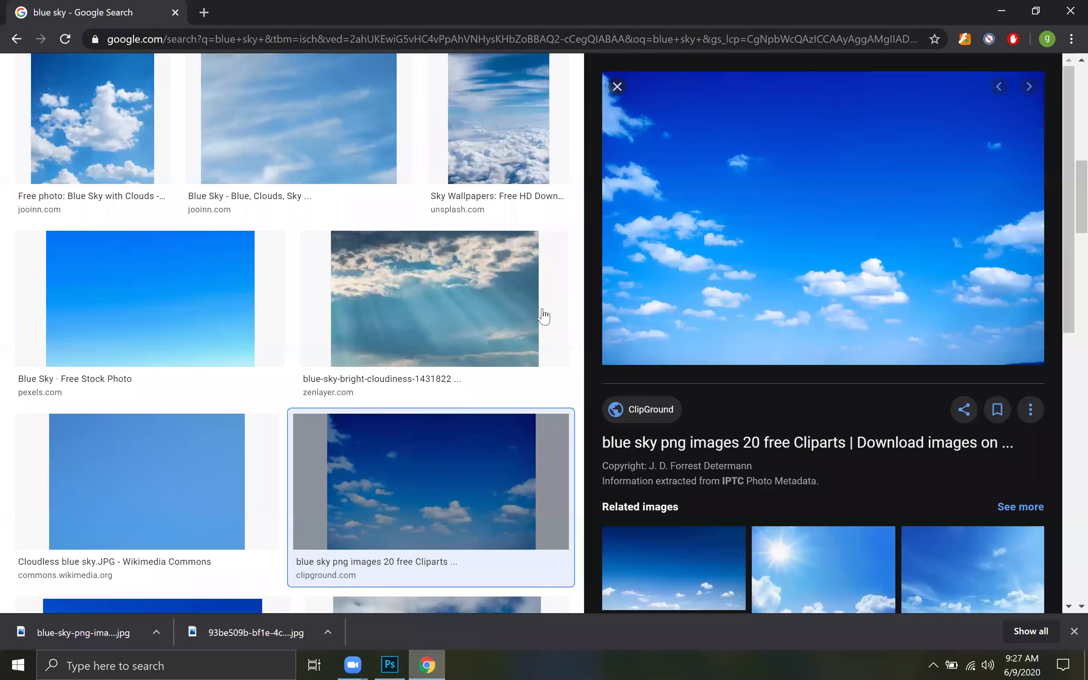
scroll(236, 80, up, 10)
triple_click(240, 90)
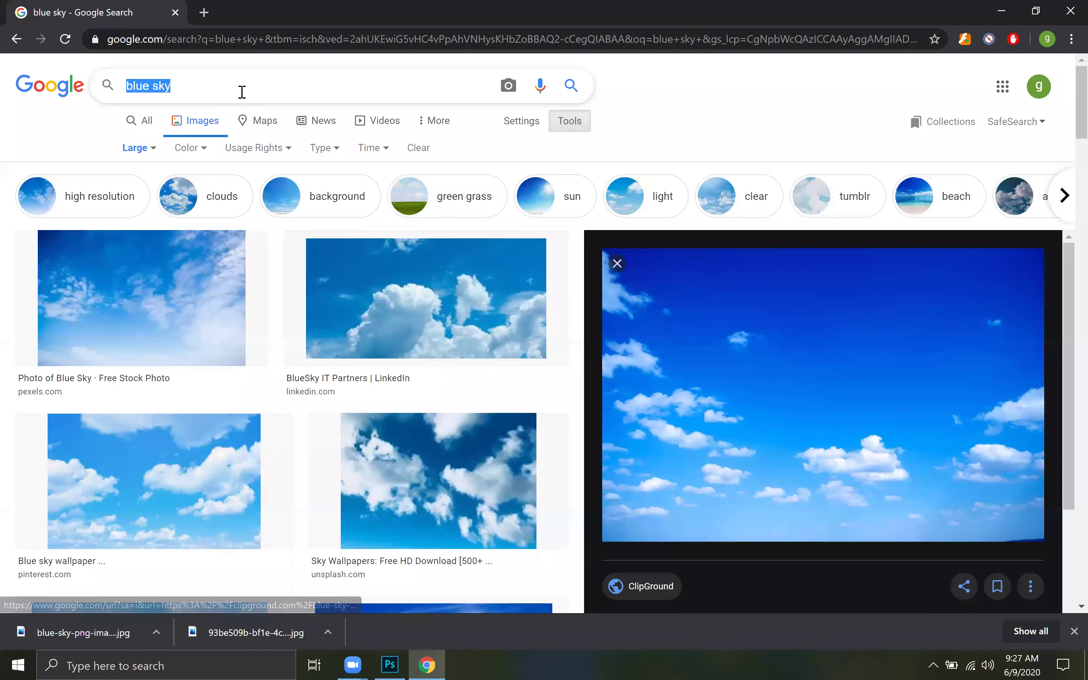
text(flower)
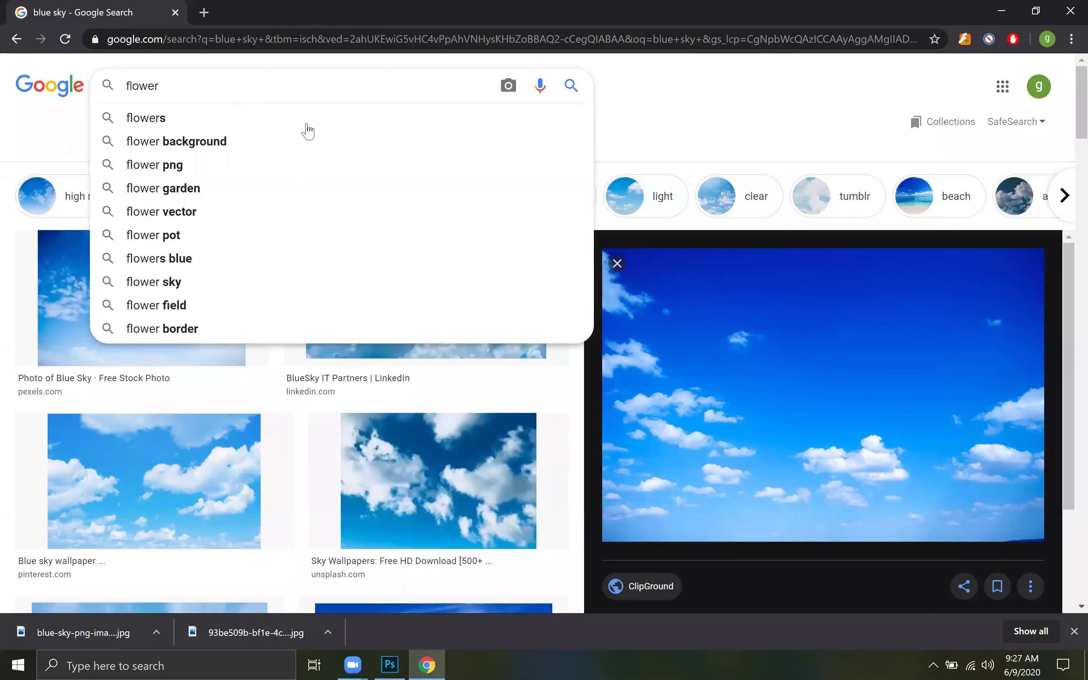
key(Return)
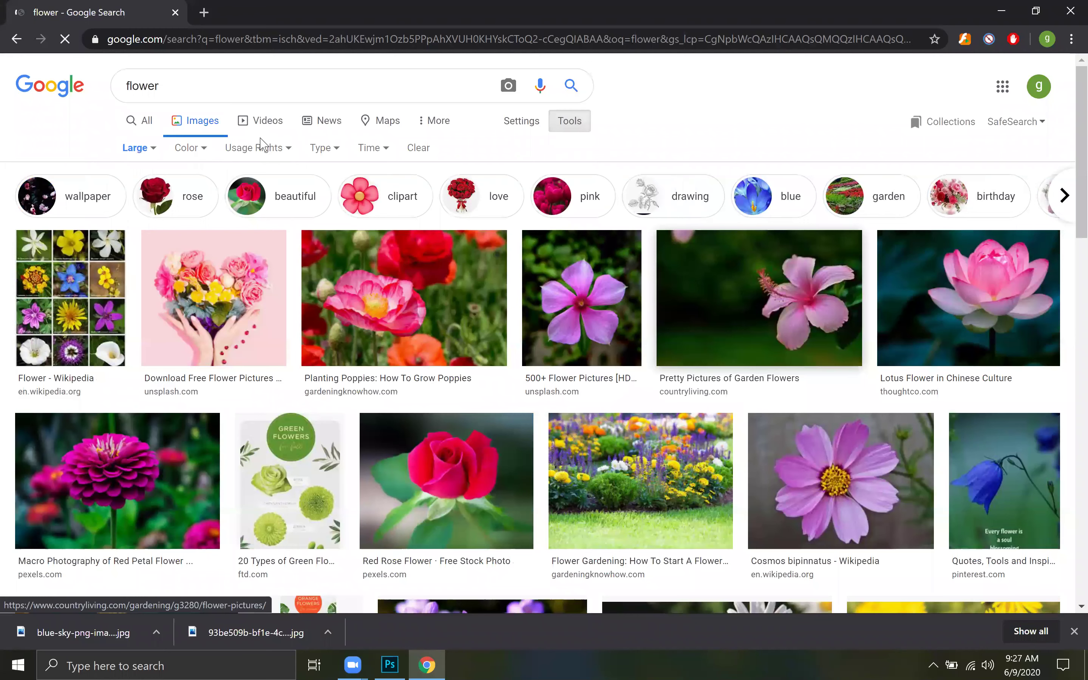
Search Google Images for "flower bucket" and save the Floralora Flowers bouquet bucket photo to the Desktop as Bucket+Subcription+Side+view.jpg
text(bucket)
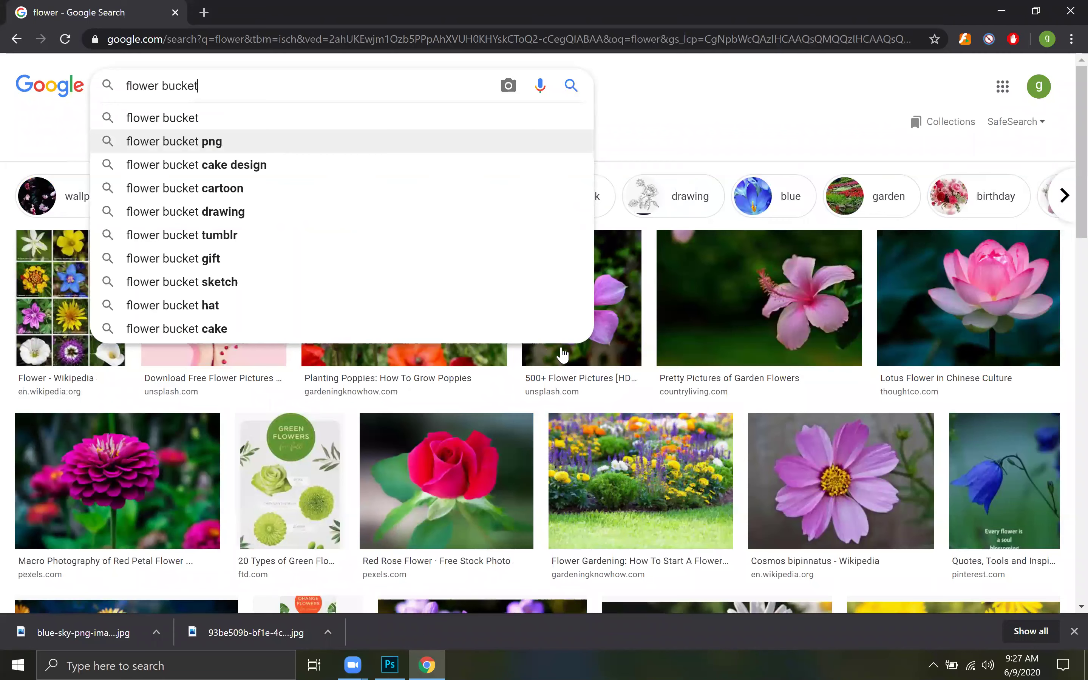
key(Return)
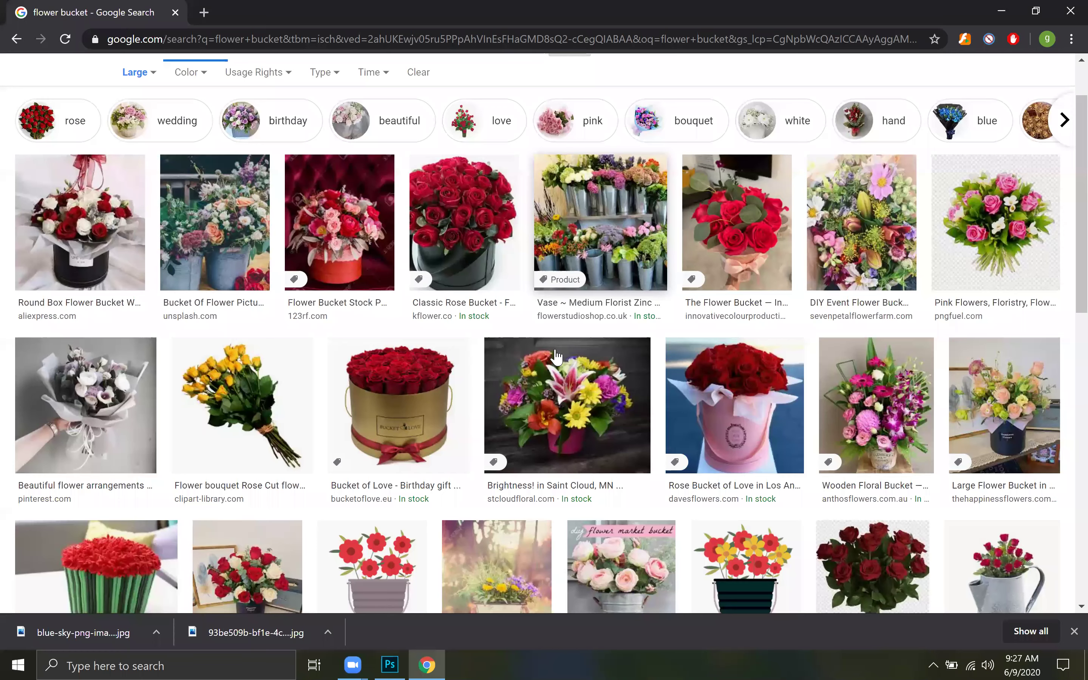
scroll(555, 348, down, 10)
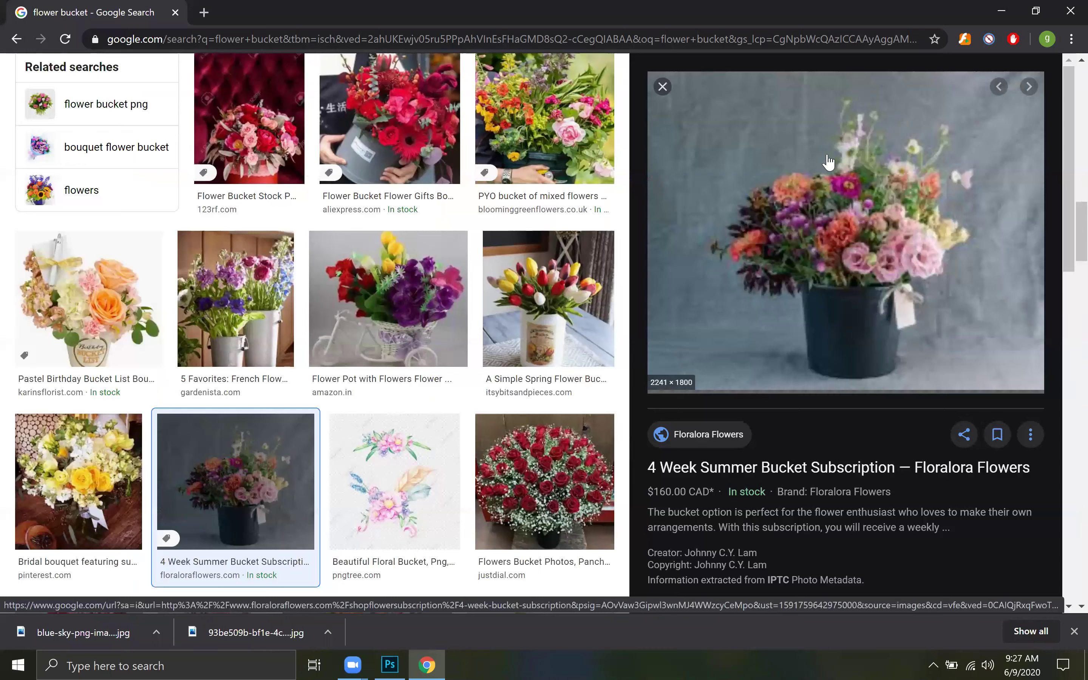
right_click(905, 290)
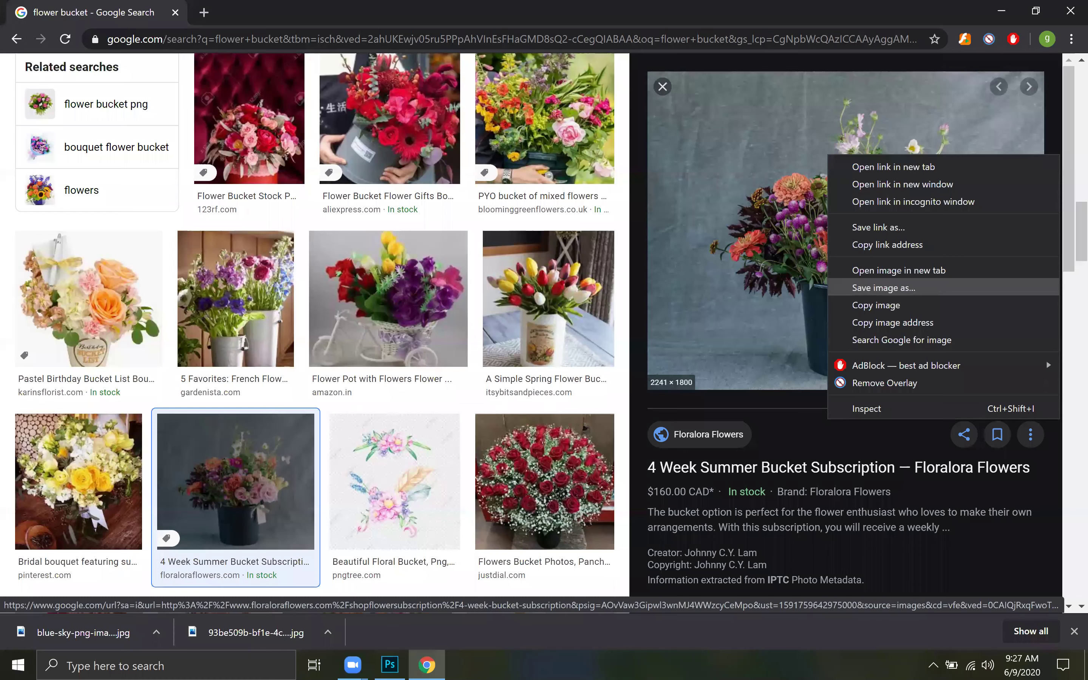
Switch to Photoshop, list the healing tools again and return to Chrome
key(alt+Tab)
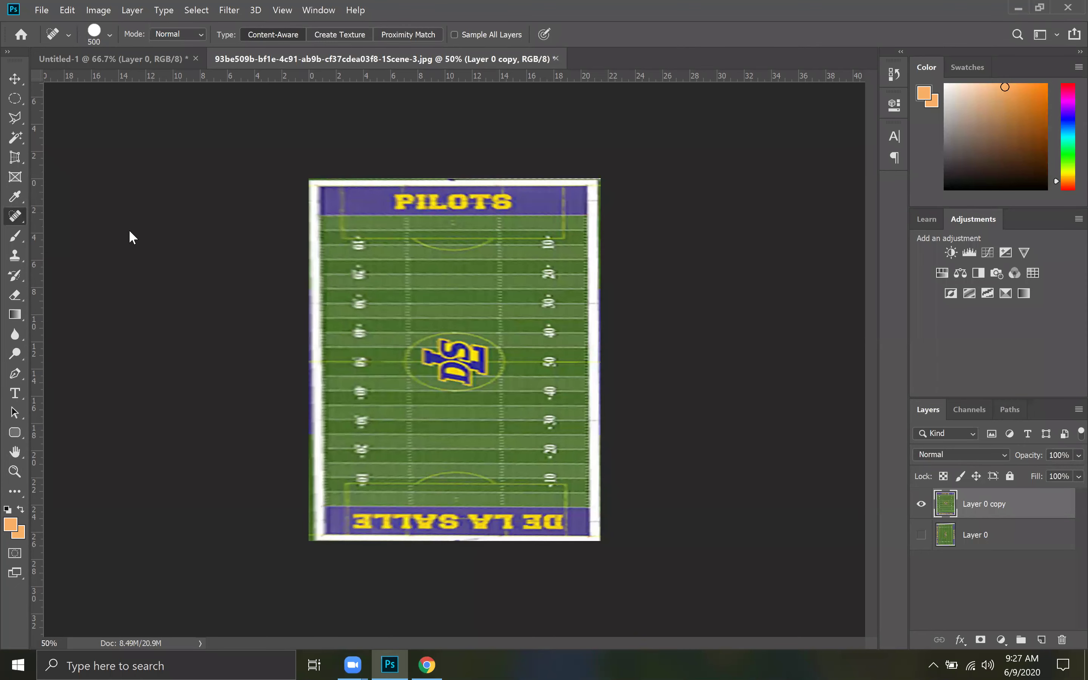
right_click(15, 216)
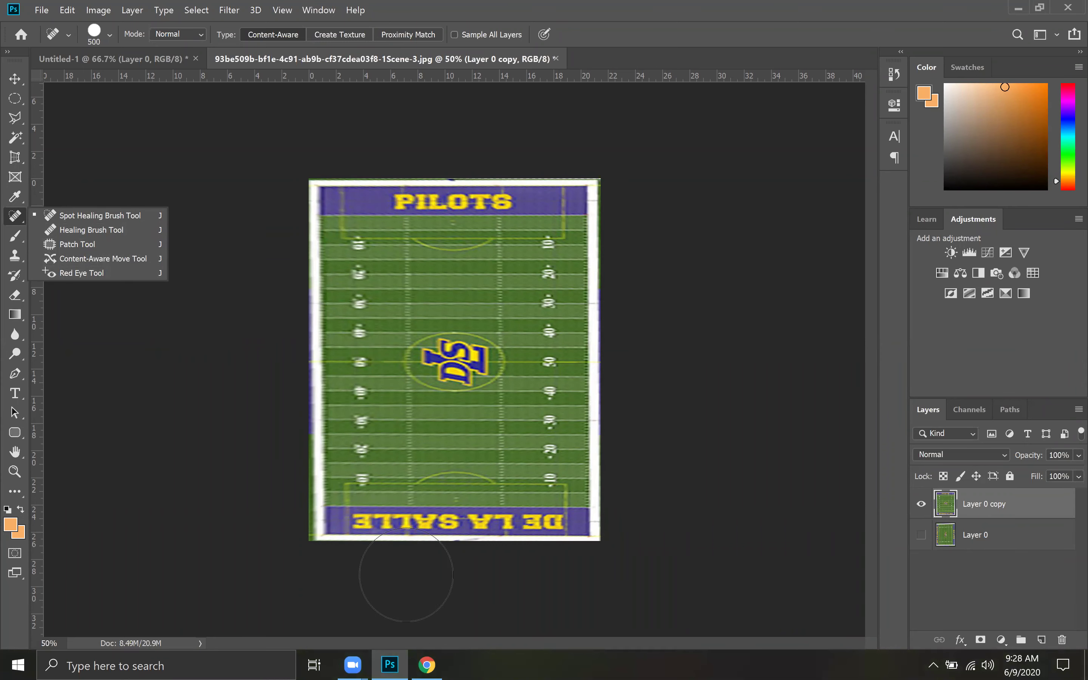
mouse_move(427, 664)
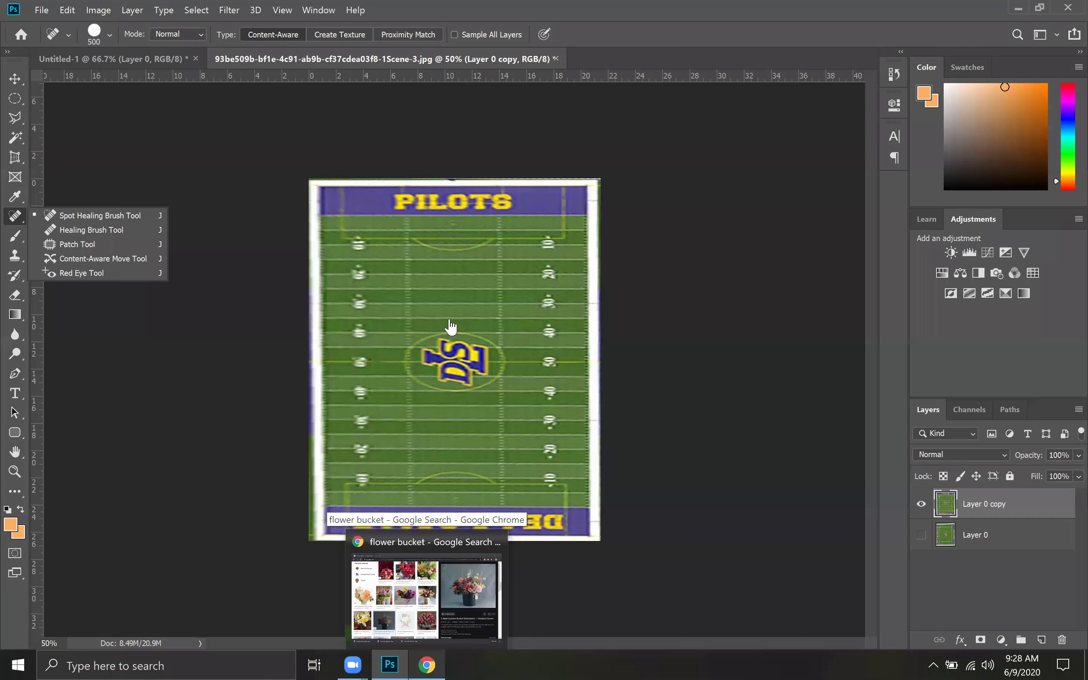
key(alt+Tab)
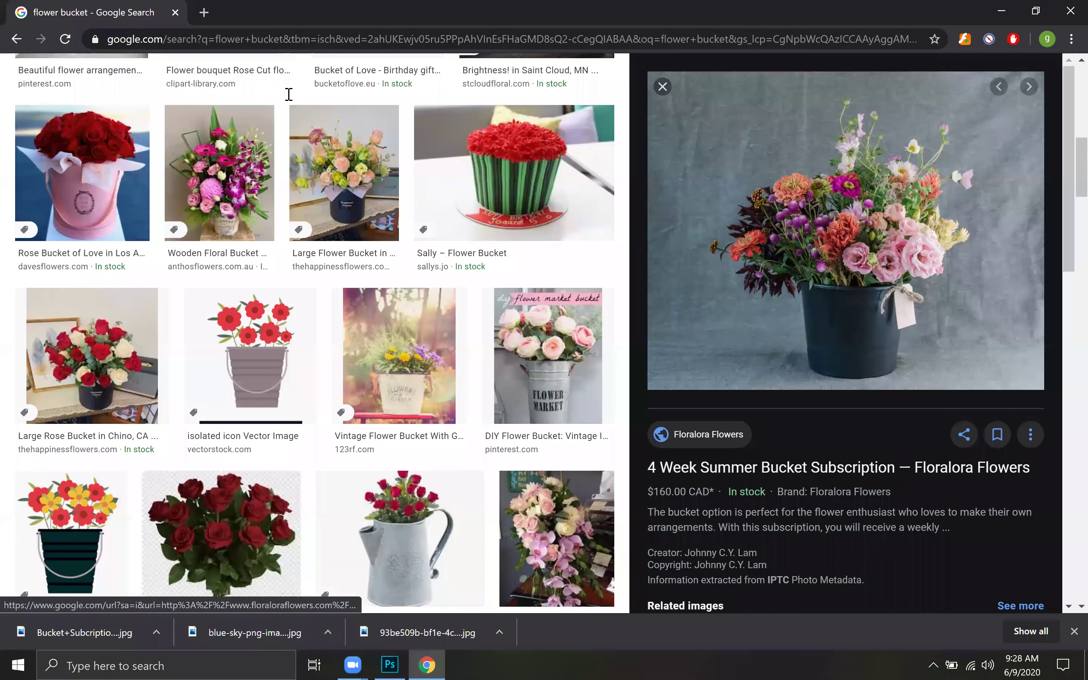
Search Google Images for "old photo" and save the scratched portrait of the smiling girl to the Desktop as maxresdefault.jpg
text(old )
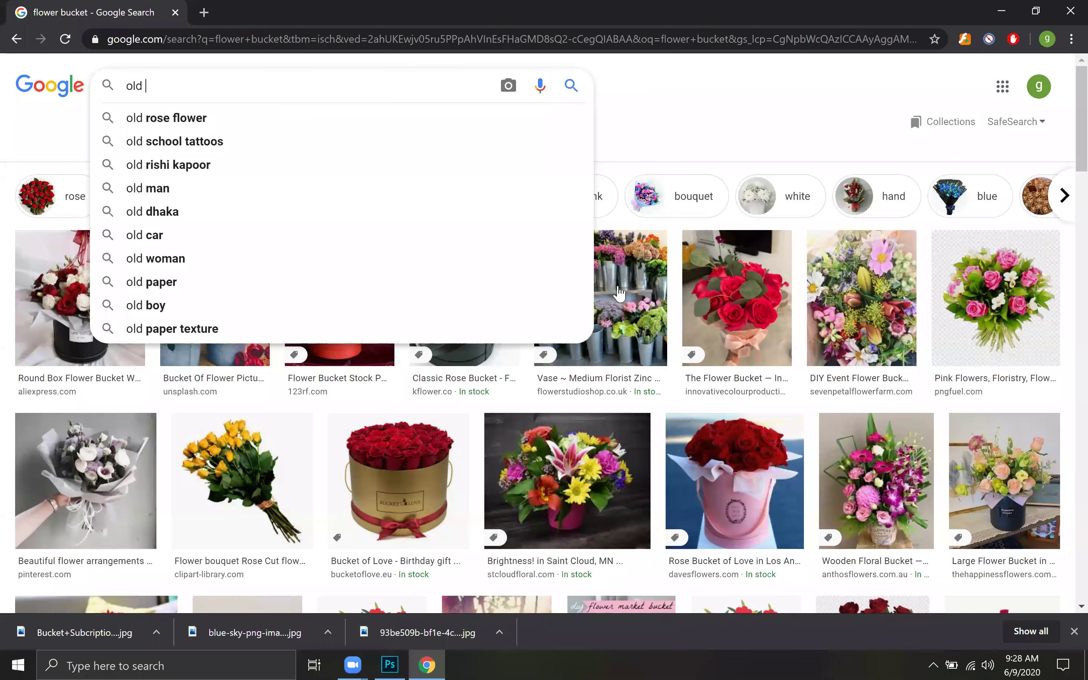
text(photo)
key(Return)
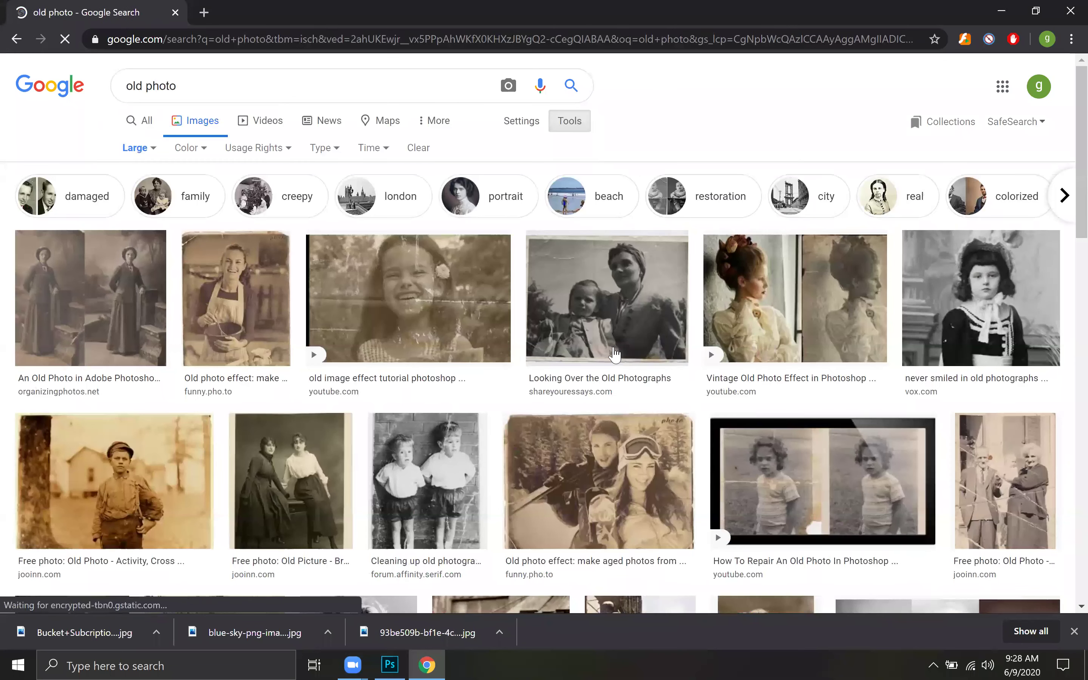
scroll(614, 355, down, 2)
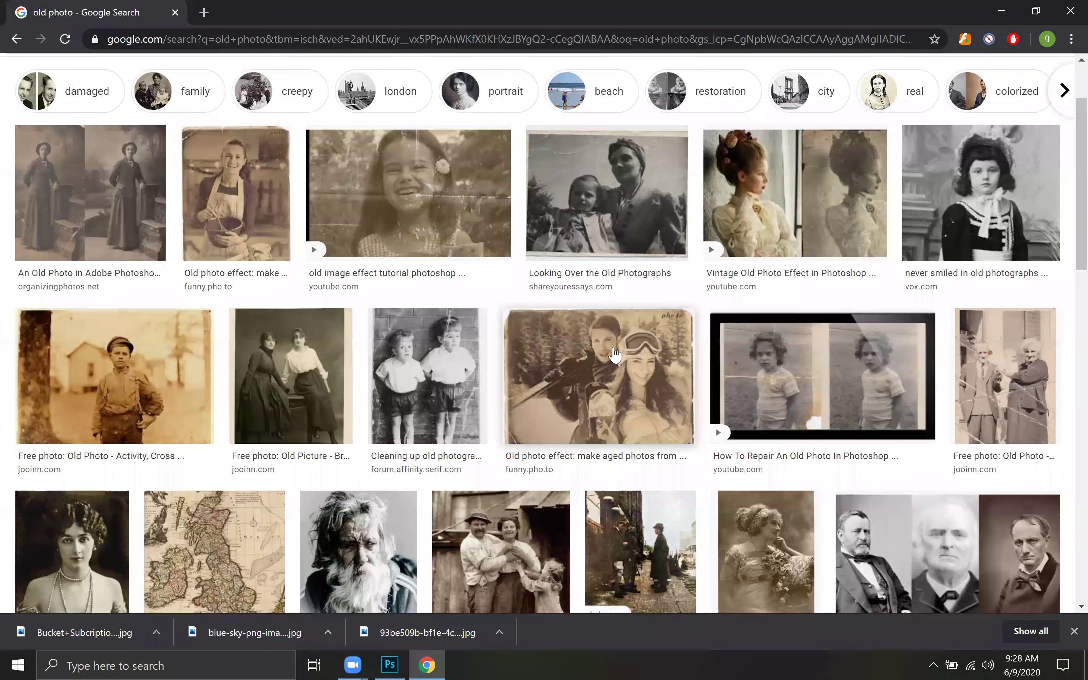
scroll(614, 355, down, 4)
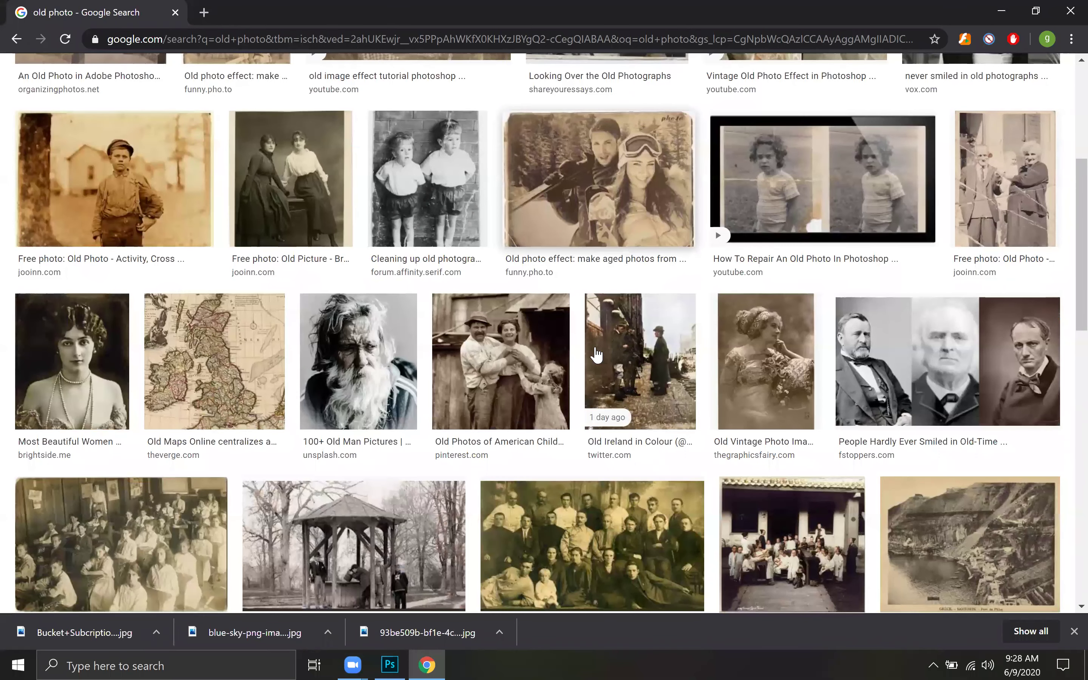
scroll(409, 246, up, 5)
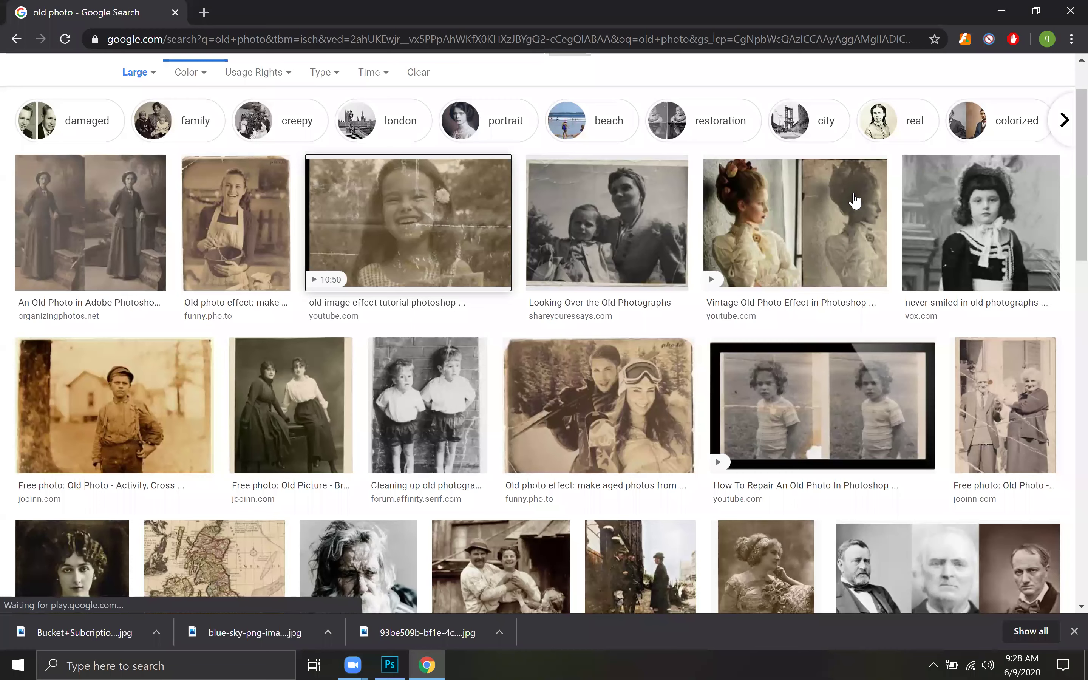
right_click(866, 165)
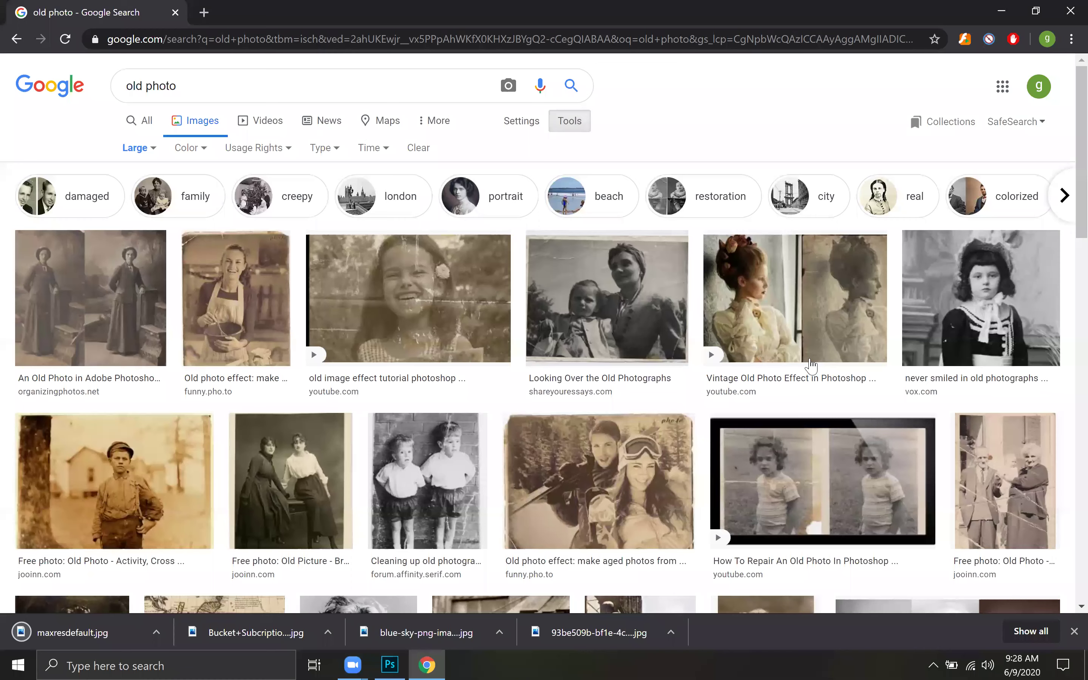
Look through more of the old photo results and narrow them to the "damaged" category
scroll(693, 369, down, 3)
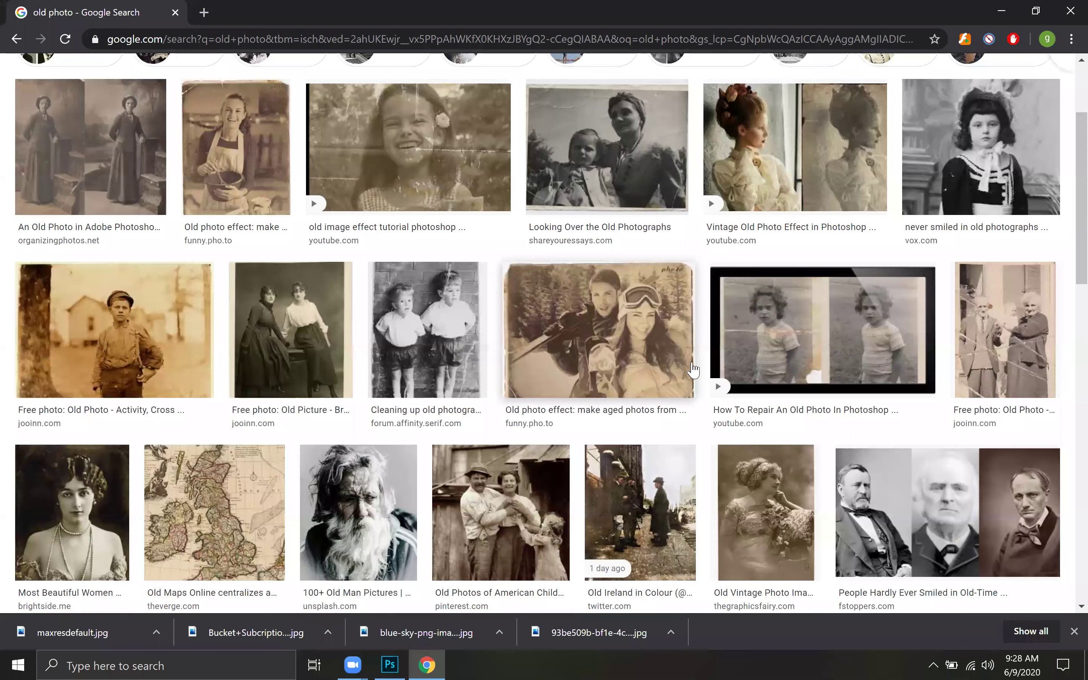
scroll(692, 368, down, 12)
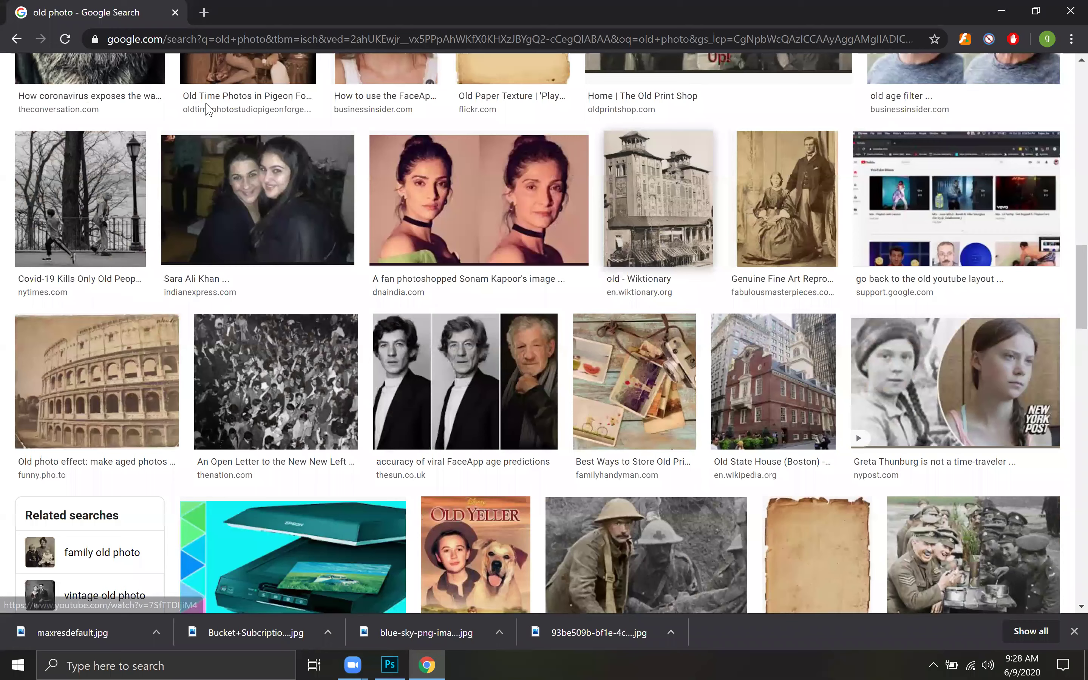
key(alt+Left)
click(86, 196)
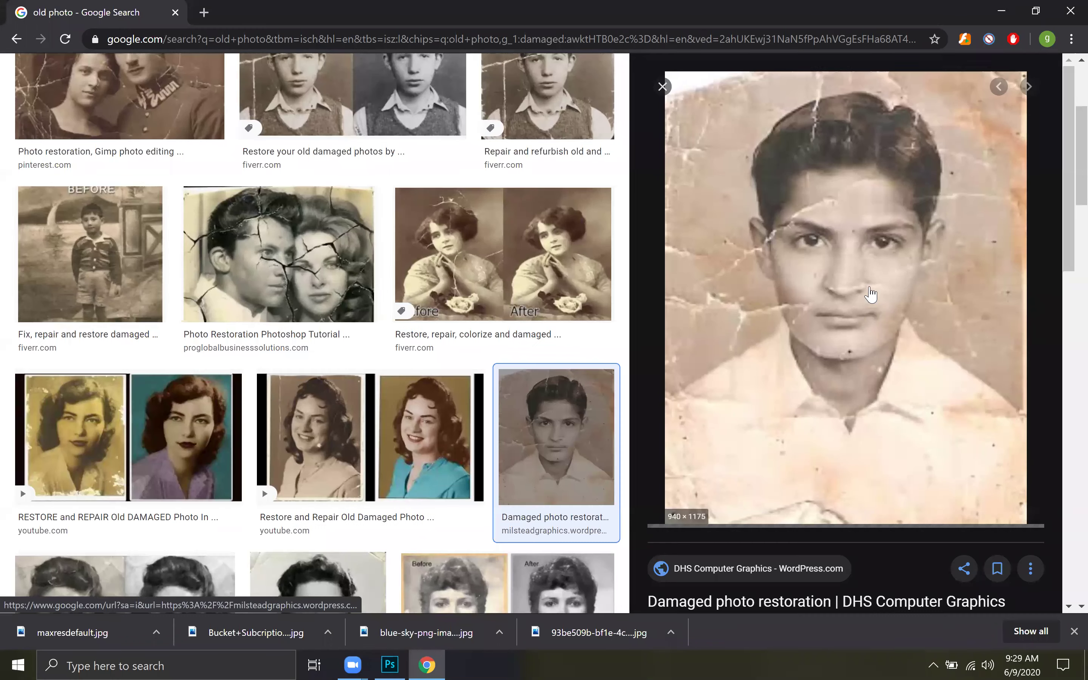
click(569, 113)
right_click(887, 268)
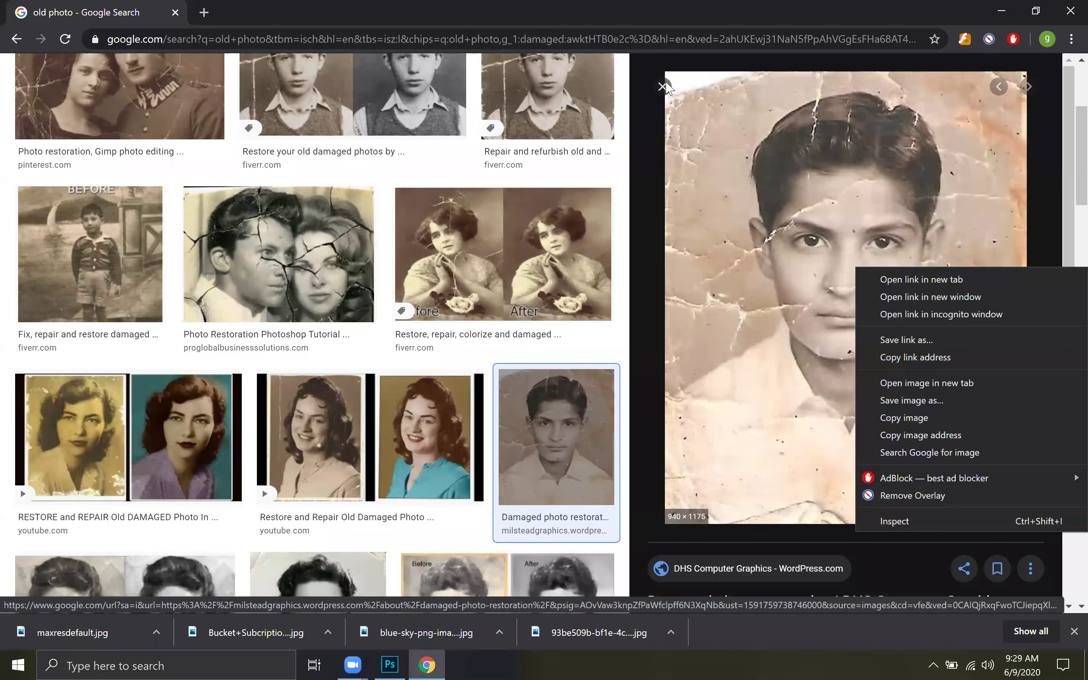
click(634, 396)
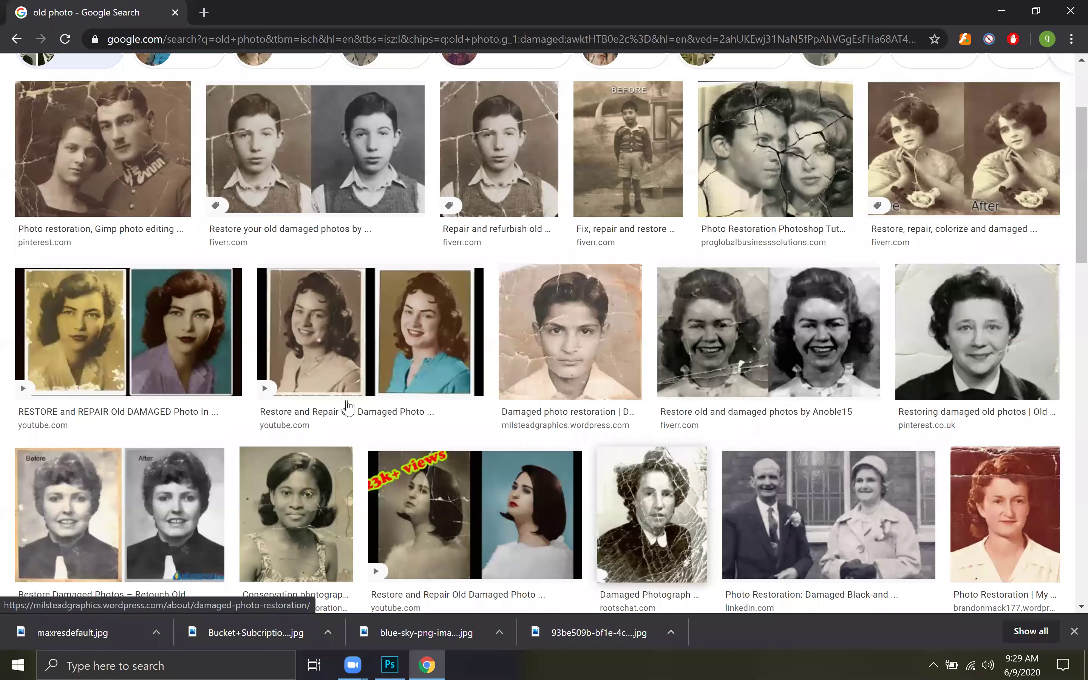
Save the cracked full-length photo of the man with the cross armband to the Desktop as ggfather-001.jpg and close its preview
scroll(332, 406, down, 10)
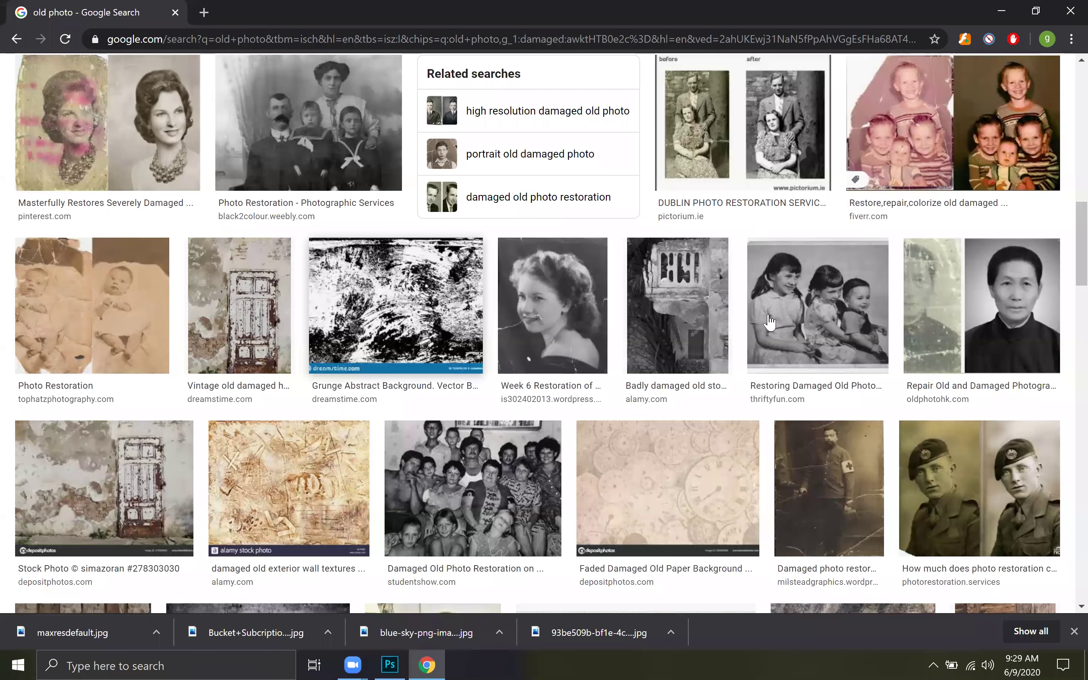
click(840, 434)
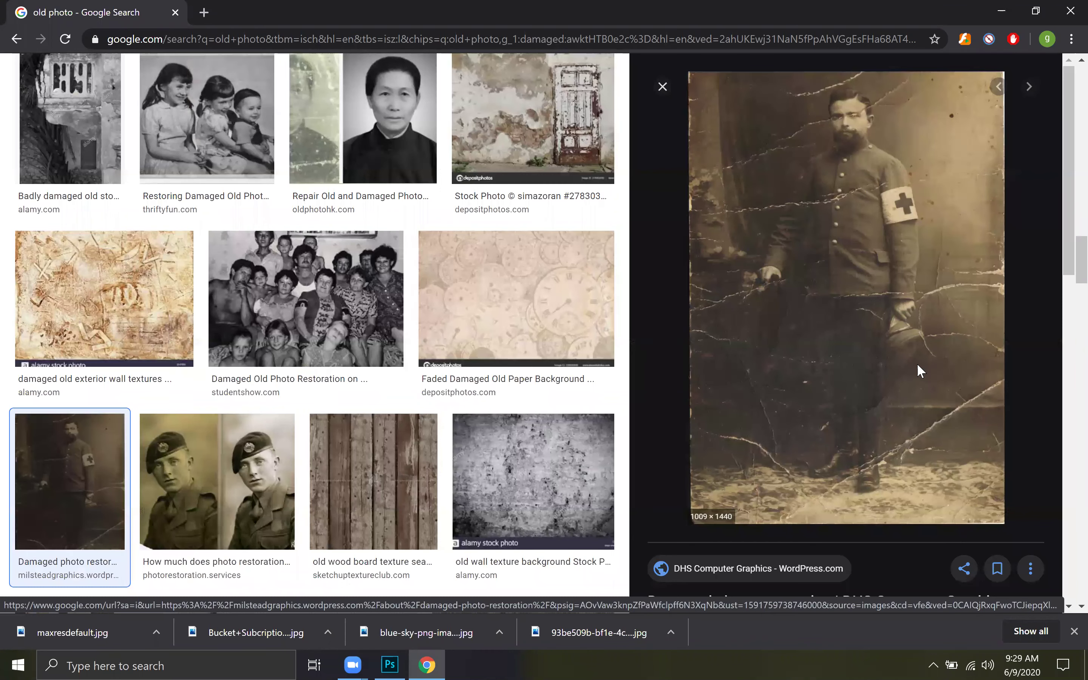
right_click(896, 360)
click(935, 394)
click(346, 317)
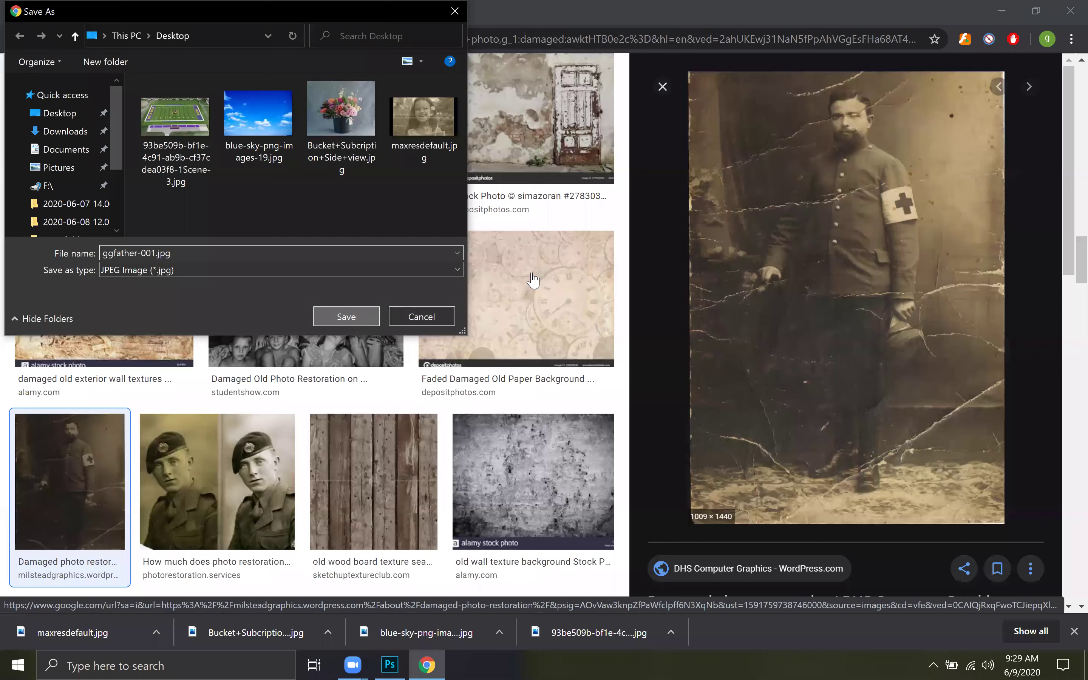
key(Return)
key(Escape)
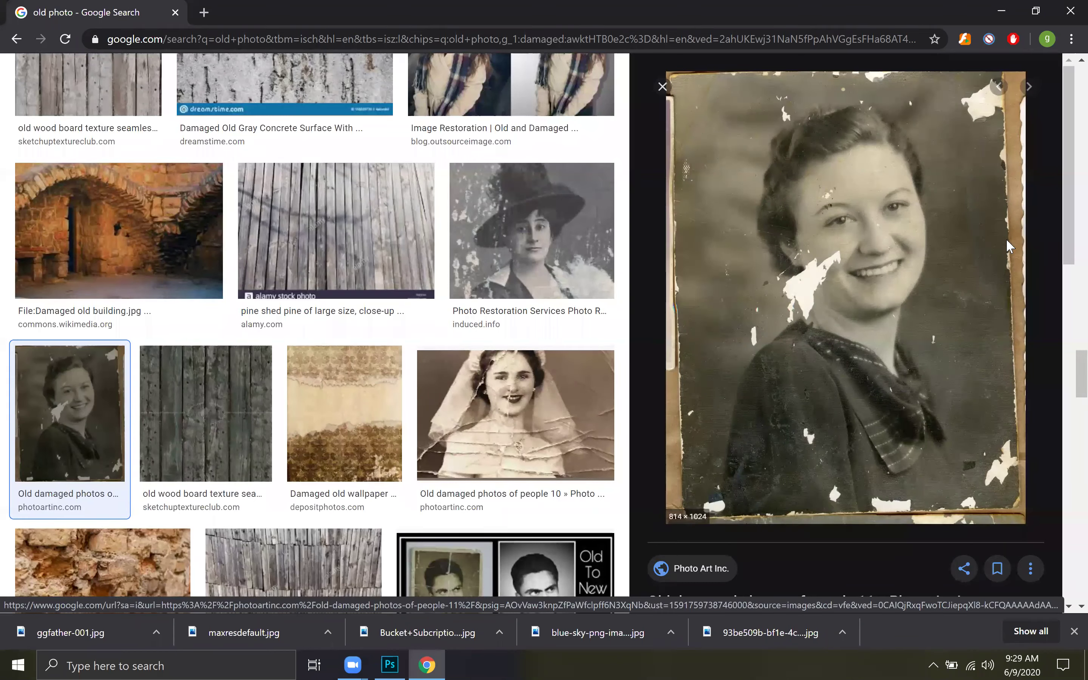
Save the torn portrait of the smiling woman from photoartinc.com to the Desktop under its suggested file name and close its preview
right_click(917, 375)
click(836, 347)
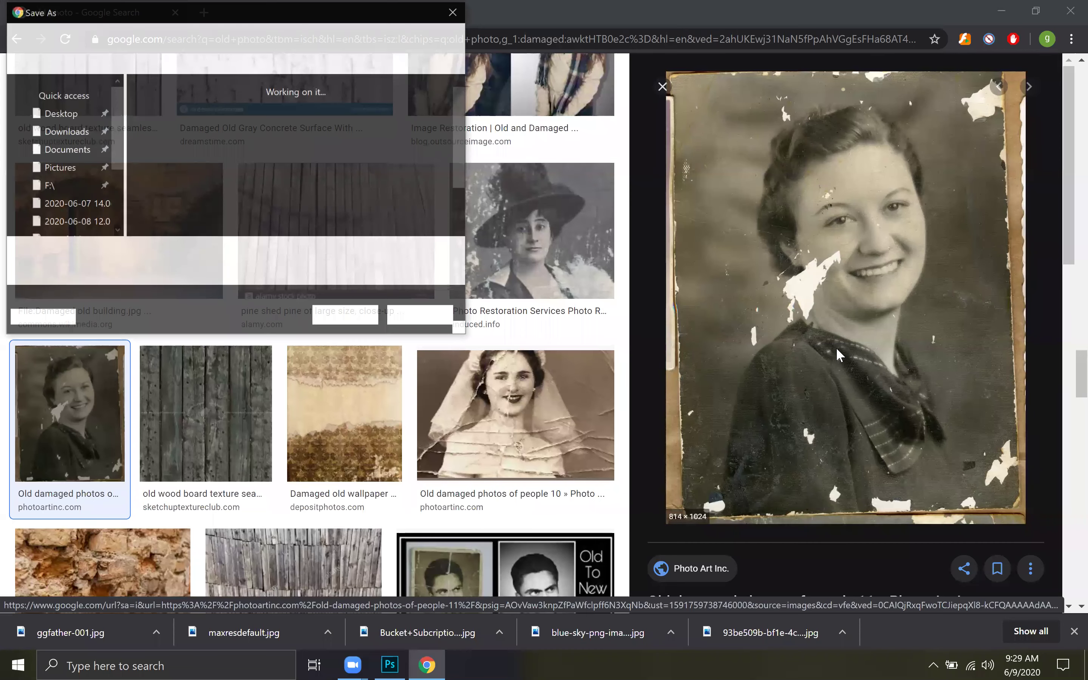
click(335, 316)
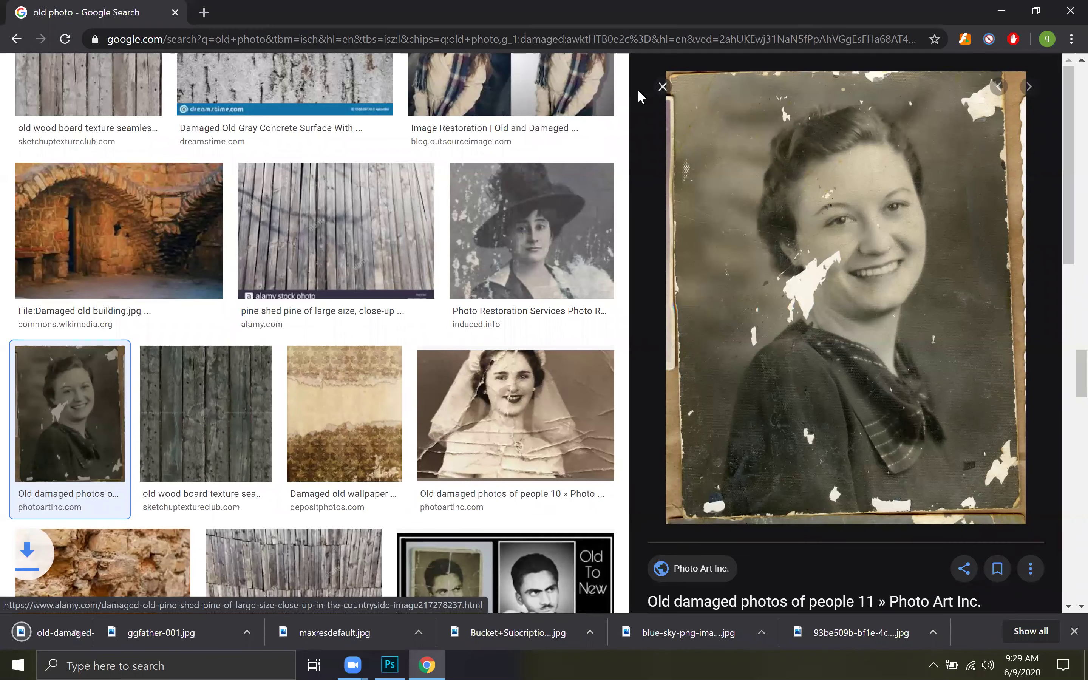
key(Escape)
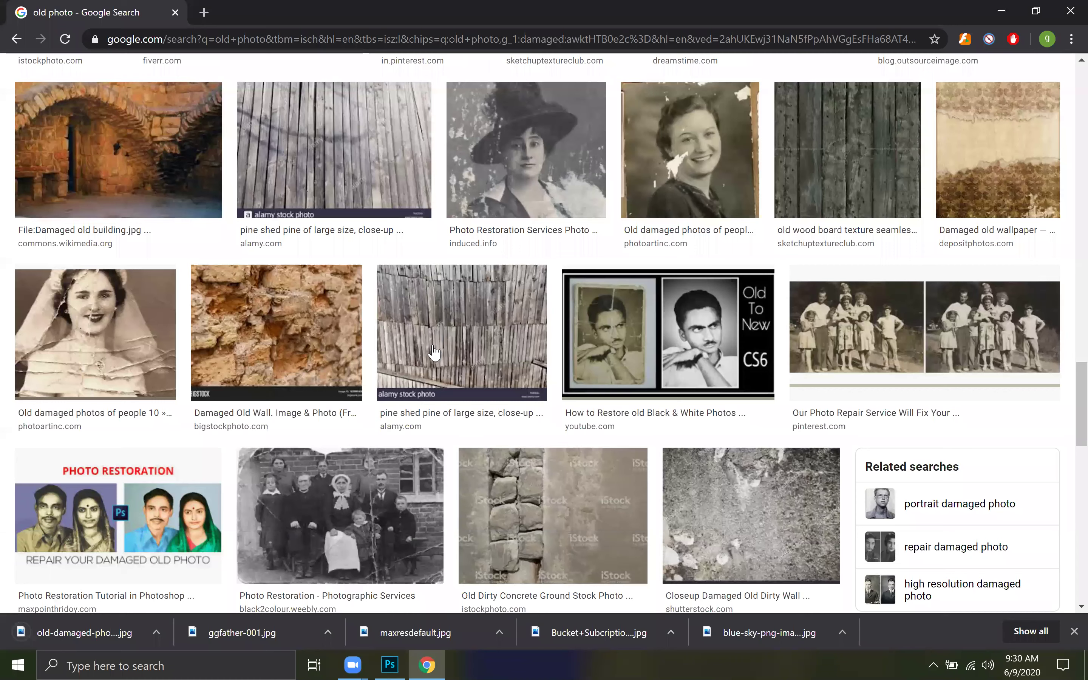
scroll(997, 13, down, 3)
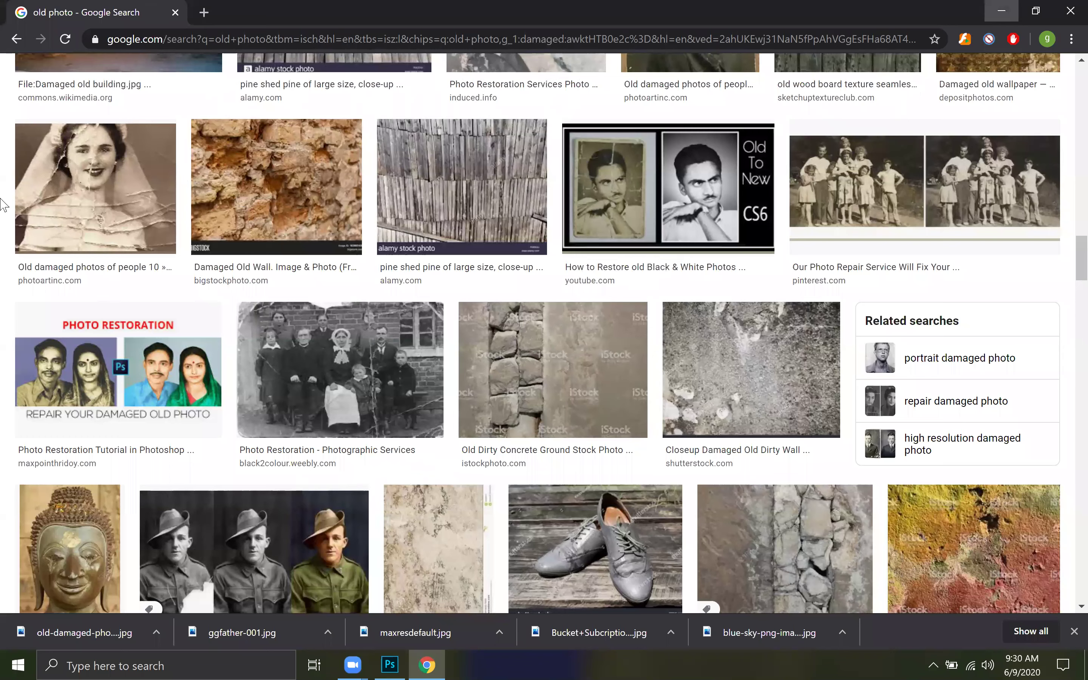
Switch to Photoshop and open blue-sky-png-images-19.jpg from the Desktop, displayed at 50% zoom
key(alt+Tab)
click(48, 6)
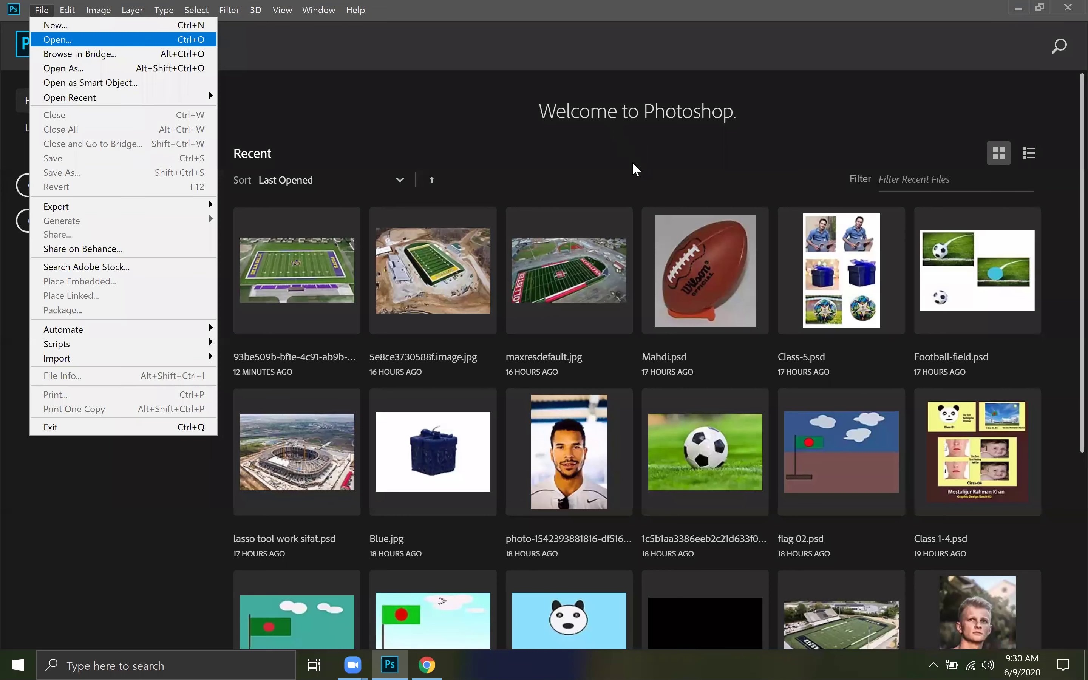
key(Return)
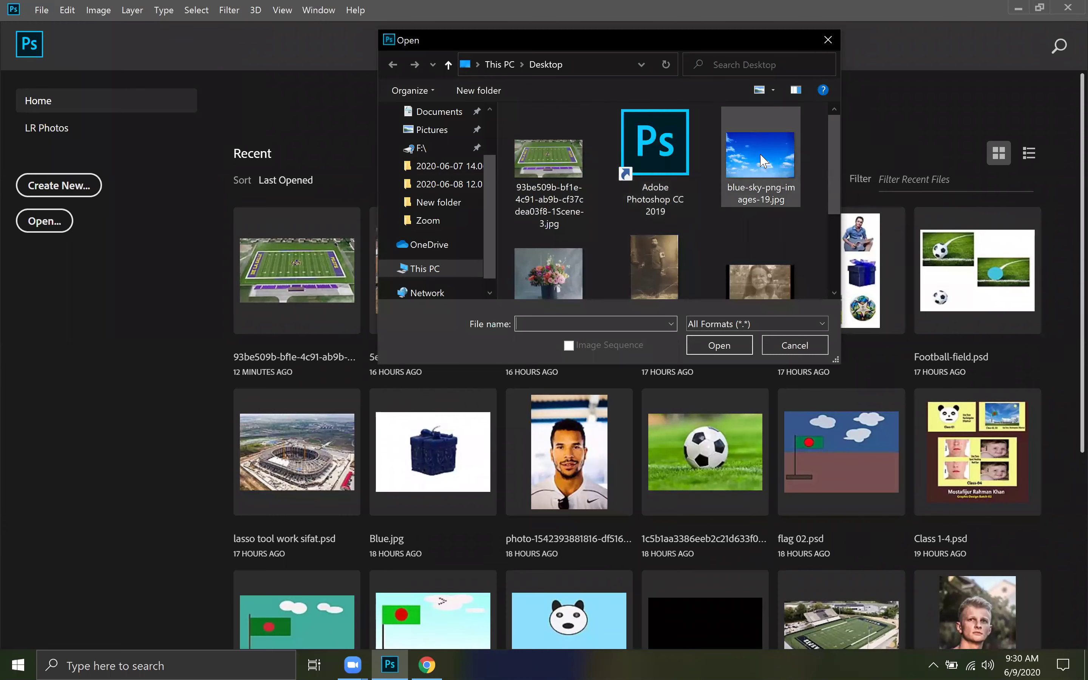
click(763, 161)
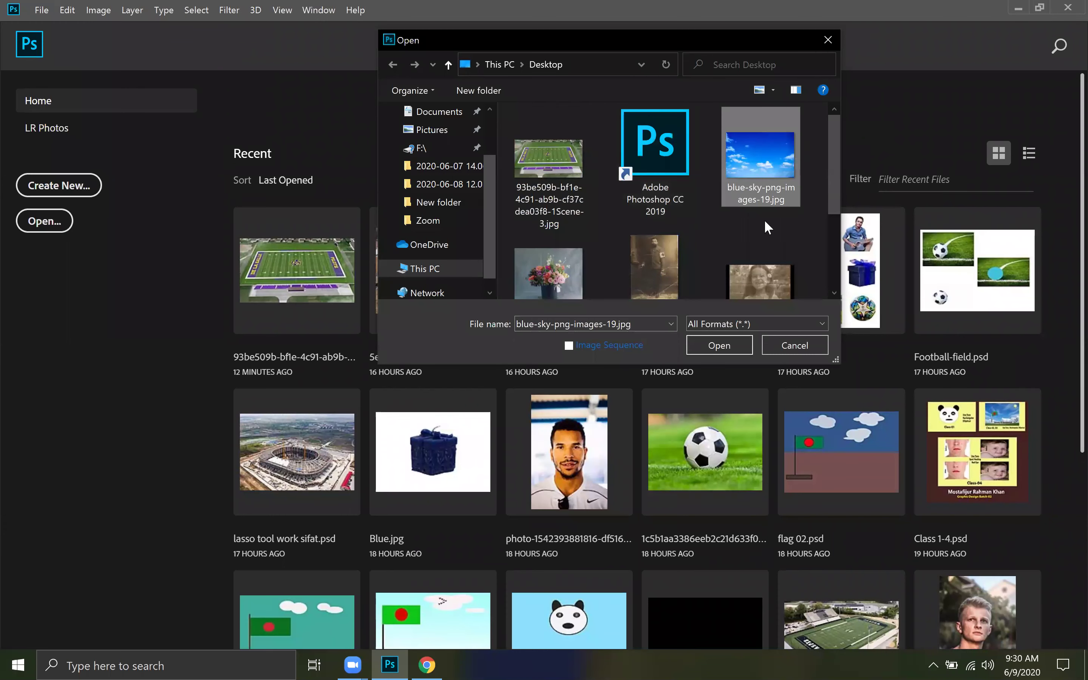
click(726, 340)
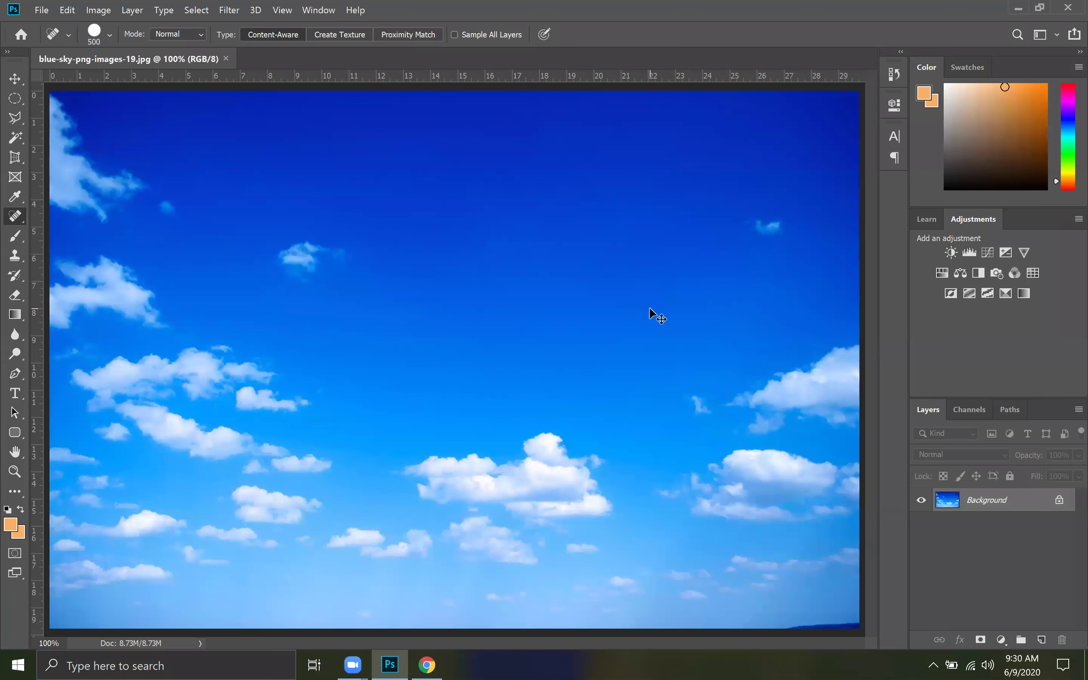
key(ctrl+minus)
key(ctrl+minus)
Open ggfather-001.jpg from the Desktop
click(44, 10)
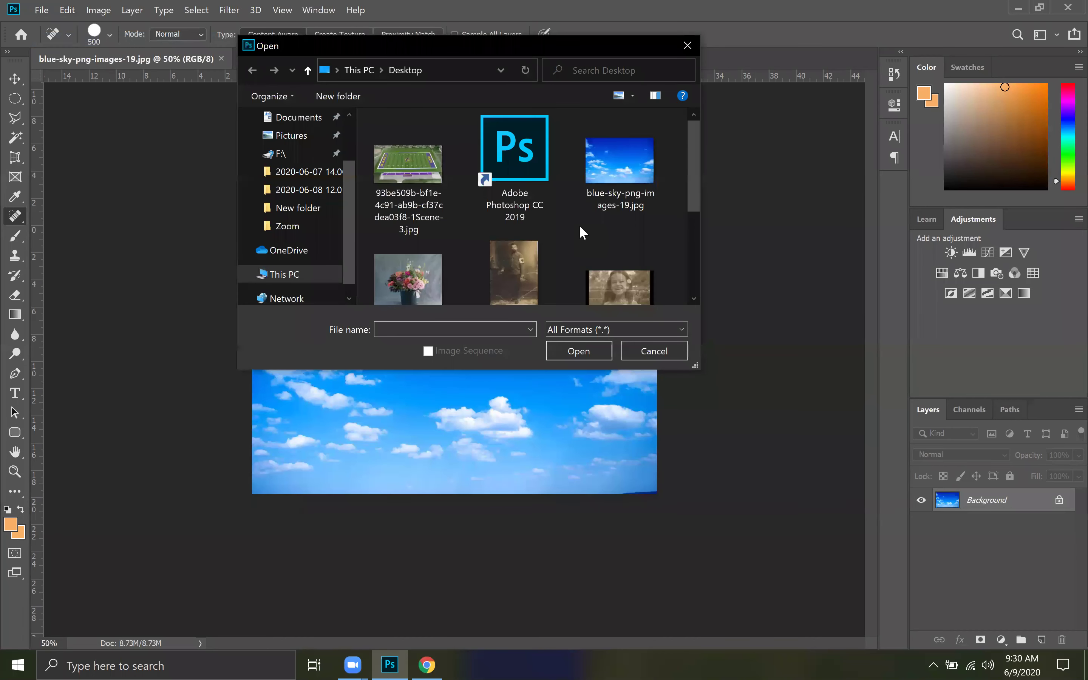
scroll(582, 231, down, 1)
scroll(580, 228, down, 2)
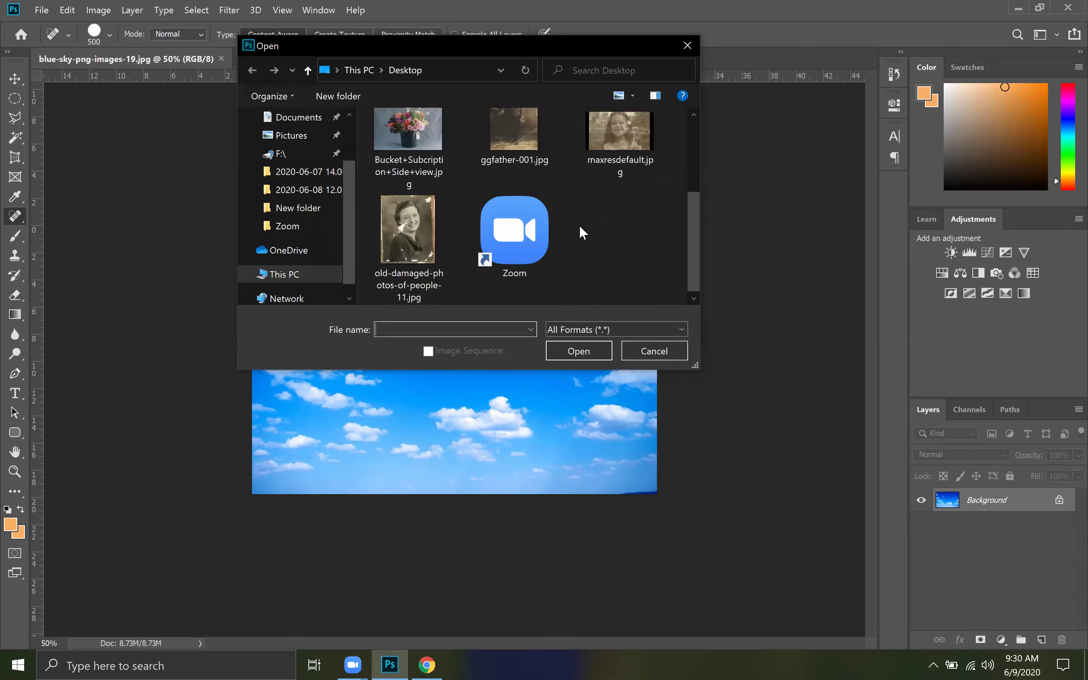
click(538, 146)
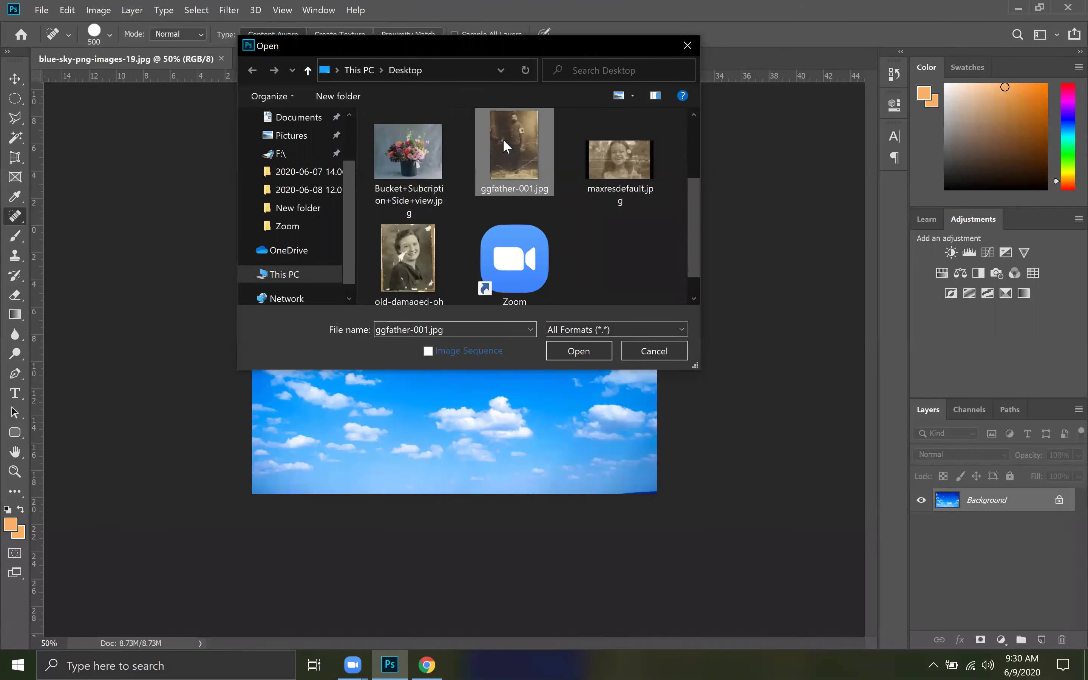
click(581, 350)
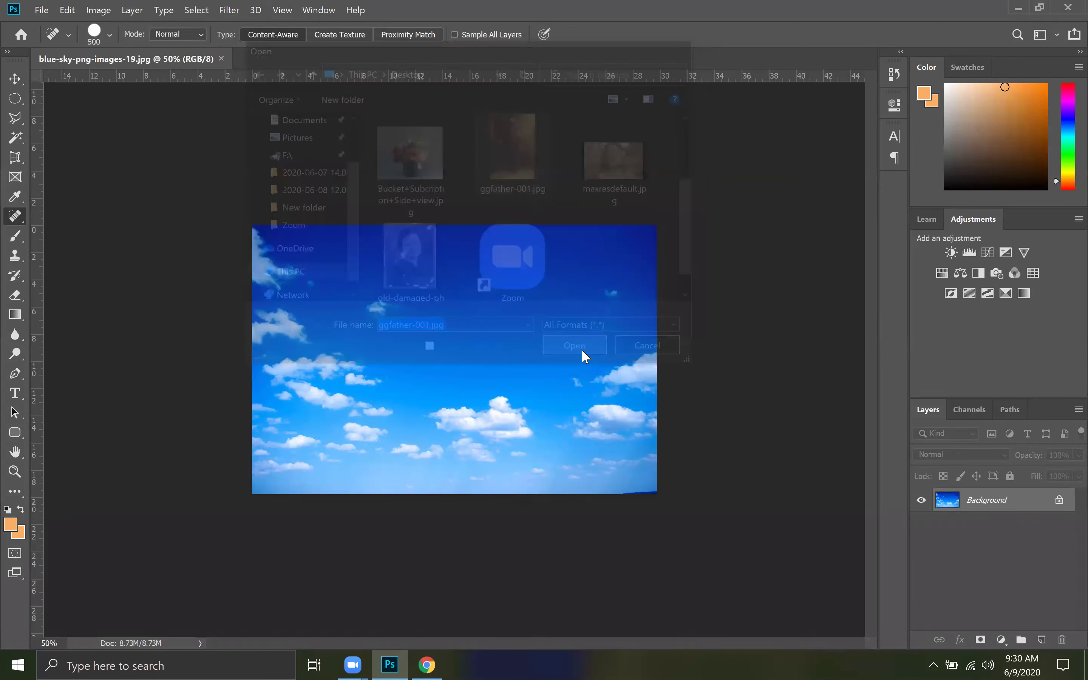
Open Bucket+Subcription+Side+view.jpg from the Desktop
click(40, 10)
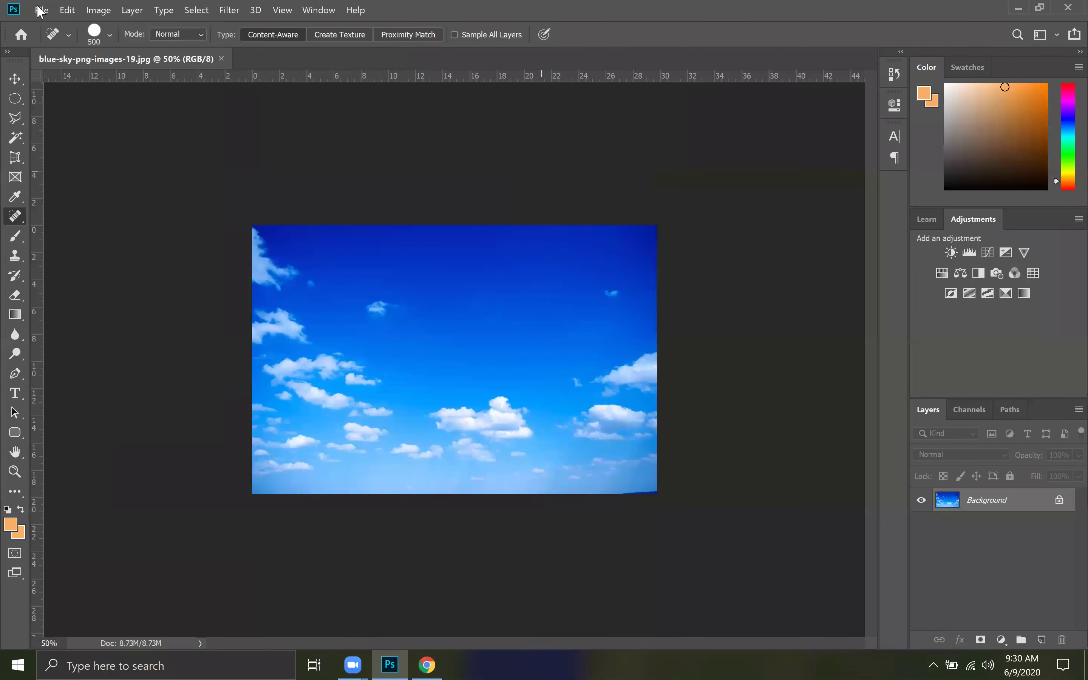
click(40, 9)
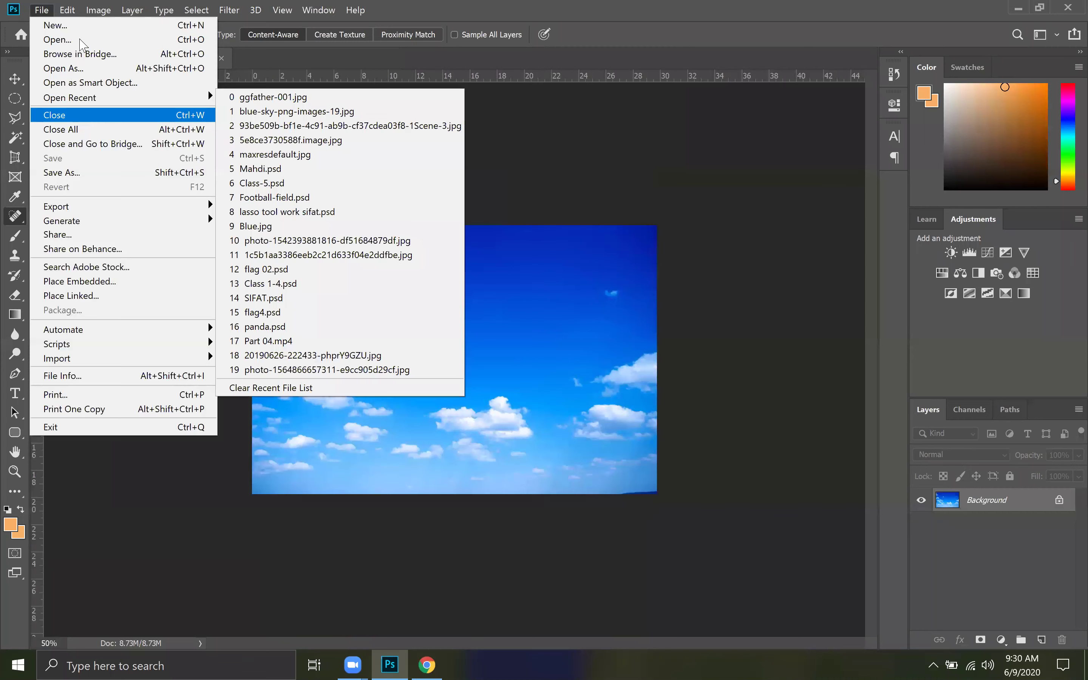
click(58, 39)
click(185, 239)
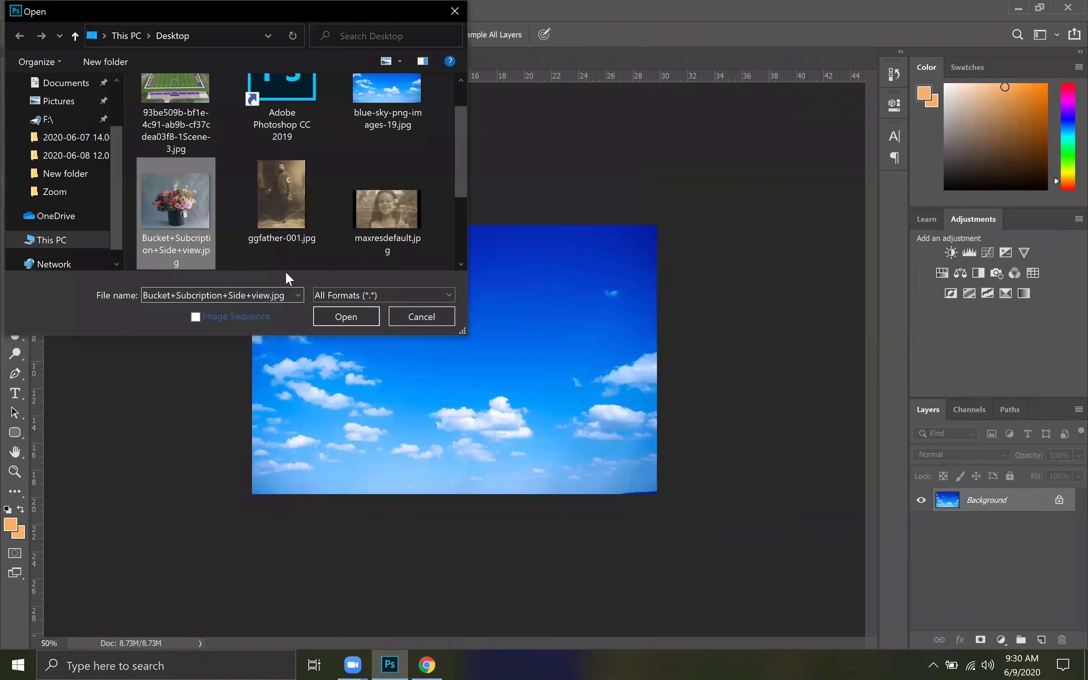
click(346, 316)
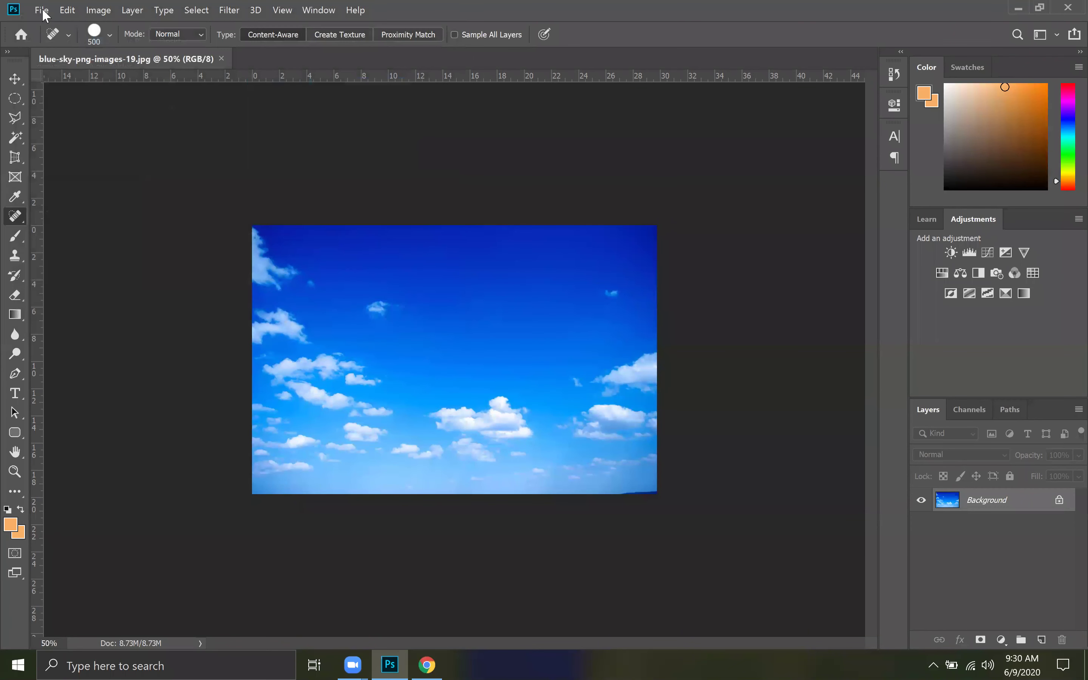
Open old-damaged-photos-of-people-11.jpg from the Desktop
key(ctrl+o)
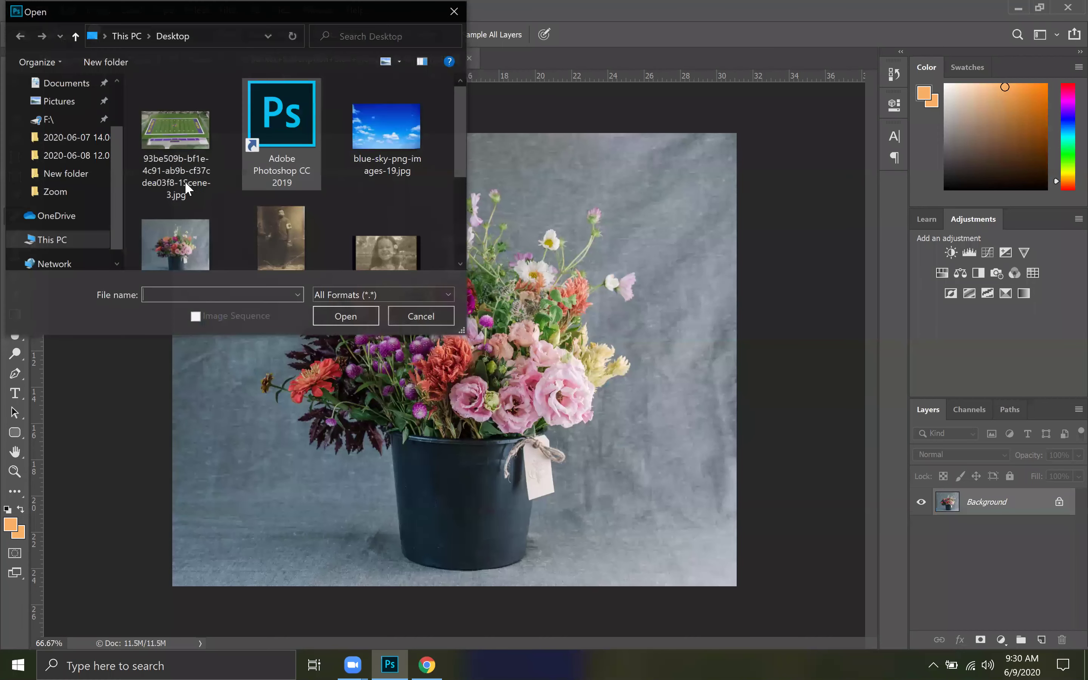
scroll(185, 181, down, 2)
click(185, 198)
click(361, 313)
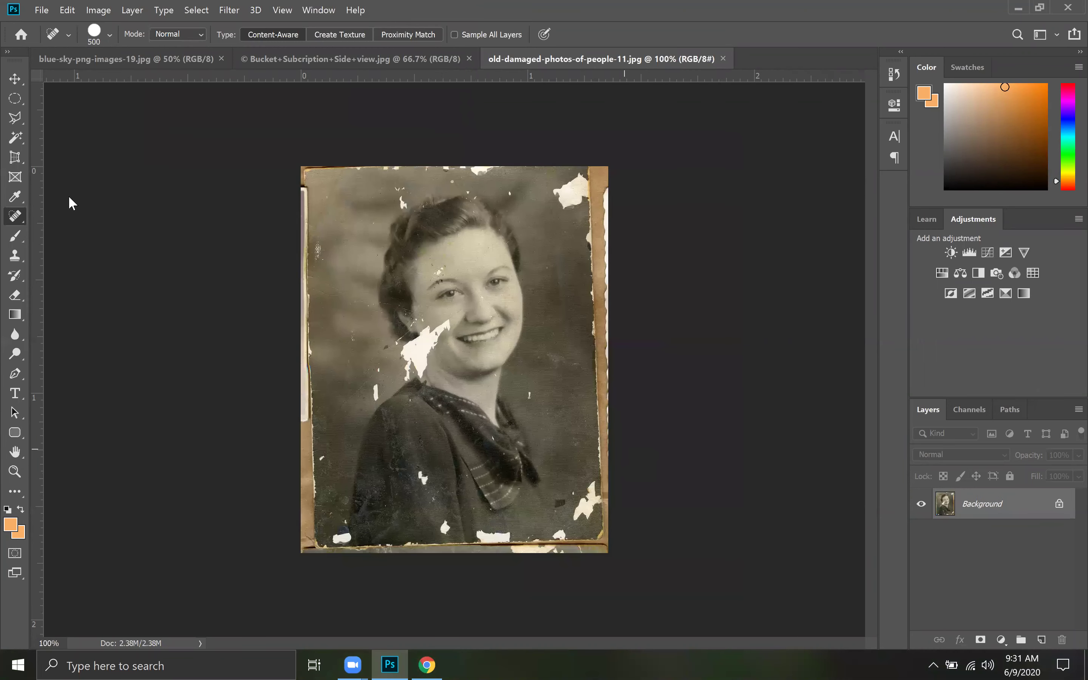
Look through the open images, return to the damaged portrait of the smiling woman and unlock its Background layer
key(ctrl+Tab)
key(ctrl+shift+Tab)
click(285, 59)
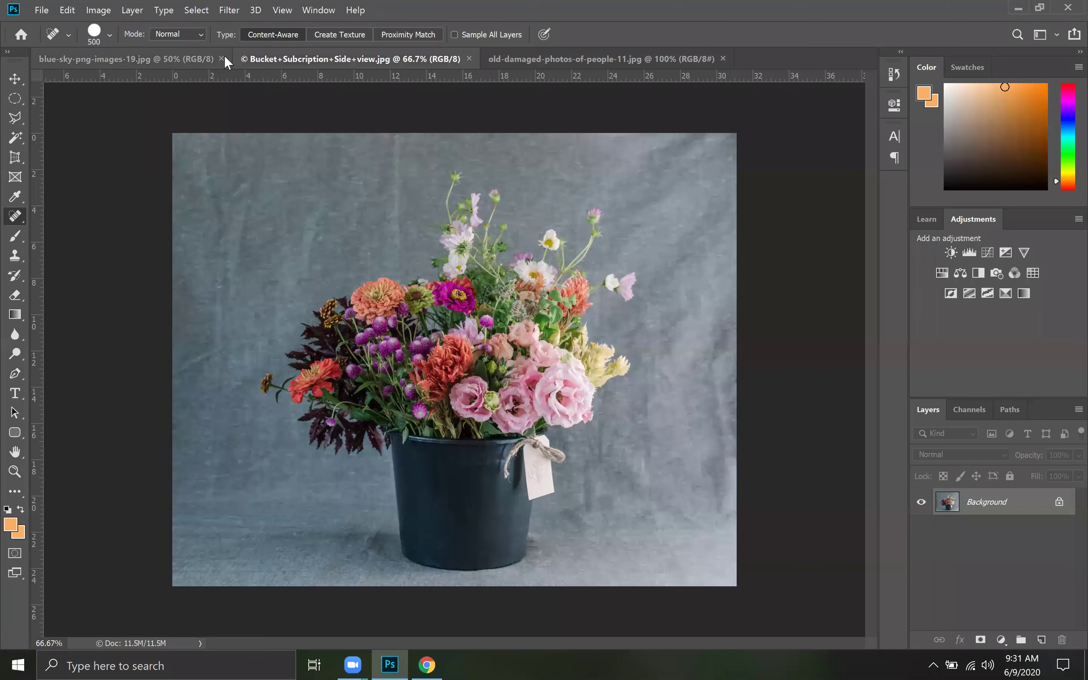
key(ctrl+shift+Tab)
click(640, 61)
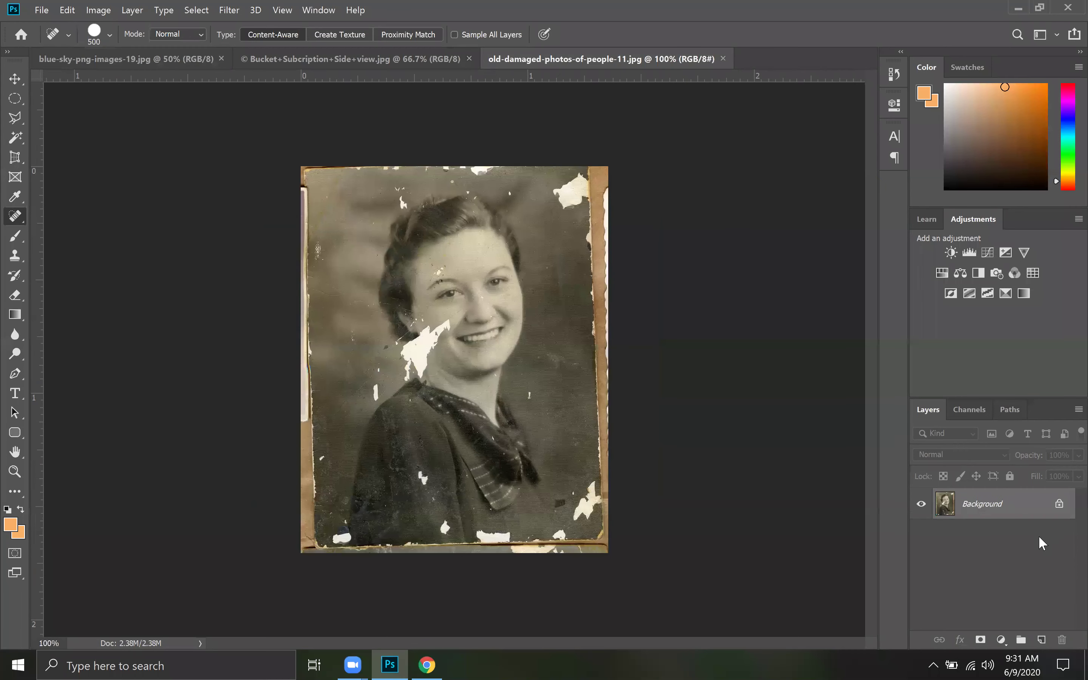
click(1058, 505)
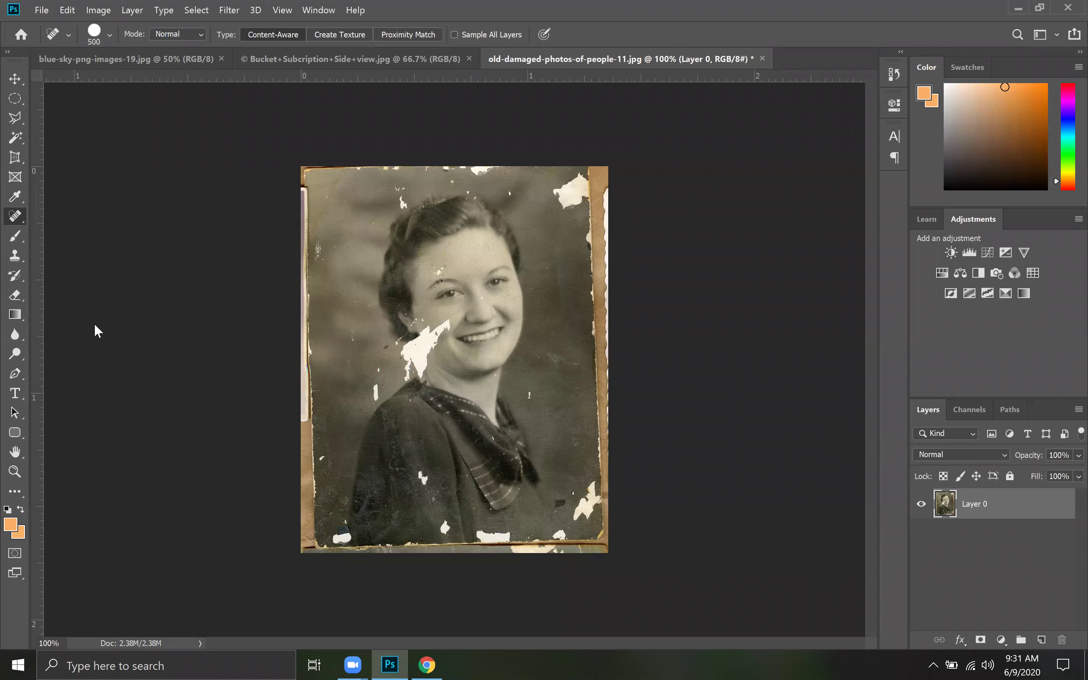
Reduce the Spot Healing Brush to 90 px and heal the scratches near the portrait's upper left edge
right_click(24, 216)
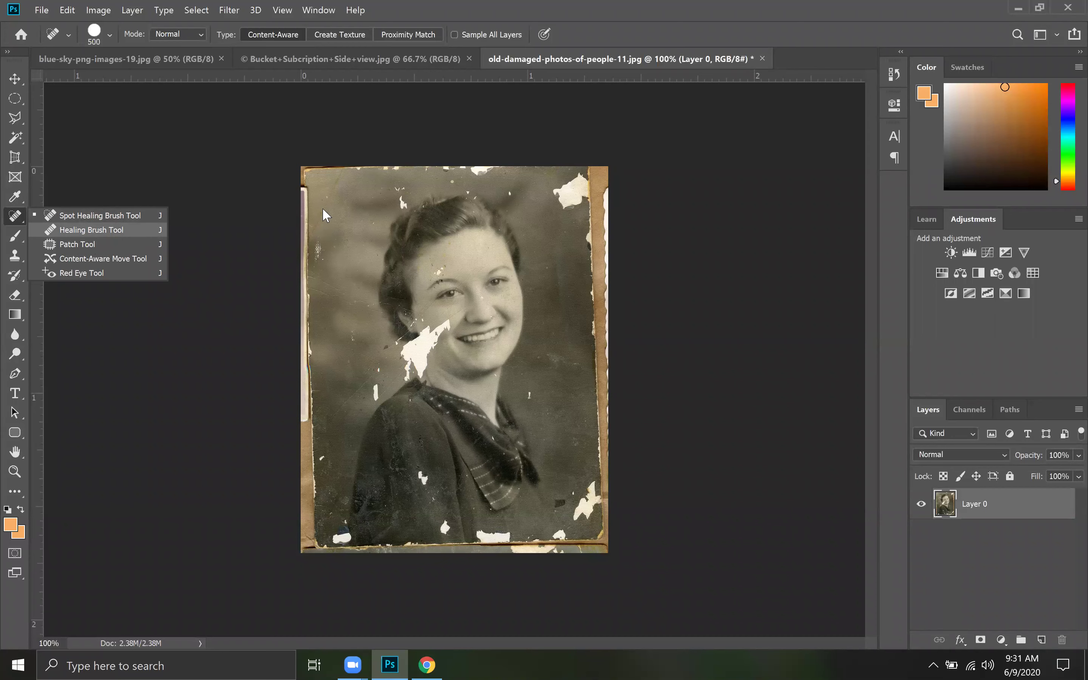
key(Escape)
key(bracketleft)
key(bracketleft)
key(bracketleft)
key(bracketleft)
key(bracketleft)
key(bracketleft)
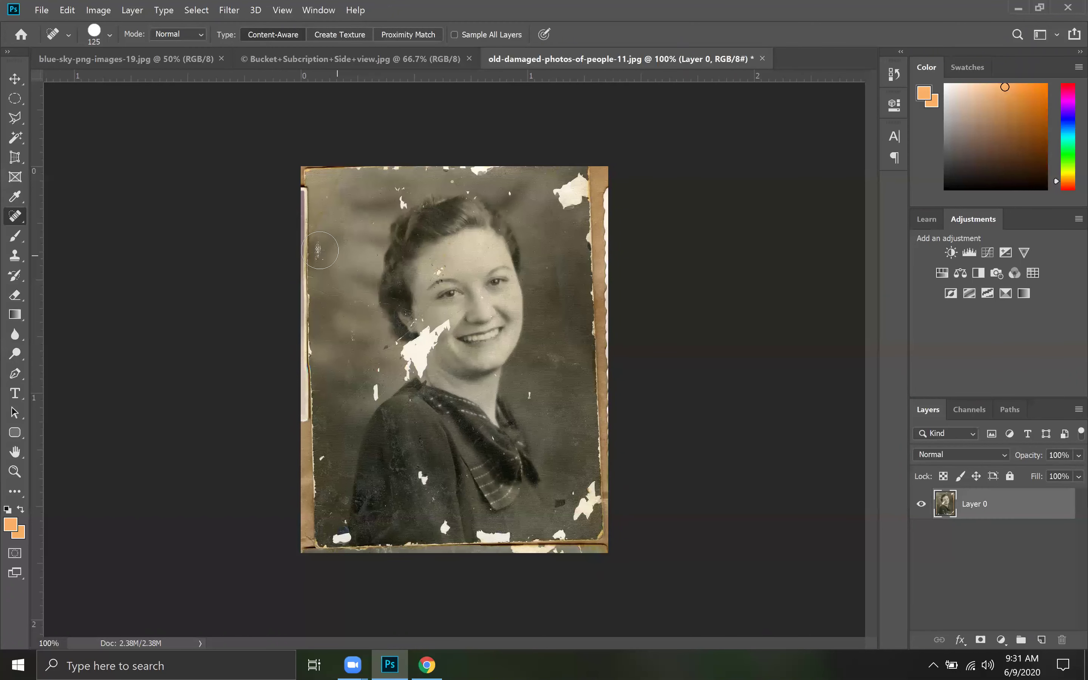
key(bracketleft)
key(bracketleft)
click(319, 250)
click(326, 261)
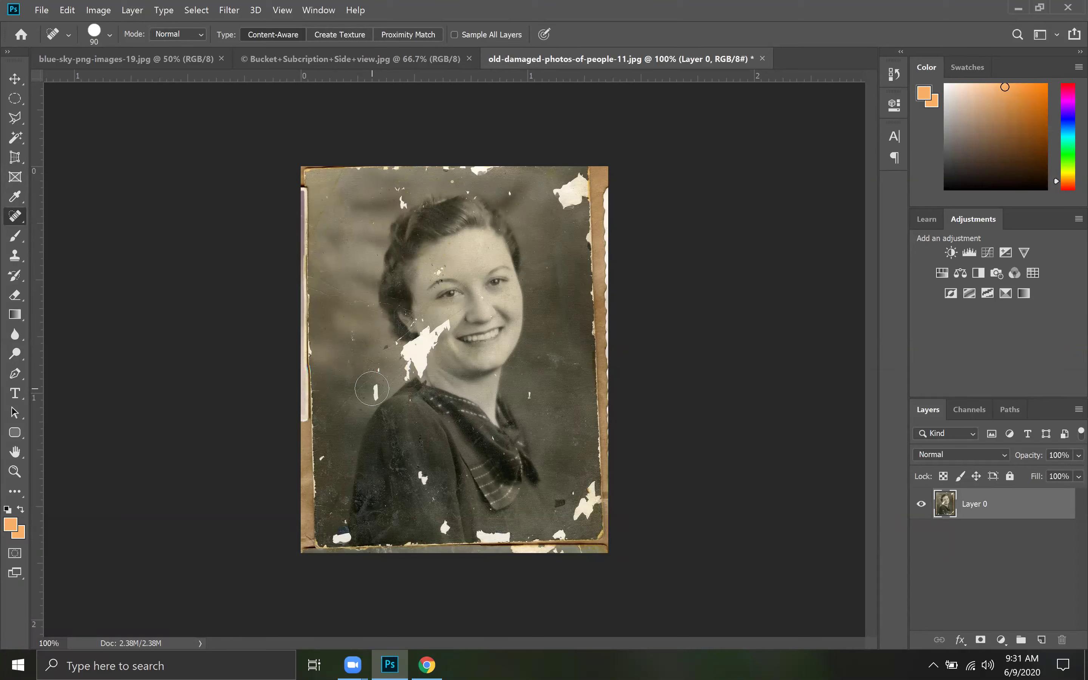
Heal the white flecks above the shoulder, beside the hair and along the portrait's upper edge with the 90 px brush
click(373, 389)
click(376, 370)
drag(337, 295, 362, 300)
click(397, 196)
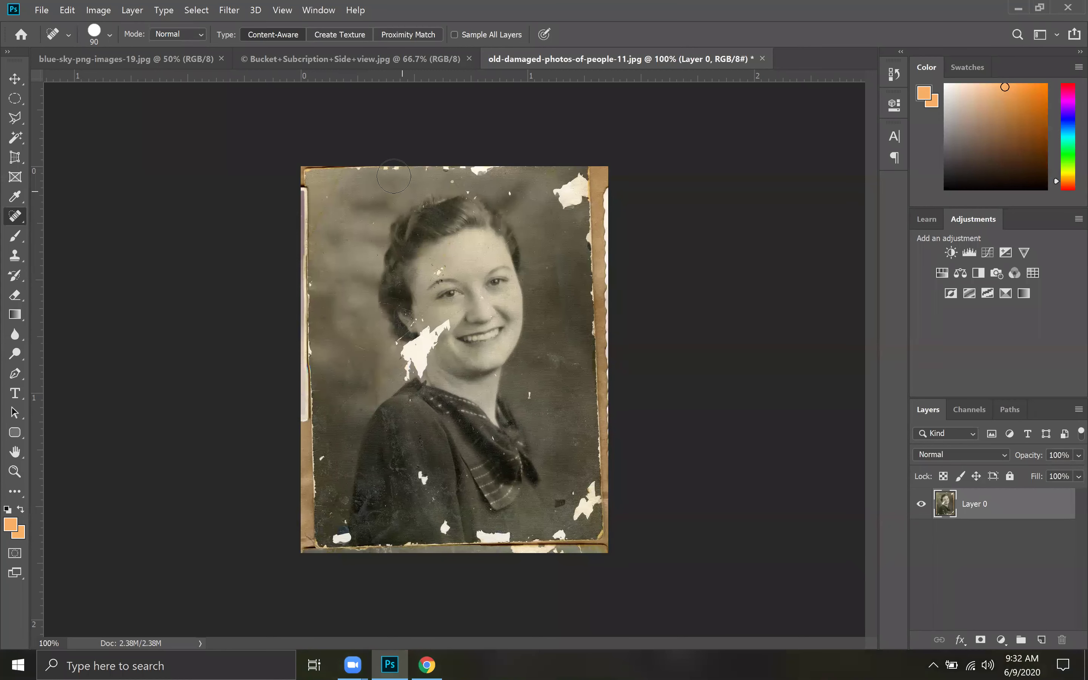
click(359, 168)
click(423, 170)
click(440, 175)
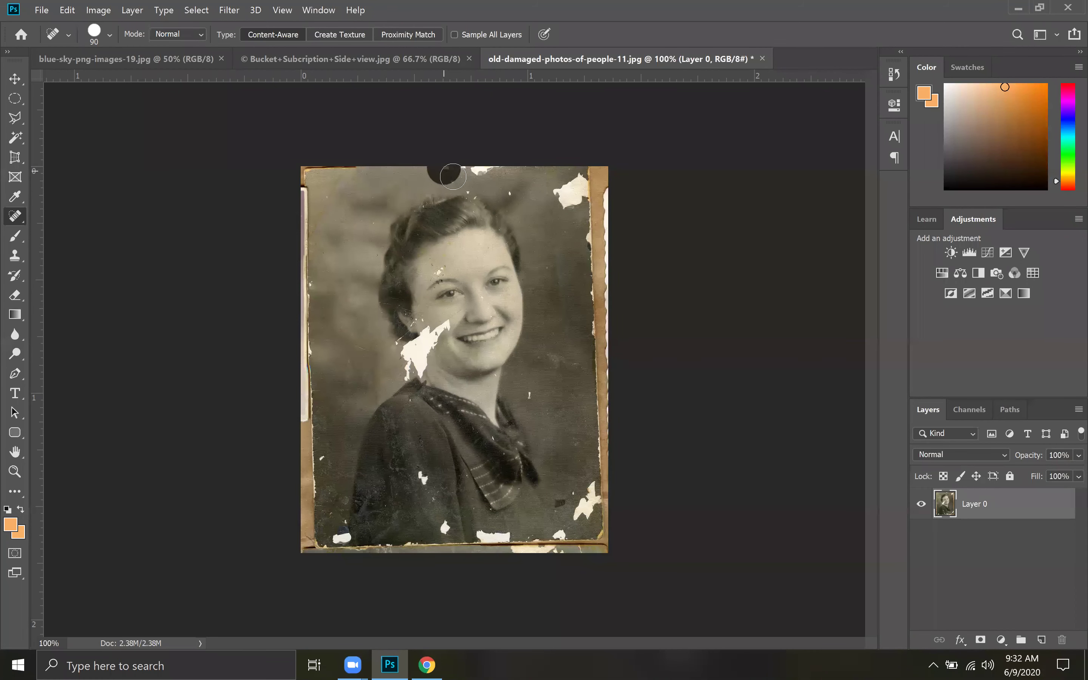
Reduce the brush to 30 px and heal the small blemishes at the top of the woman's hair
key(bracketleft)
key(bracketleft)
key(bracketleft)
key(bracketleft)
key(bracketleft)
key(bracketleft)
click(466, 192)
click(475, 197)
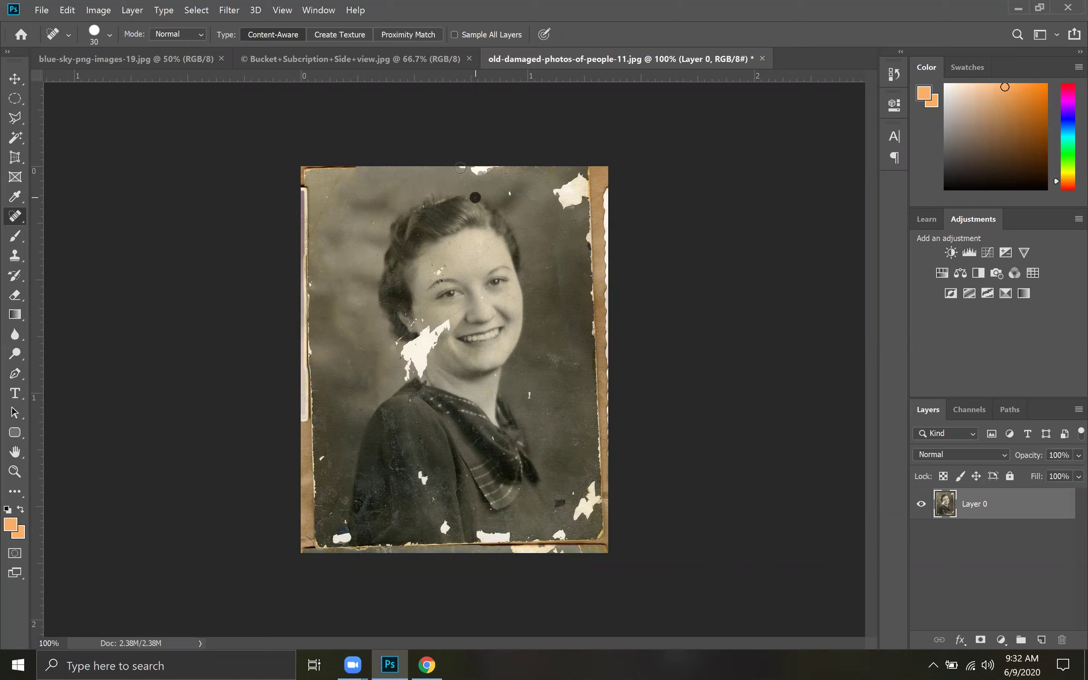
Enlarge the healing brush and remove the white patch on the portrait's upper edge above the hair
key(bracketright)
key(bracketright)
key(bracketright)
key(bracketright)
key(bracketright)
click(481, 169)
Heal the small white specks to the right of the hair and beside the neck with a smaller brush
key(bracketleft)
key(bracketleft)
key(bracketleft)
key(bracketleft)
click(510, 193)
click(527, 393)
Enlarge the healing brush and remove the large white tear in the portrait's upper right corner
key(bracketright)
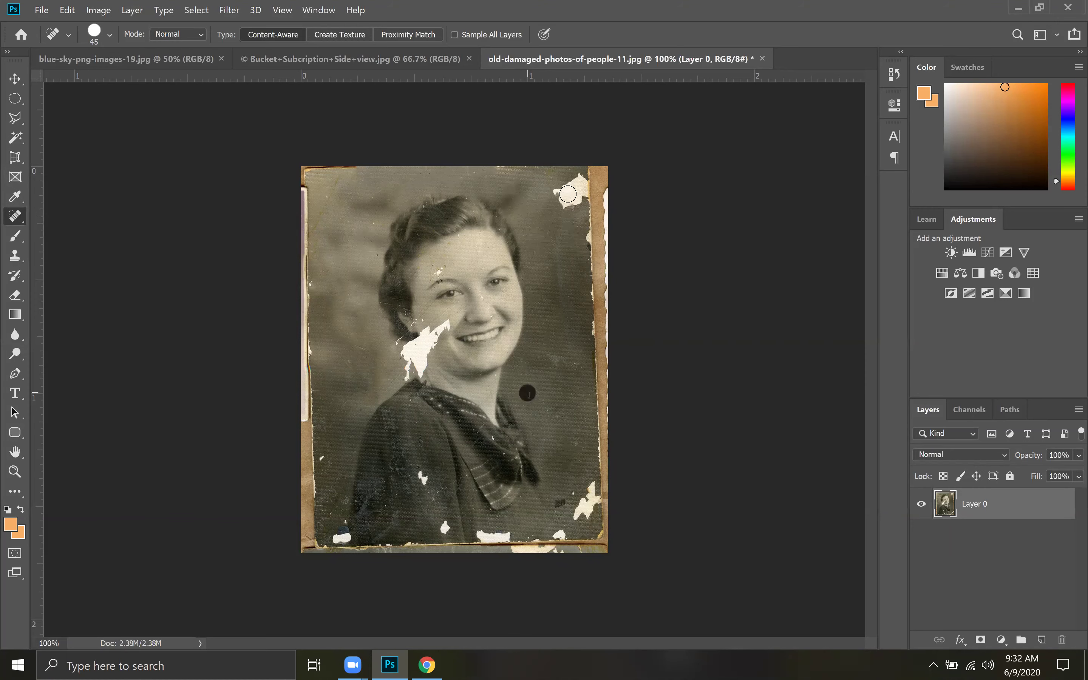
key(bracketright)
key(bracketright)
click(572, 193)
Adjust the healing brush size and heal the white marks above the woman's eyebrow
key(bracketright)
key(bracketright)
key(bracketright)
key(bracketright)
key(bracketright)
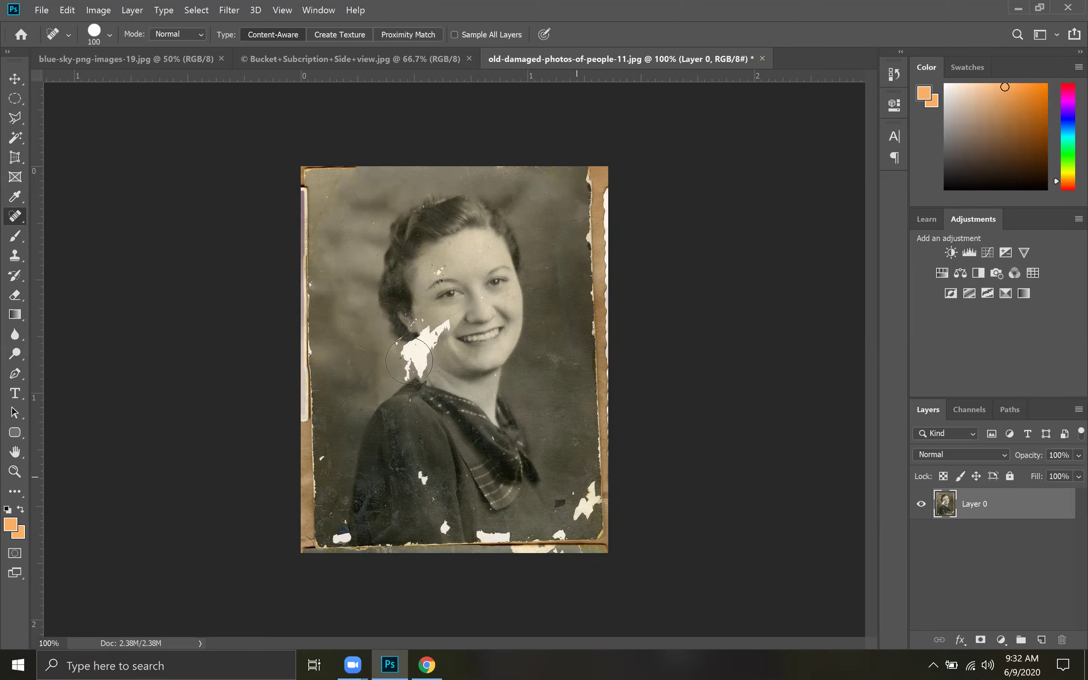
key(bracketright)
key(bracketright)
key(bracketleft)
key(bracketleft)
key(bracketleft)
key(bracketleft)
click(439, 270)
Reduce the healing brush further and heal the blemish on the woman's nose
key(bracketleft)
key(bracketleft)
key(bracketleft)
key(bracketleft)
key(bracketleft)
click(480, 298)
Try to heal the pointed end of the white cheek tear with a 25 px brush, then undo the stroke
key(bracketleft)
key(bracketleft)
key(bracketleft)
mouse_move(449, 322)
mouse_down()
mouse_move(422, 332)
mouse_move(432, 353)
mouse_move(440, 333)
mouse_up()
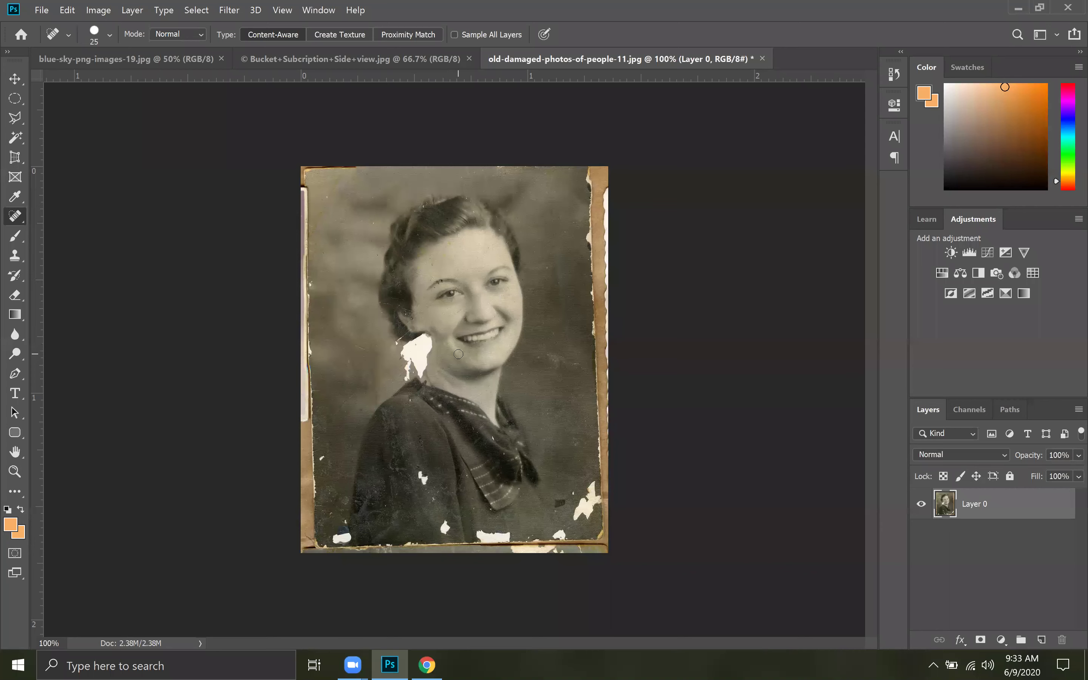
key(ctrl+z)
Try to heal the whole white cheek tear with a 250 px brush, then undo the result
key(bracketright)
key(bracketright)
key(bracketright)
key(bracketright)
key(bracketright)
key(bracketright)
key(bracketright)
key(bracketright)
key(bracketright)
key(bracketright)
key(bracketright)
key(bracketright)
click(424, 347)
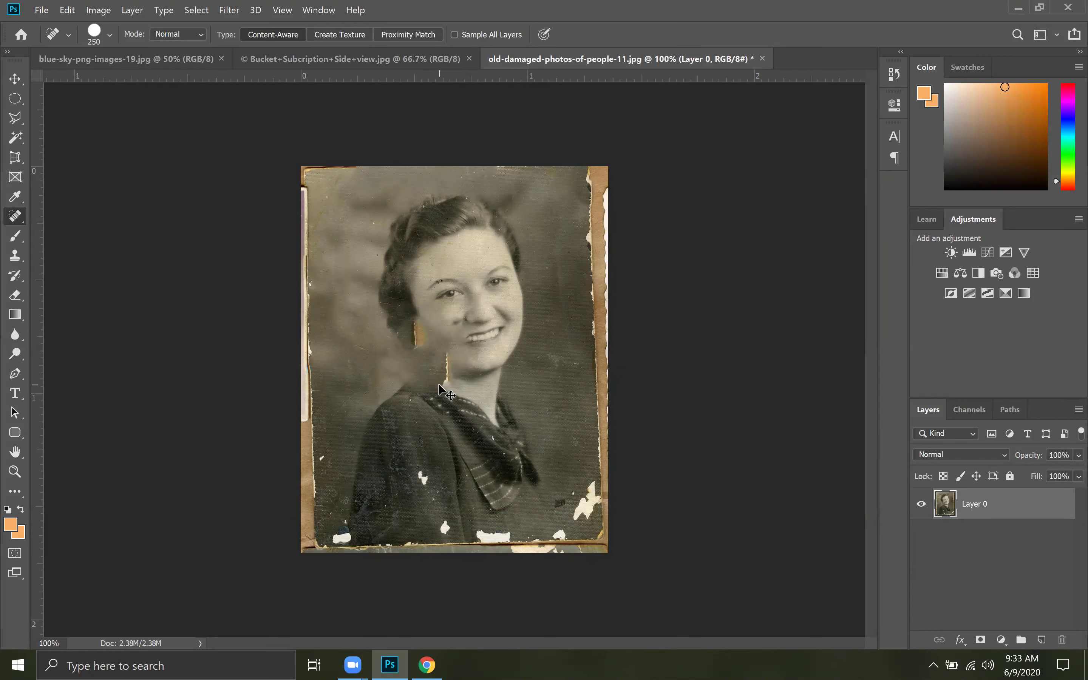
key(ctrl+z)
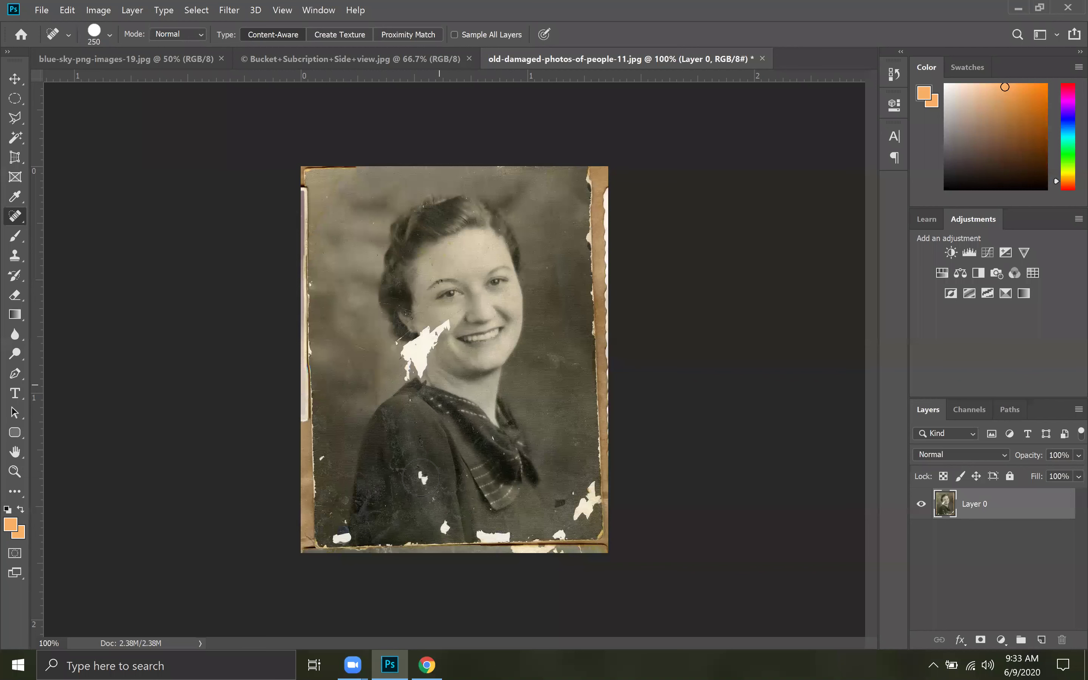
Heal the white patches on the jacket and along the portrait's lower edge, then reduce the brush to 60 px
click(423, 477)
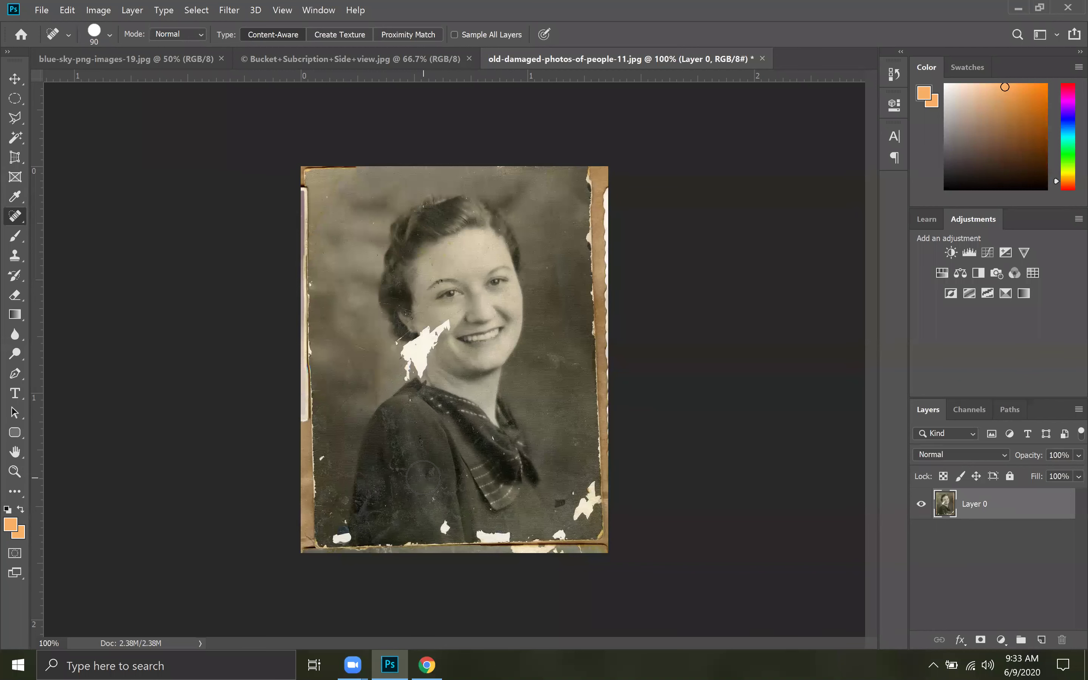
click(445, 525)
click(342, 531)
key(bracketright)
mouse_move(479, 538)
mouse_down()
mouse_move(568, 538)
mouse_move(584, 499)
mouse_move(593, 524)
mouse_move(588, 499)
mouse_up()
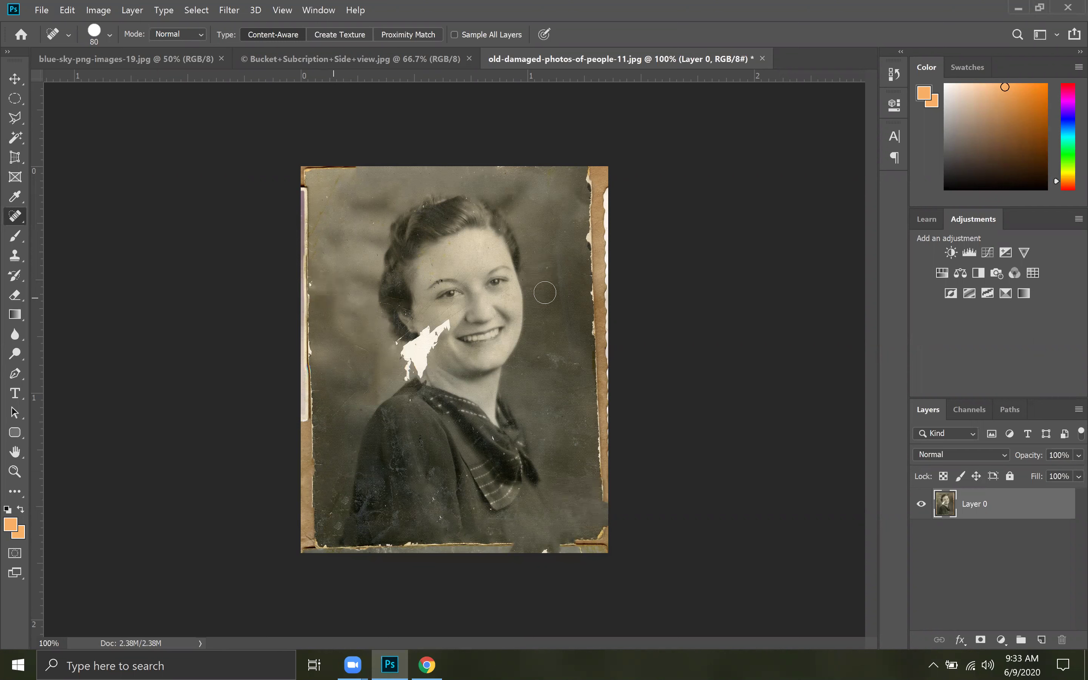
key(bracketleft)
key(bracketleft)
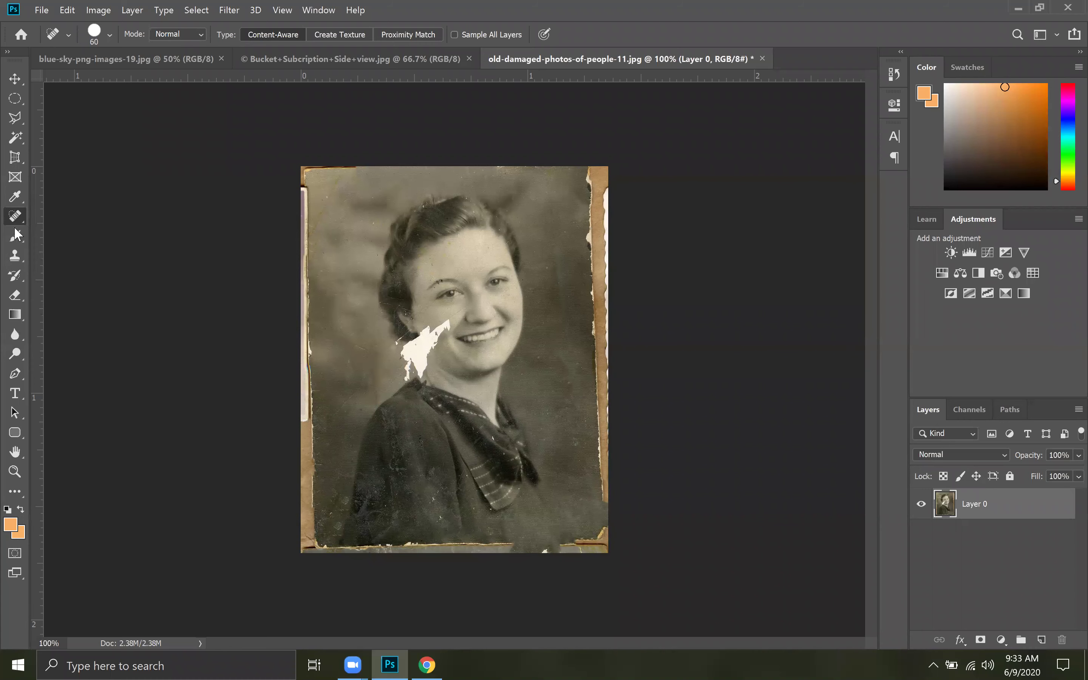
Switch to the Healing Brush Tool and bring its brush size to 80 px
key(shift+j)
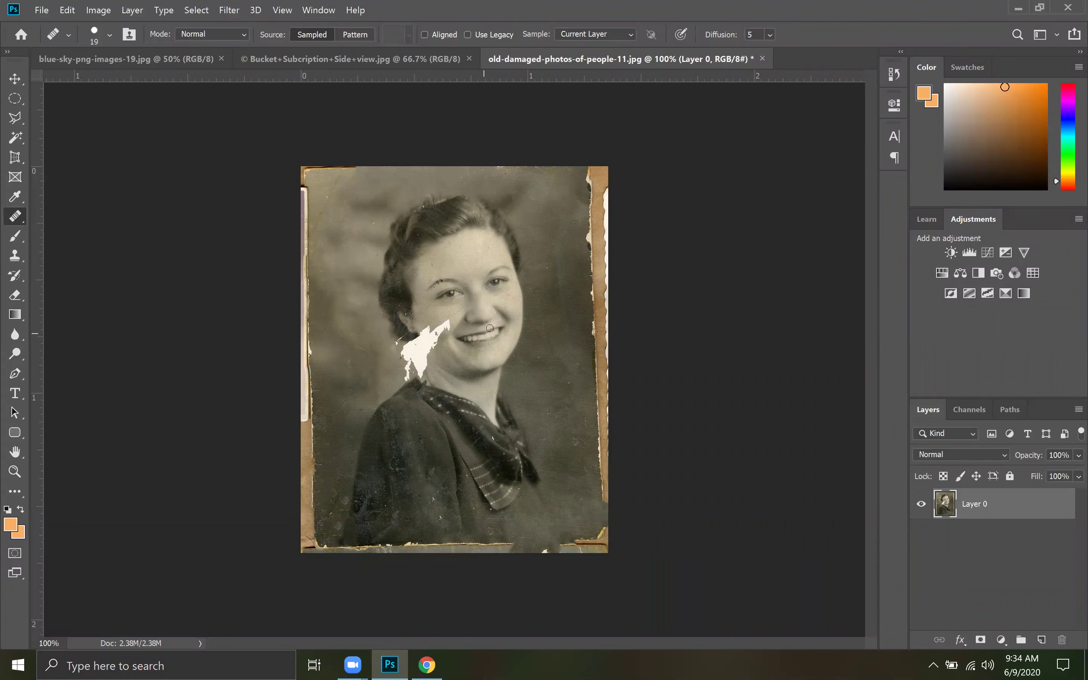
click(109, 34)
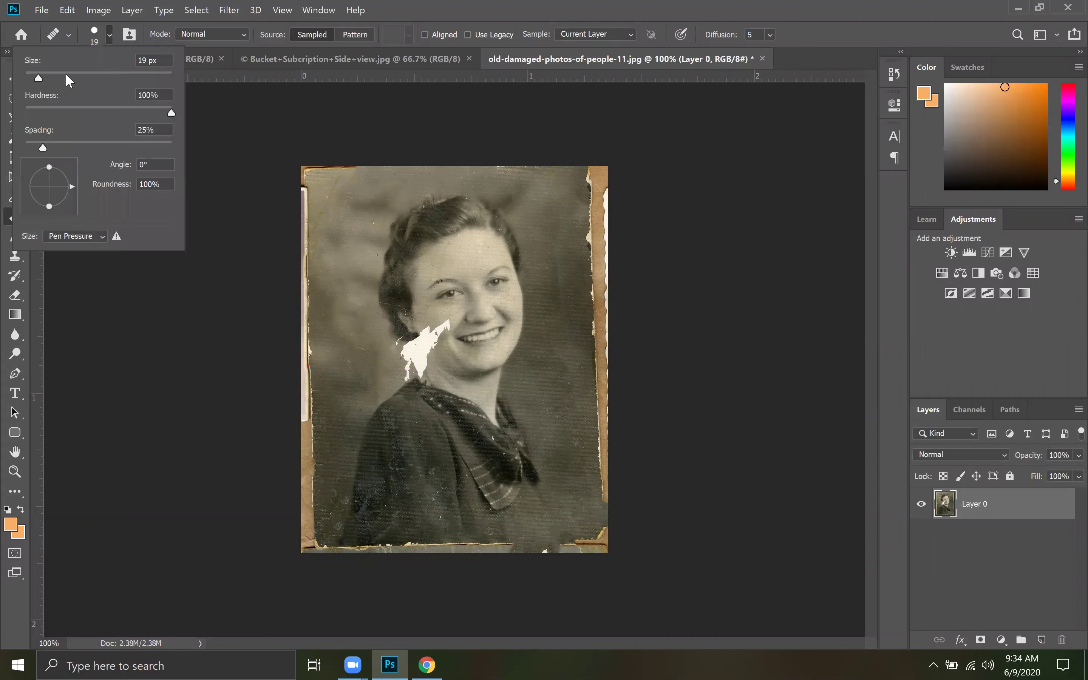
text(58)
key(Return)
text(175)
key(Return)
key(bracketleft)
key(bracketleft)
key(bracketleft)
key(bracketleft)
key(bracketleft)
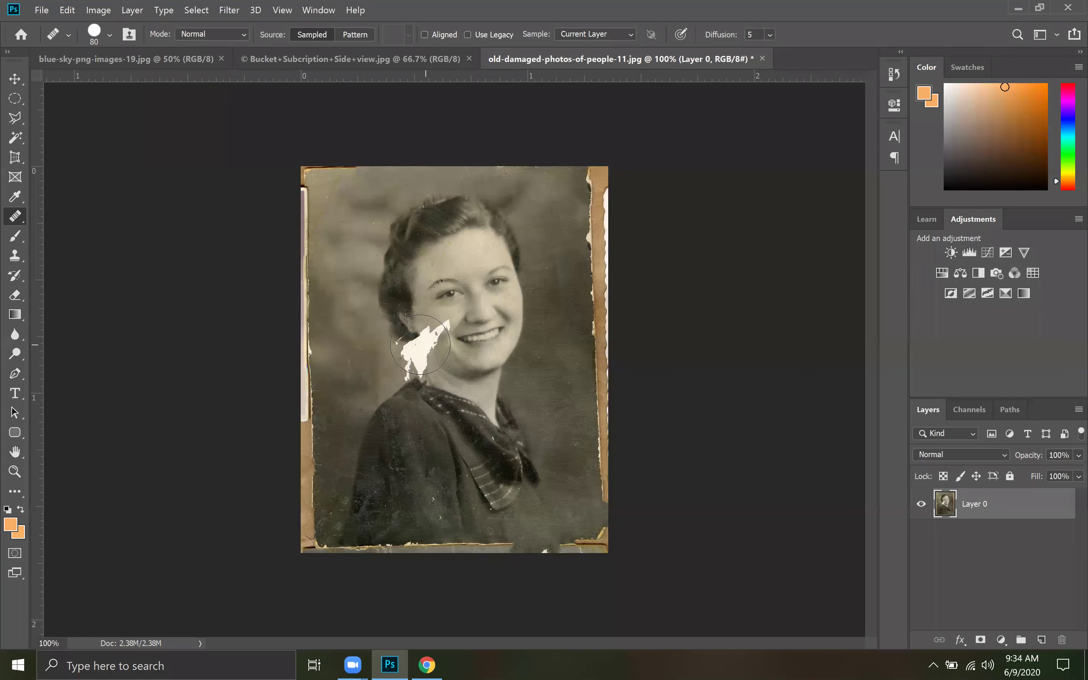
Sample clean skin beside the white cheek tear as the healing source and reduce the brush to 45 px
key(ctrl+plus)
key(bracketleft)
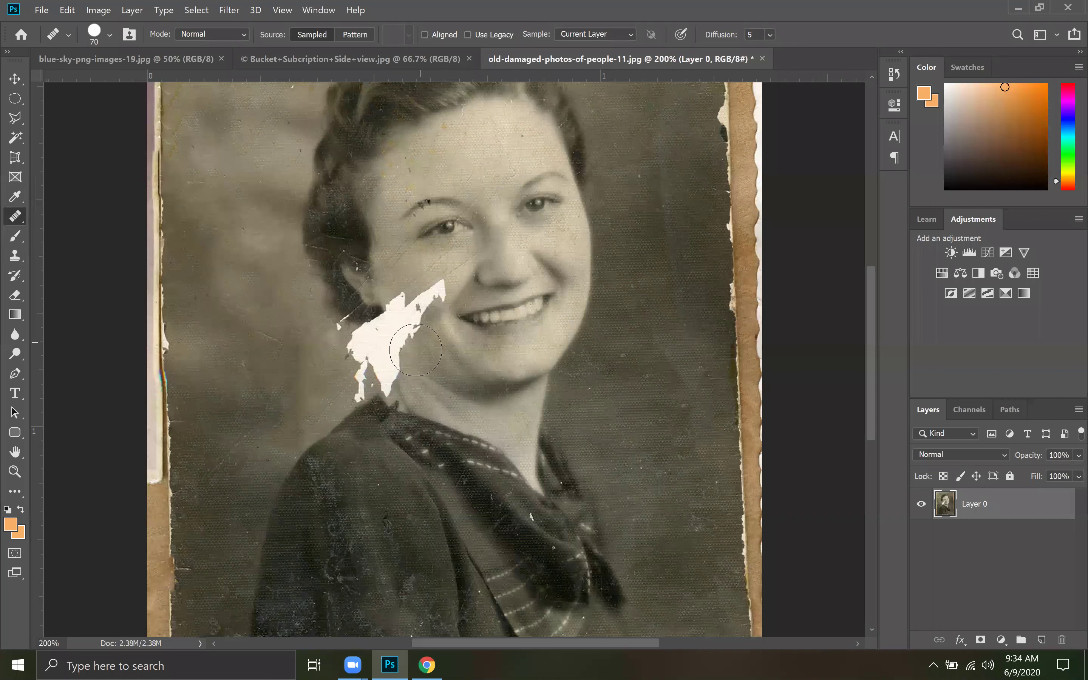
key(alt)
alt+click(442, 355)
key(bracketleft)
key(bracketleft)
key(bracketleft)
key(bracketleft)
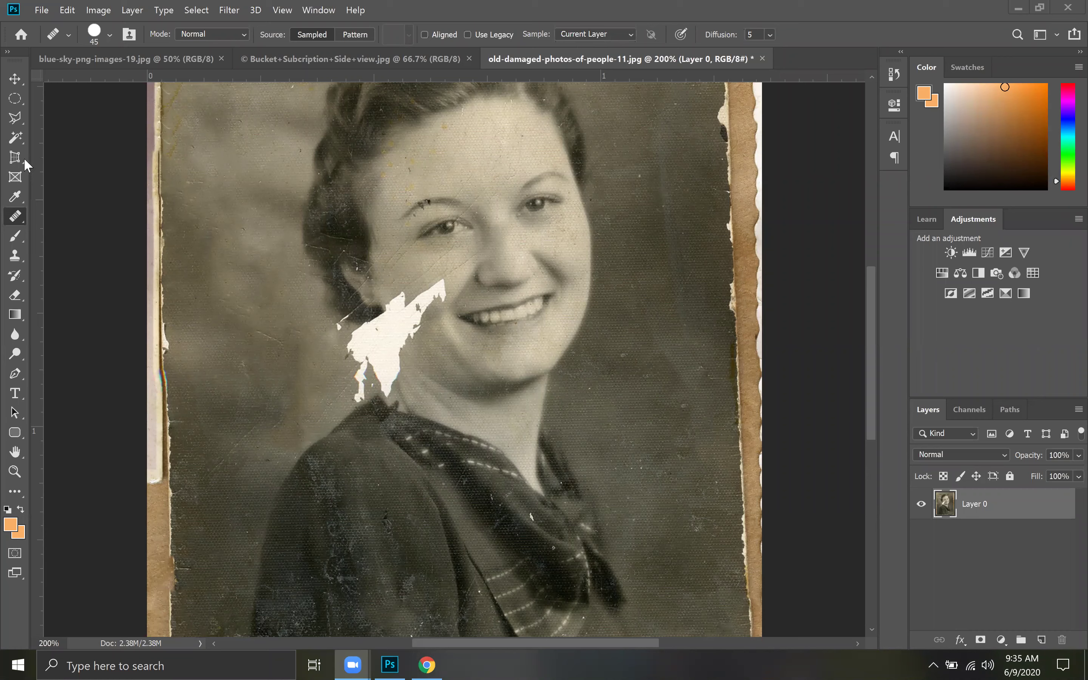
click(18, 217)
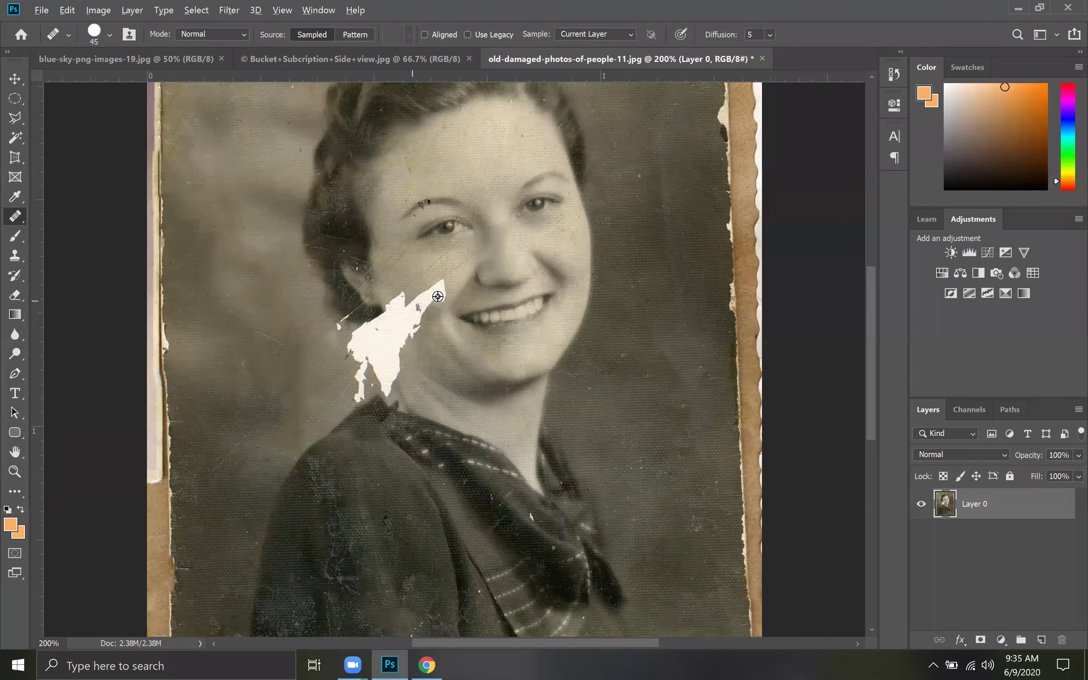
In the flower bucket image, enlarge the Healing Brush to 200 px and sample the orange flower at the bouquet's upper left
click(168, 55)
click(310, 59)
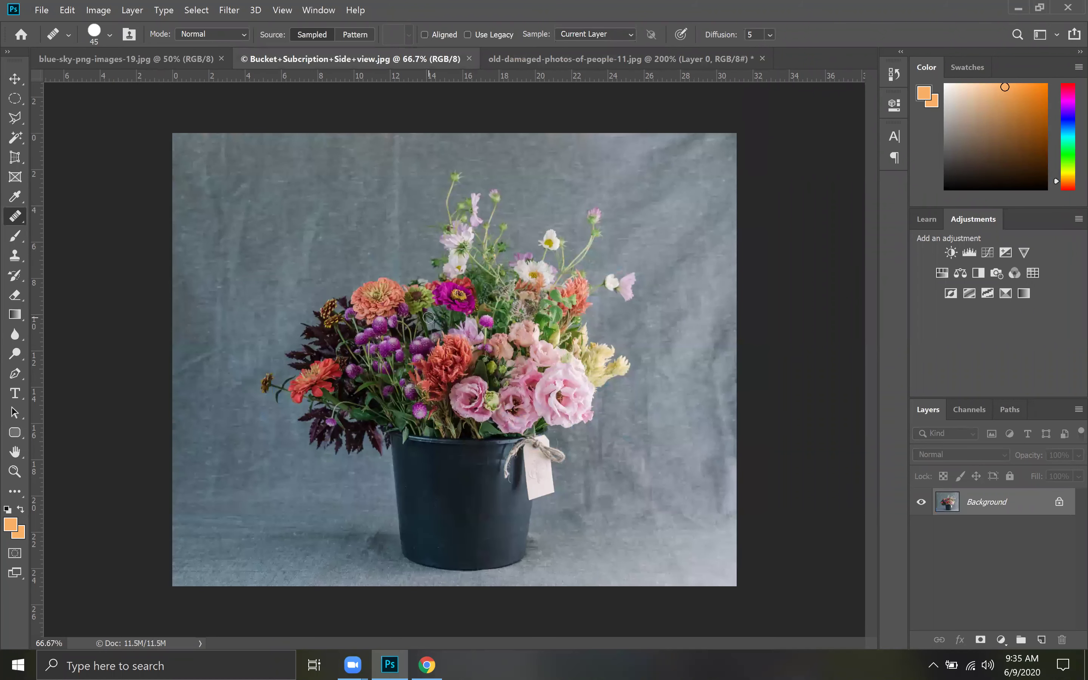
key(bracketright)
key(bracketright)
key(bracketright)
key(bracketright)
key(bracketright)
key(bracketright)
key(bracketright)
key(bracketright)
key(bracketright)
key(bracketright)
key(bracketright)
key(bracketleft)
key(alt)
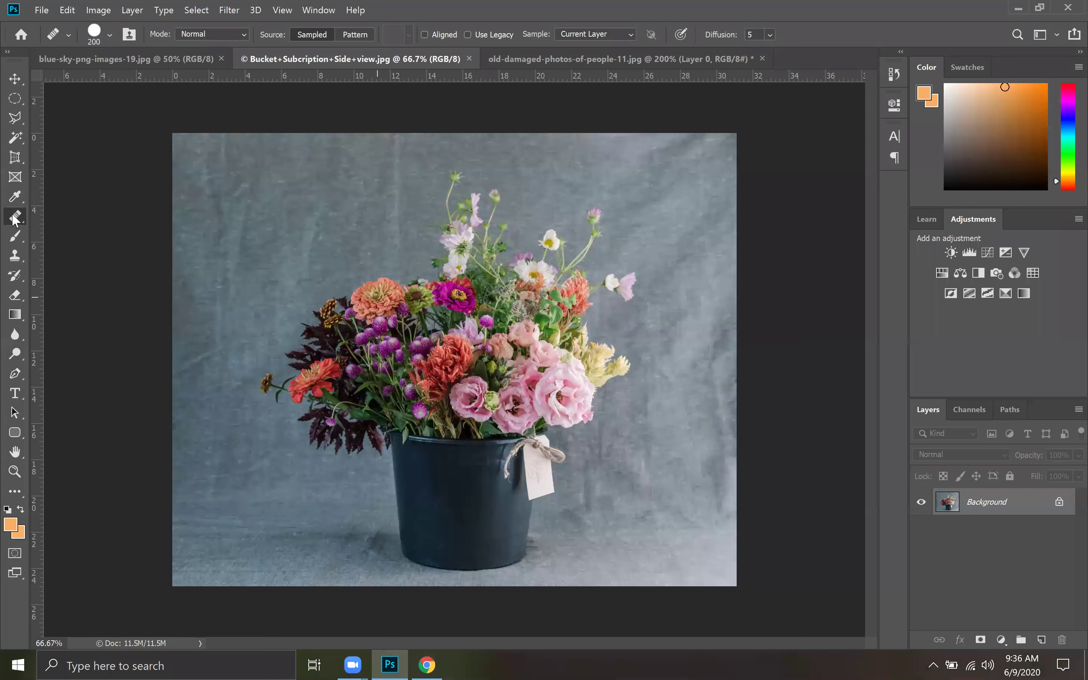
alt+click(375, 295)
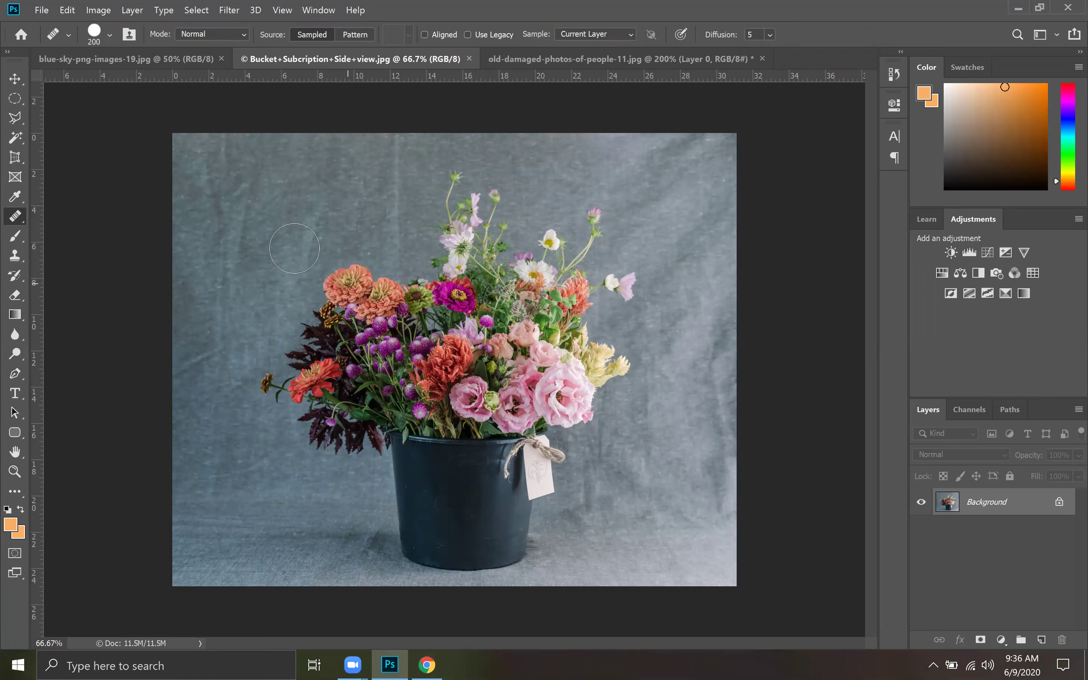
Paint a copy of the sampled orange flower onto the upper left backdrop, undoing the first placement and repainting it slightly higher
click(261, 219)
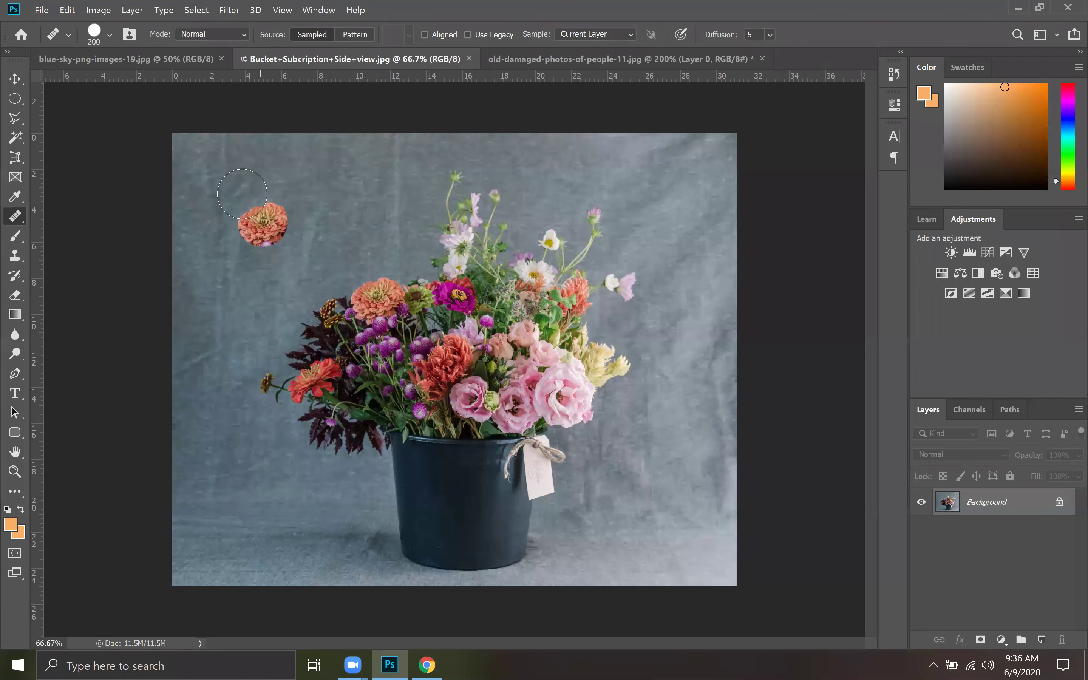
key(ctrl+z)
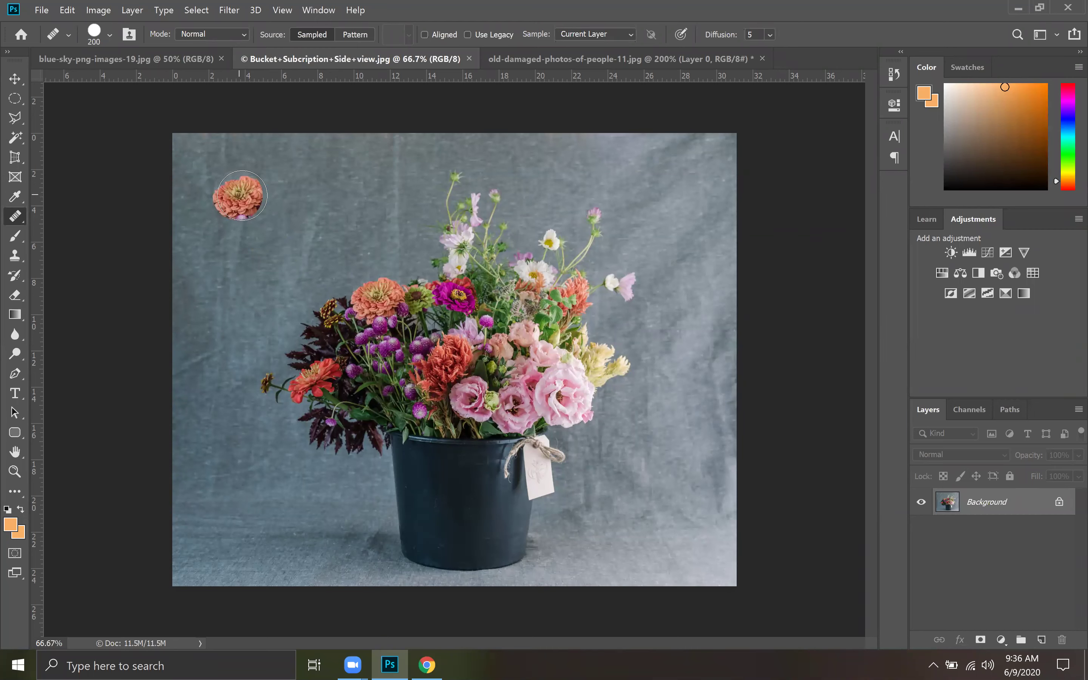
click(242, 201)
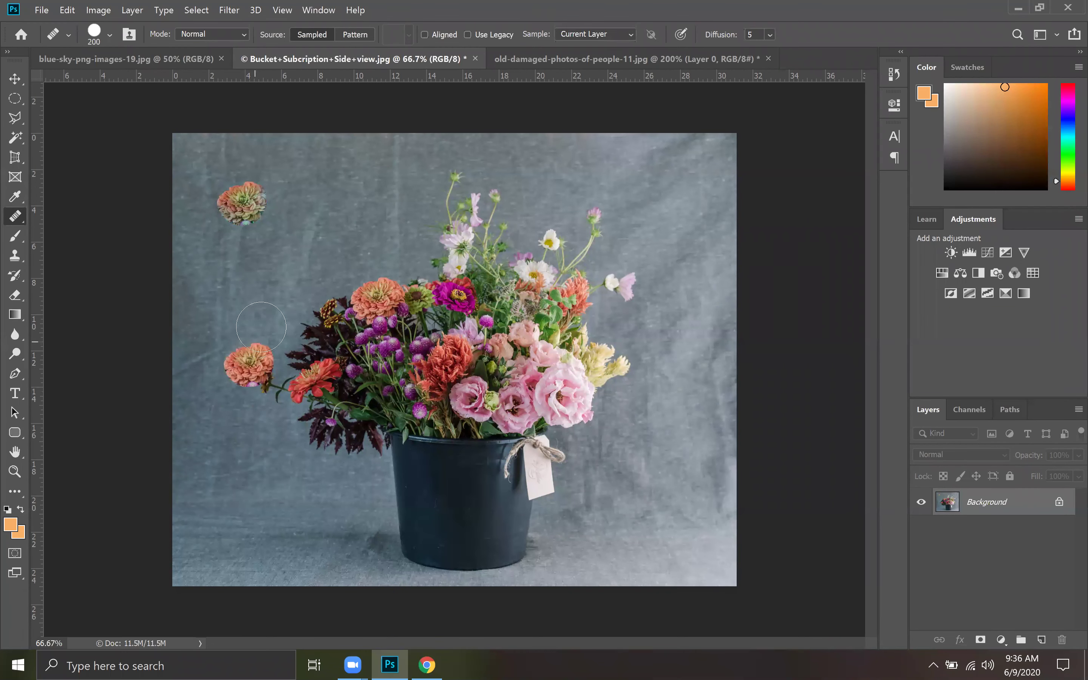
Switch to the old damaged portrait and try painting a copy of the sampled orange flower onto its backdrop beside the shoulder
click(314, 380)
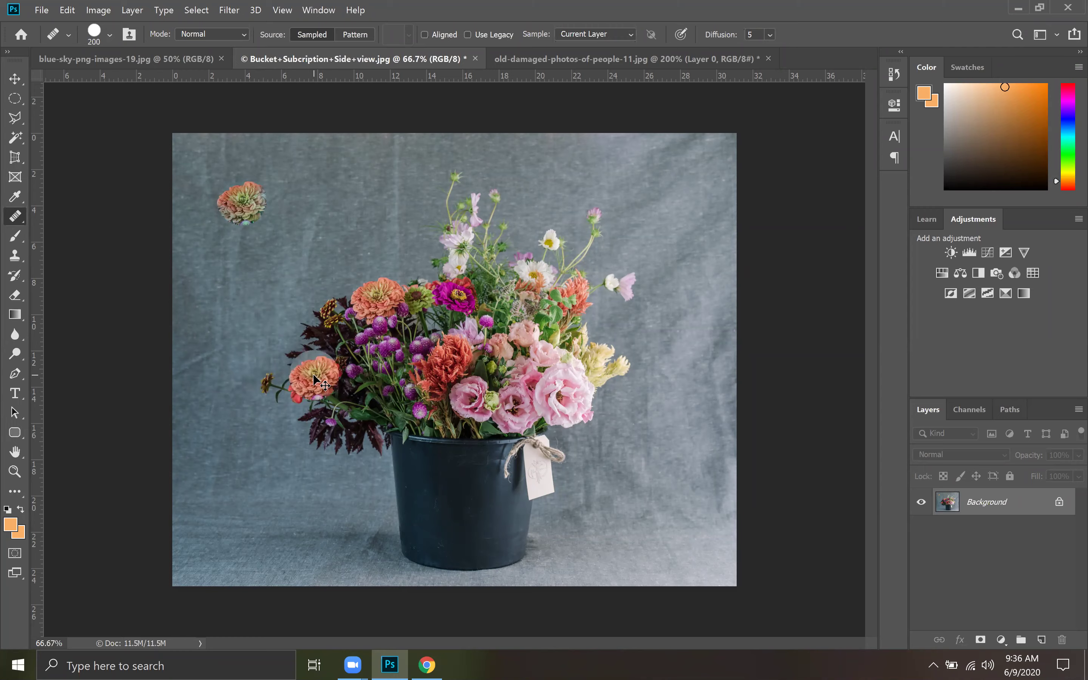
key(ctrl+plus)
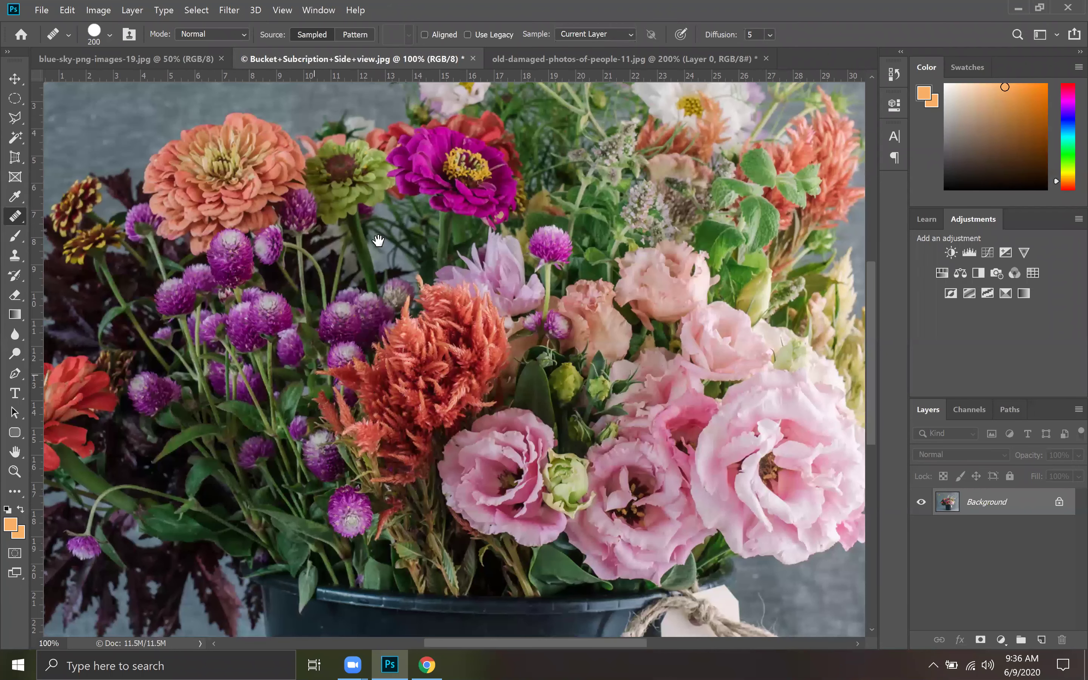
key(ctrl+plus)
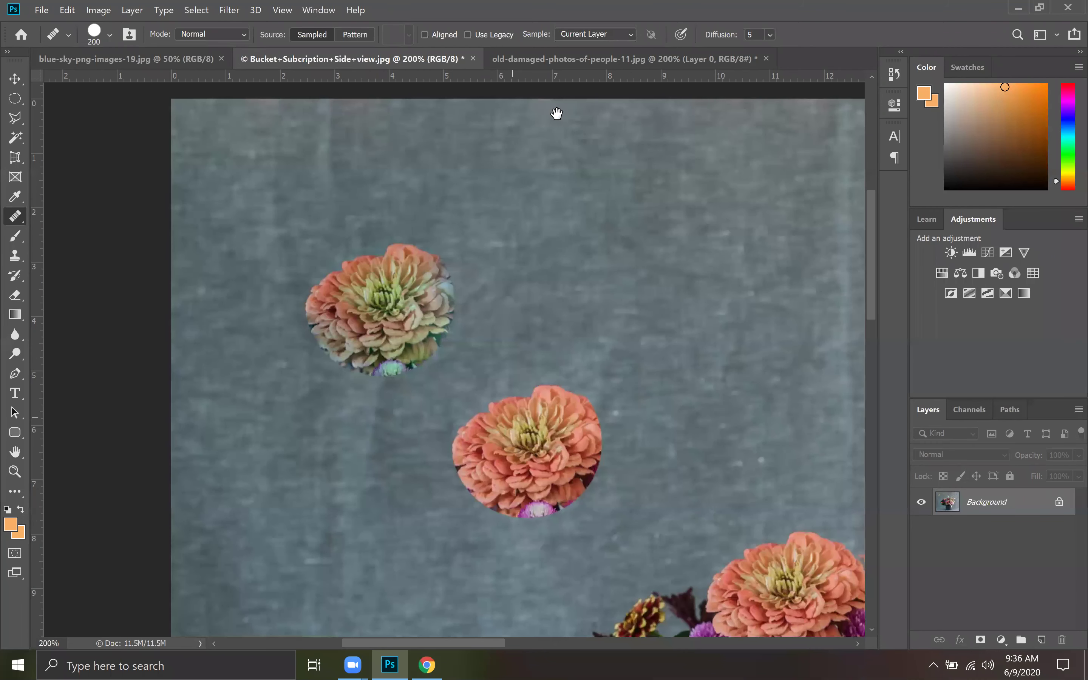
click(565, 59)
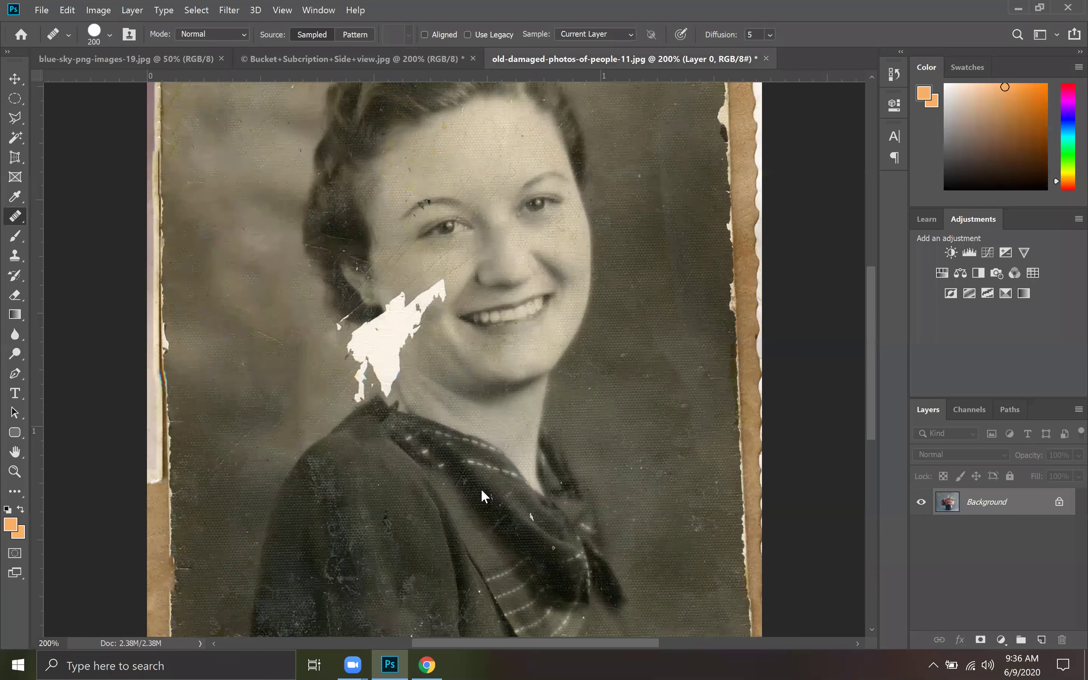
click(241, 495)
click(248, 353)
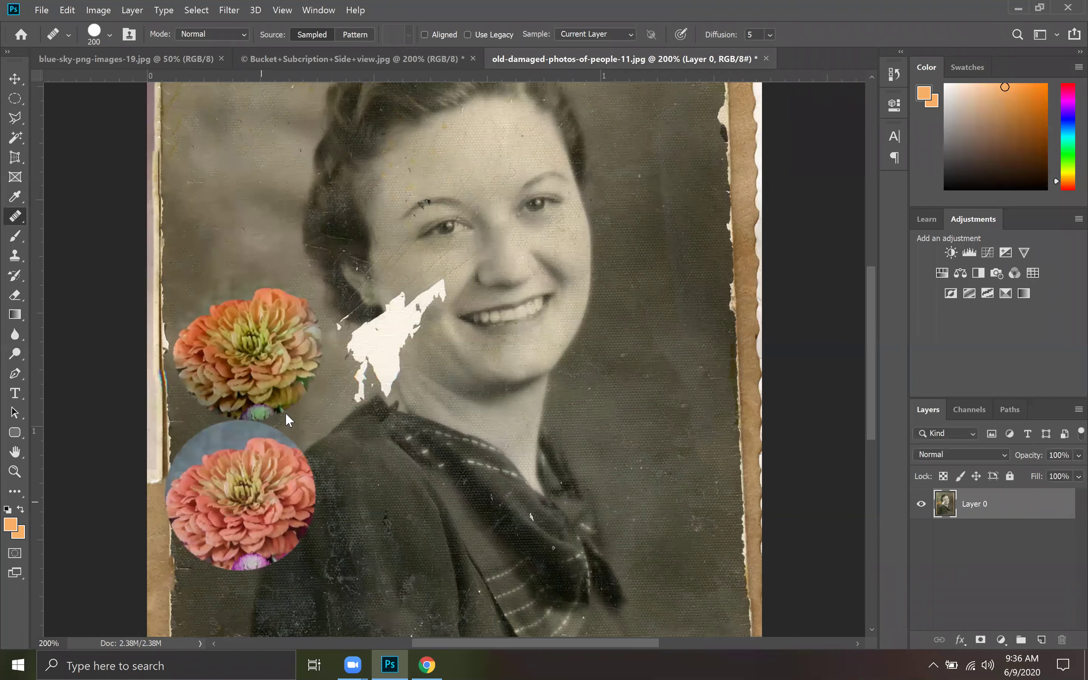
click(261, 359)
click(293, 443)
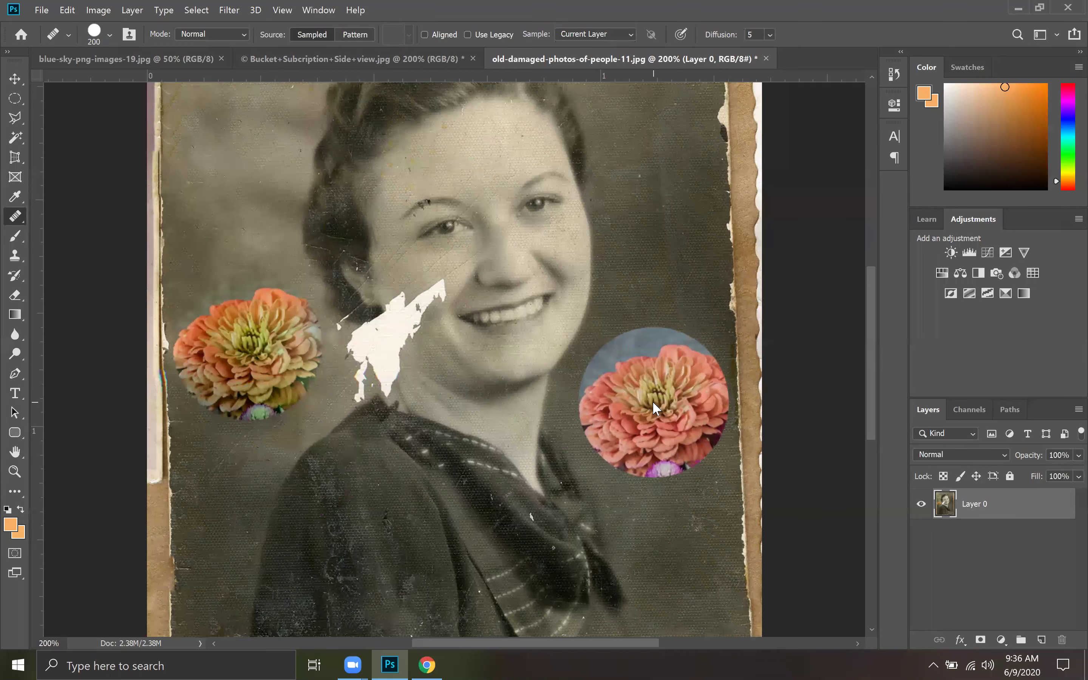
Switch to the blue sky image and try painting a copy of the sampled orange flower in the upper sky
click(476, 62)
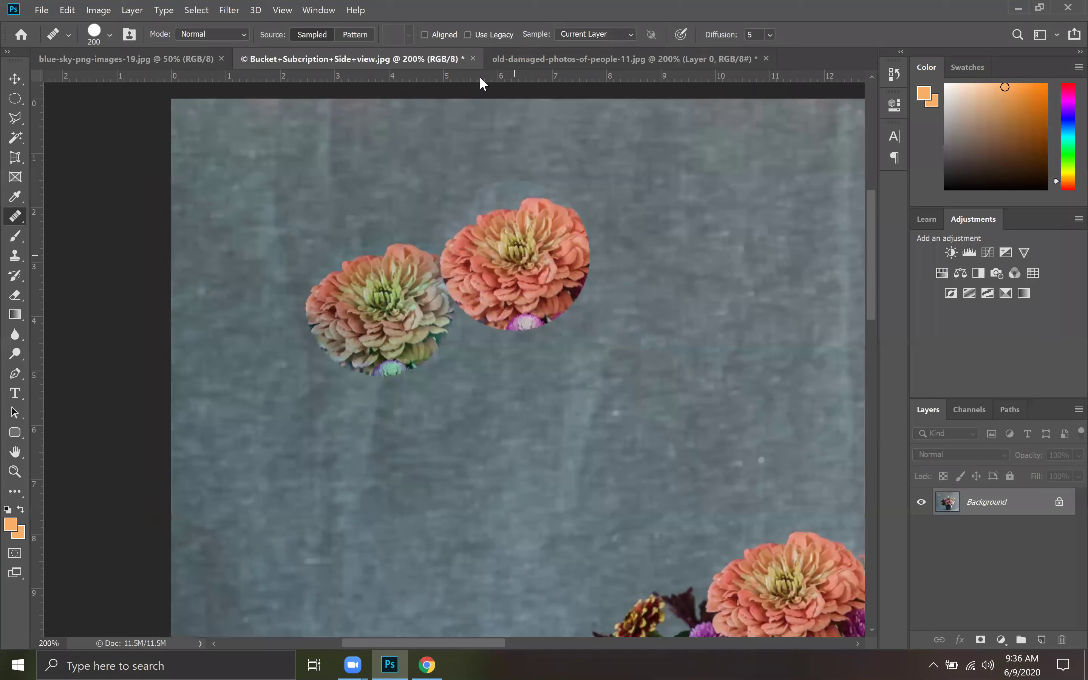
click(498, 66)
click(165, 57)
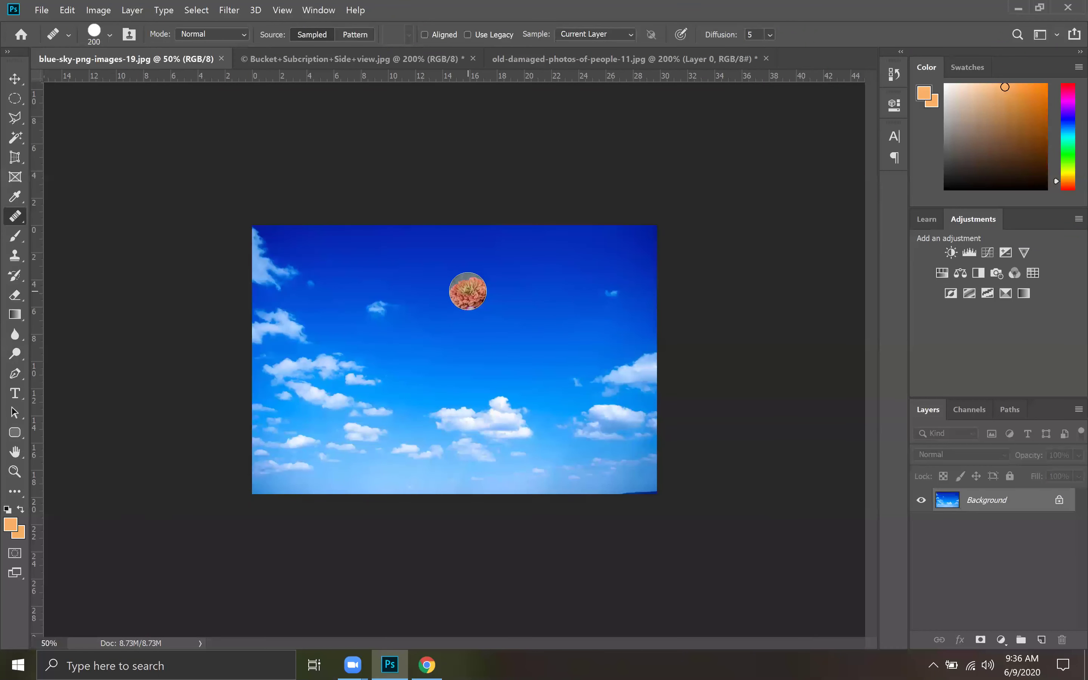
click(467, 291)
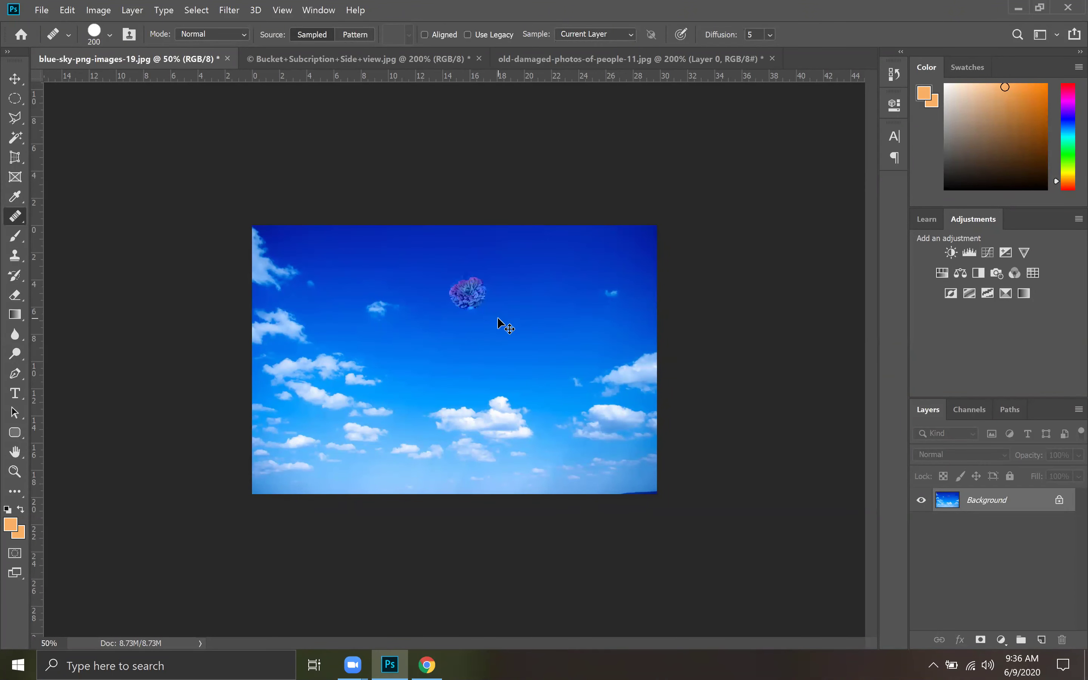
Return to the flower bucket image after checking the portrait, and undo the last flower edit there
click(333, 61)
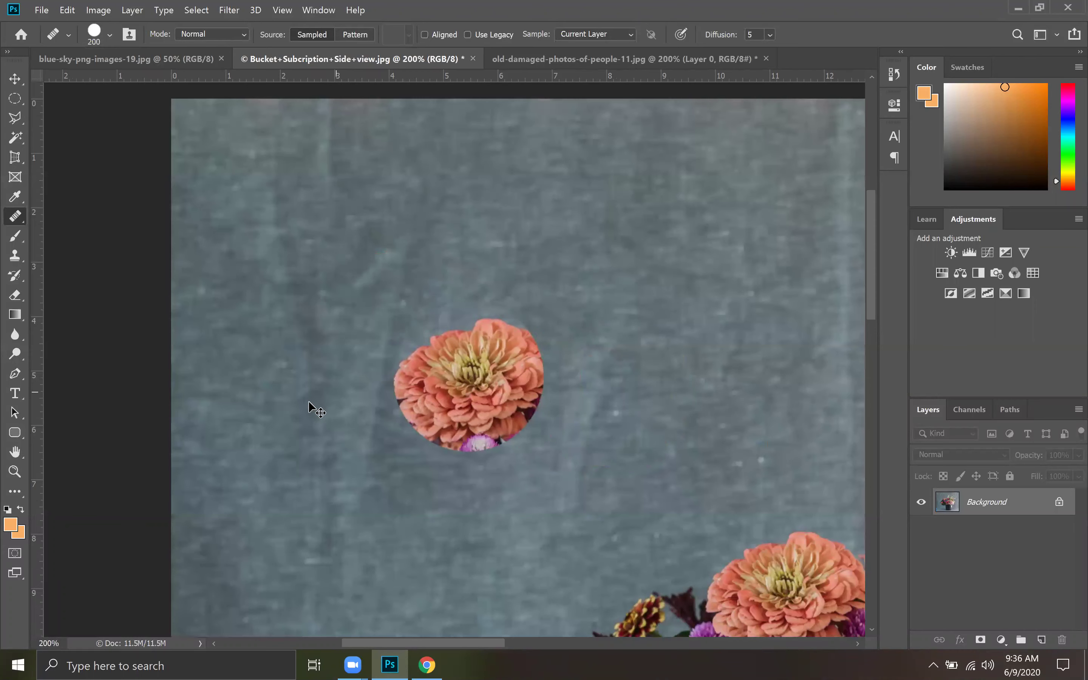
click(551, 56)
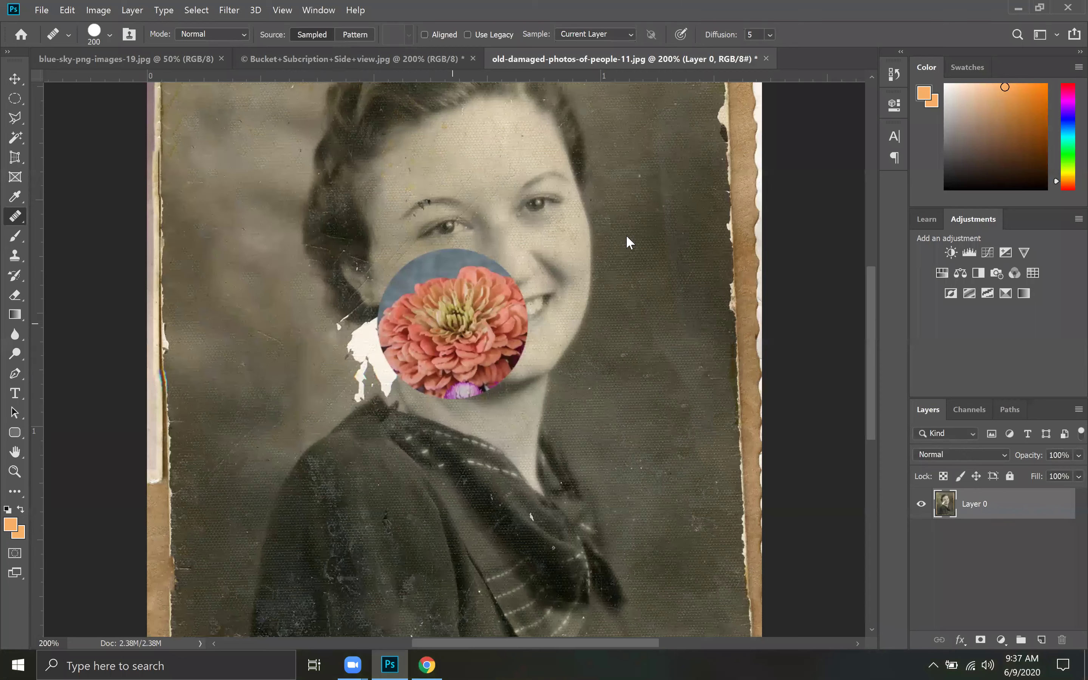
key(ctrl+shift+Tab)
key(ctrl+minus)
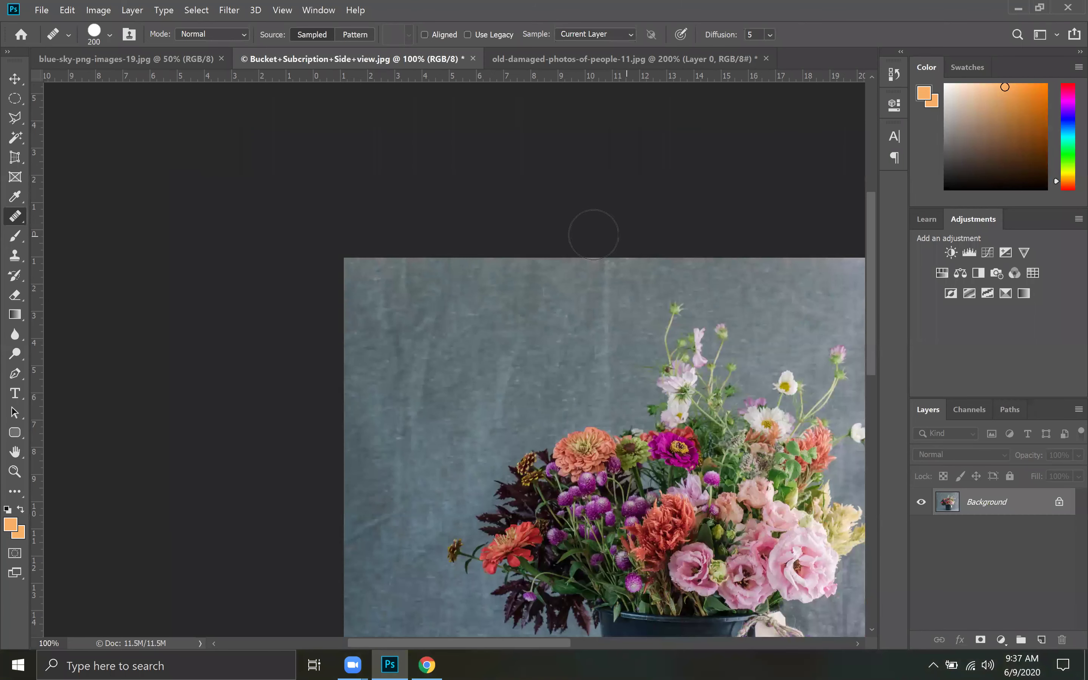
key(ctrl+minus)
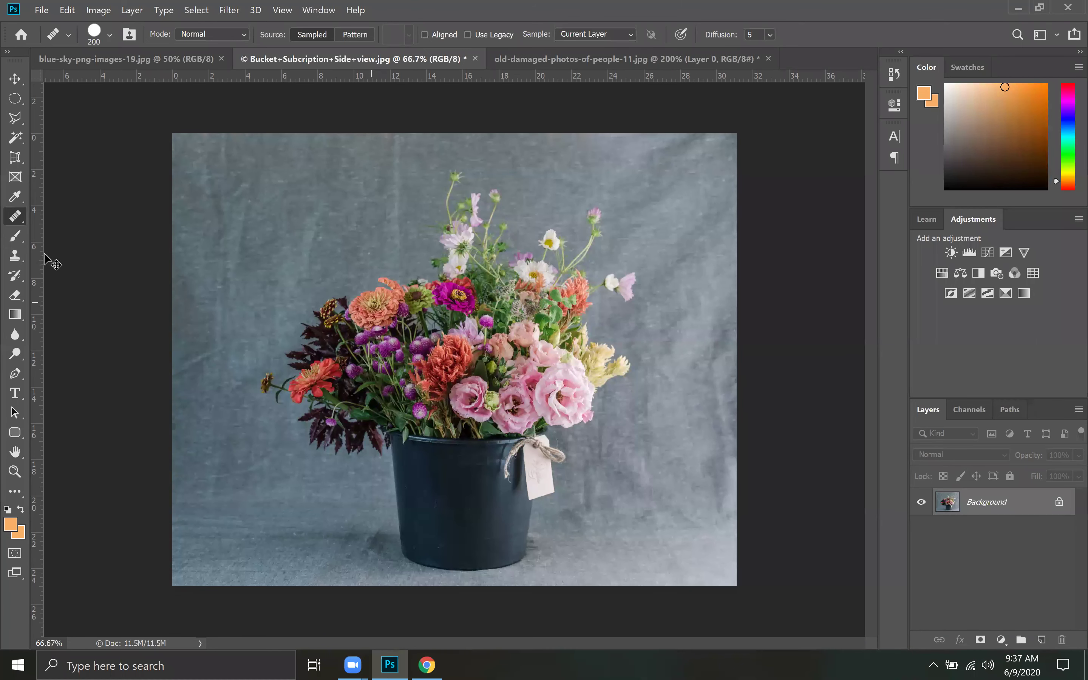
key(ctrl+z)
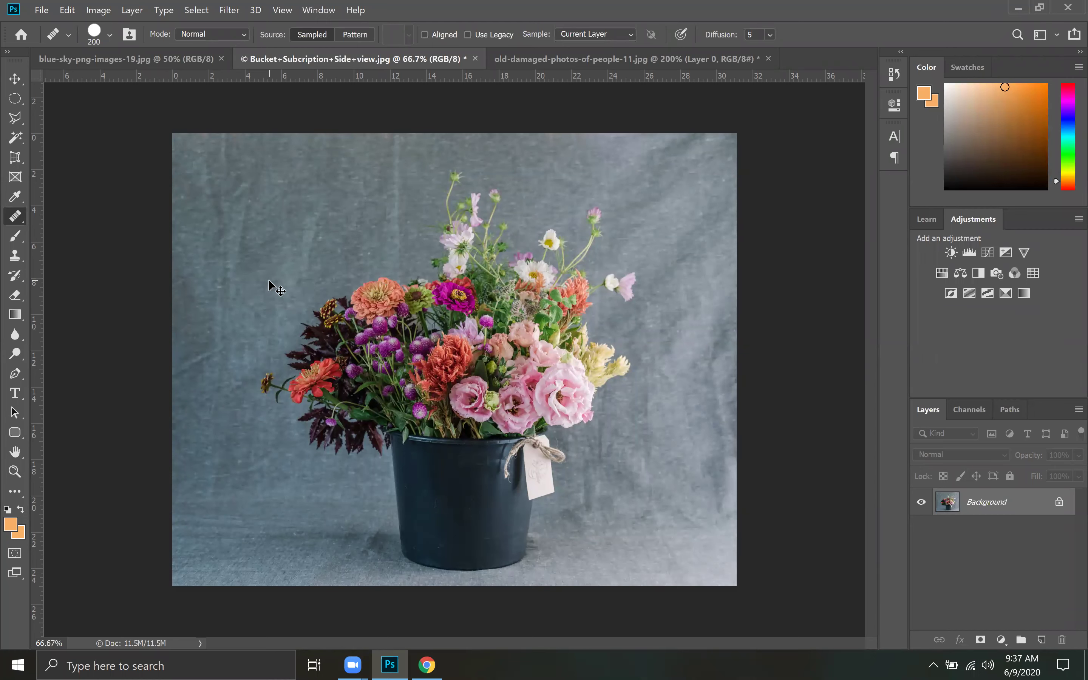
Resample the orange flower at the bouquet's upper left and try positioning its copy over the pink blooms
click(84, 225)
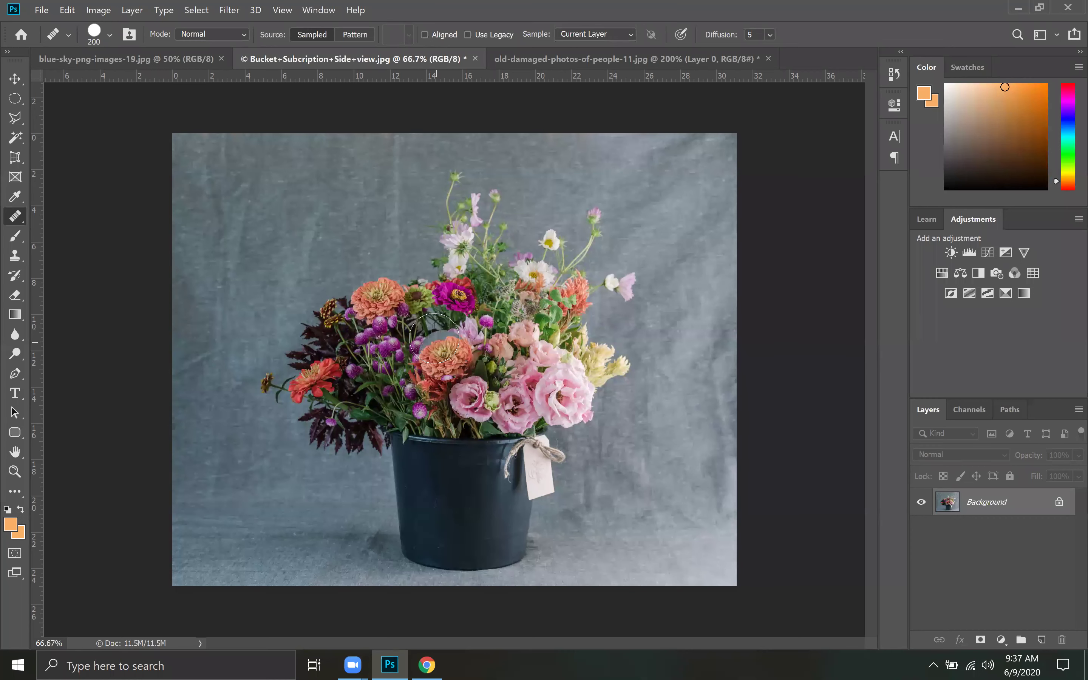
alt+click(380, 306)
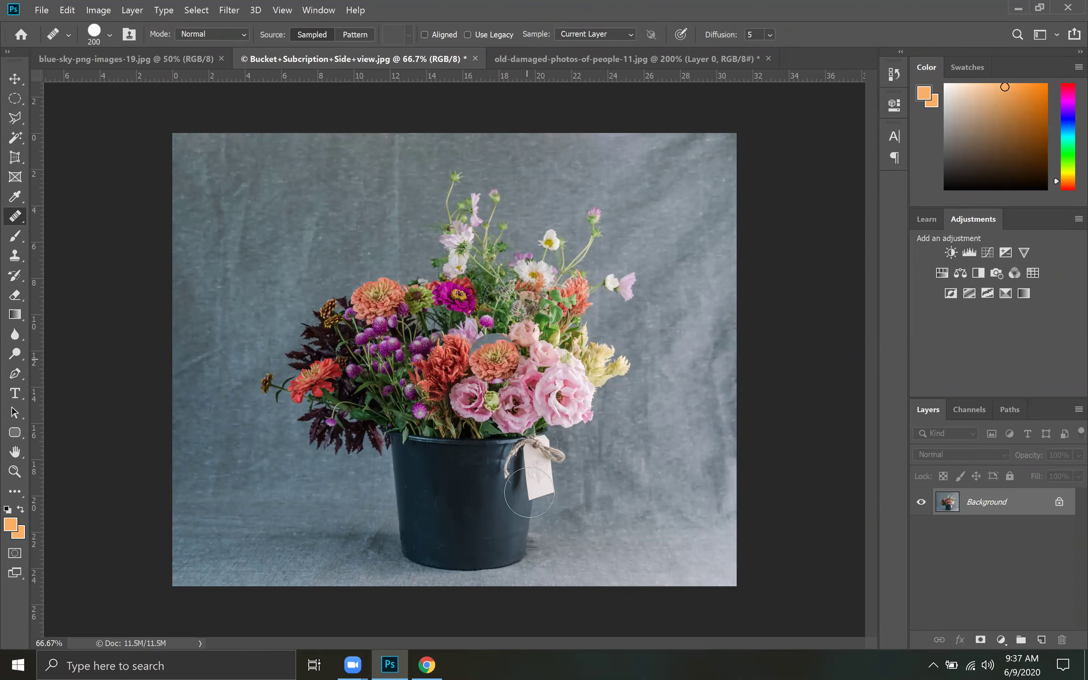
drag(580, 411, 570, 399)
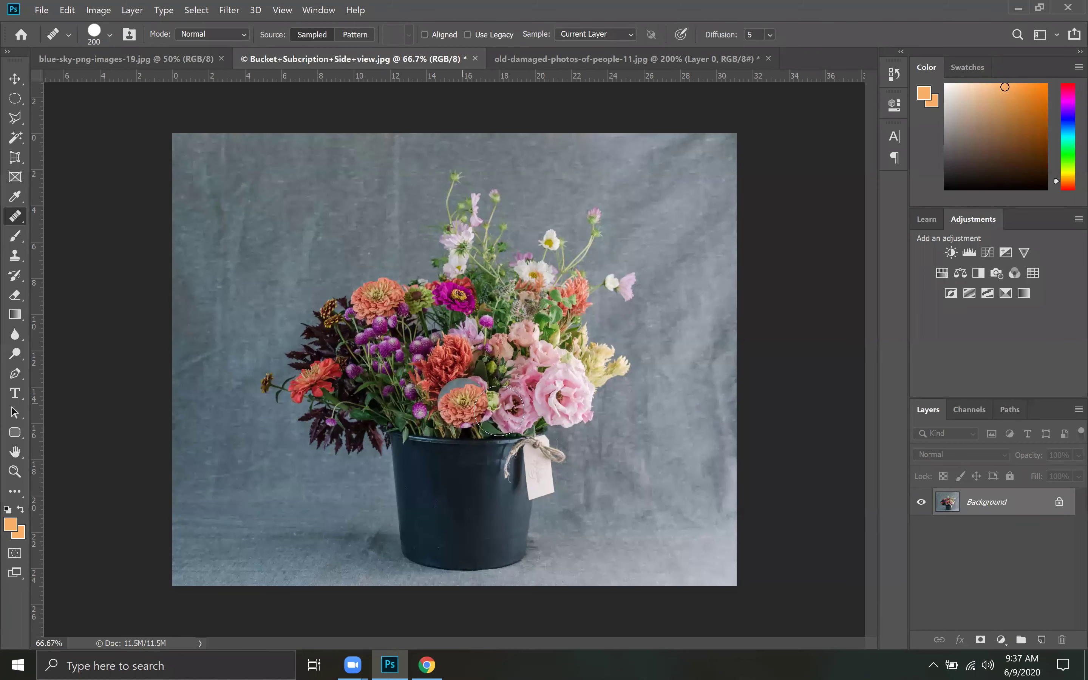
click(523, 447)
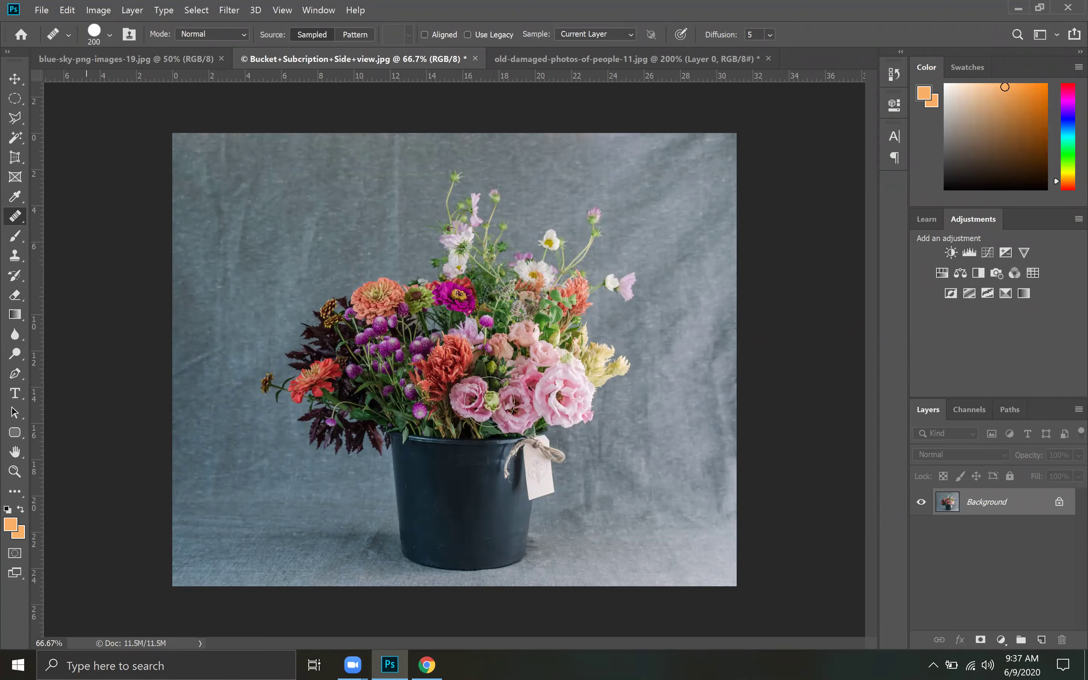
Enlarge the Healing Brush to 300 px and try covering the large pink flower with sampled backdrop, undoing the attempt
key(alt)
alt+click(567, 399)
key(alt)
click(688, 387)
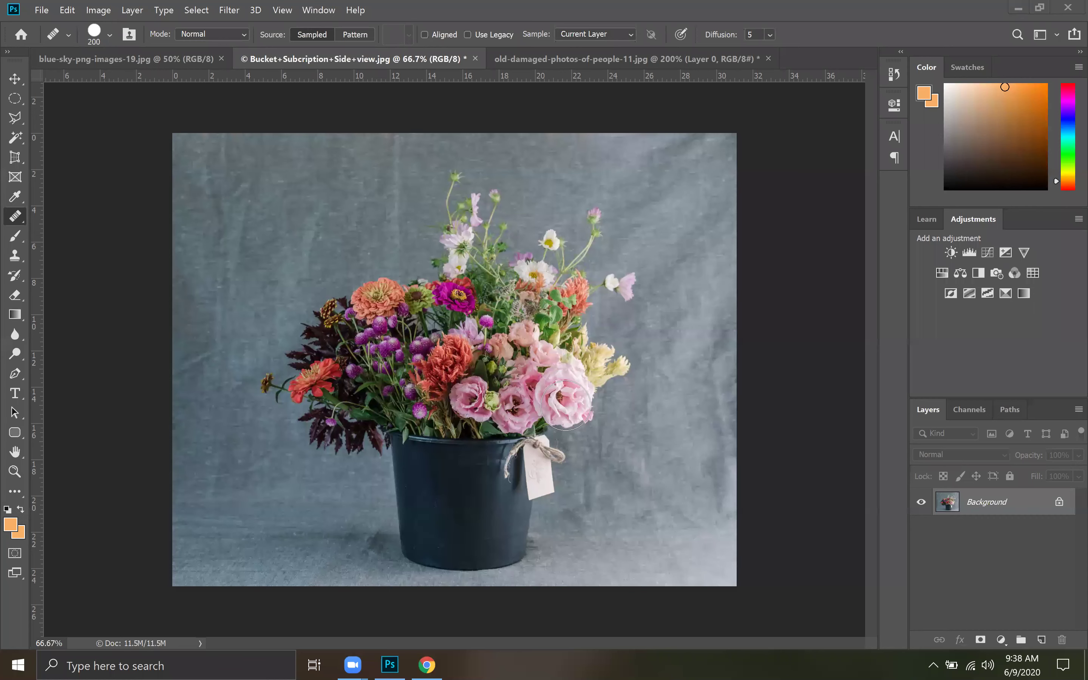
click(568, 399)
key(bracketright)
key(bracketright)
click(570, 401)
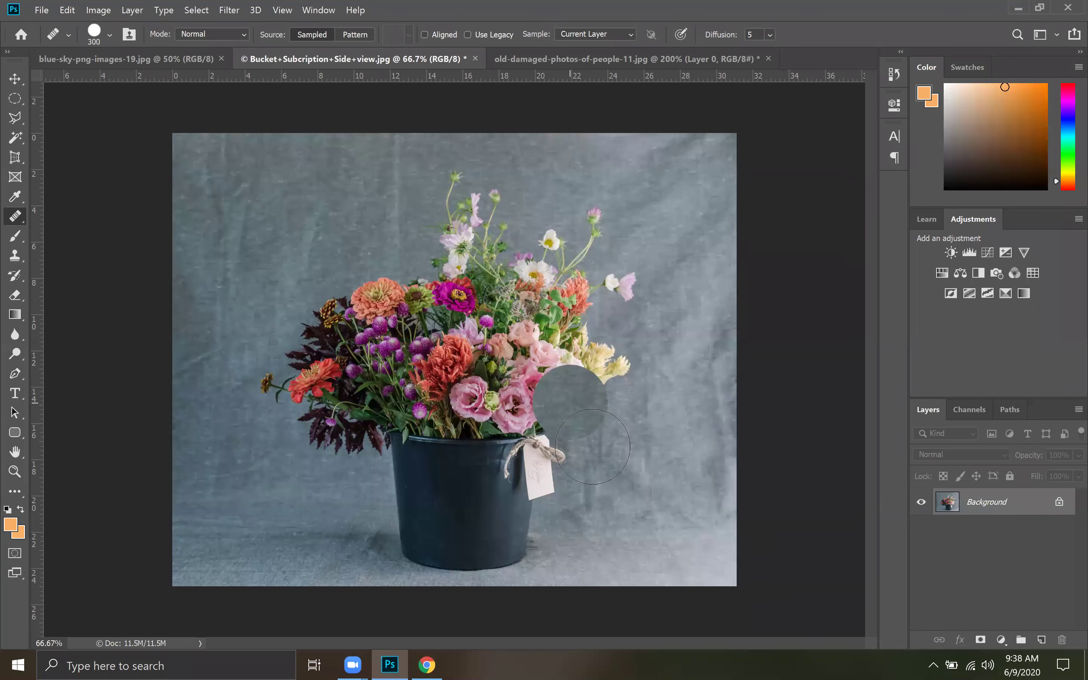
click(568, 395)
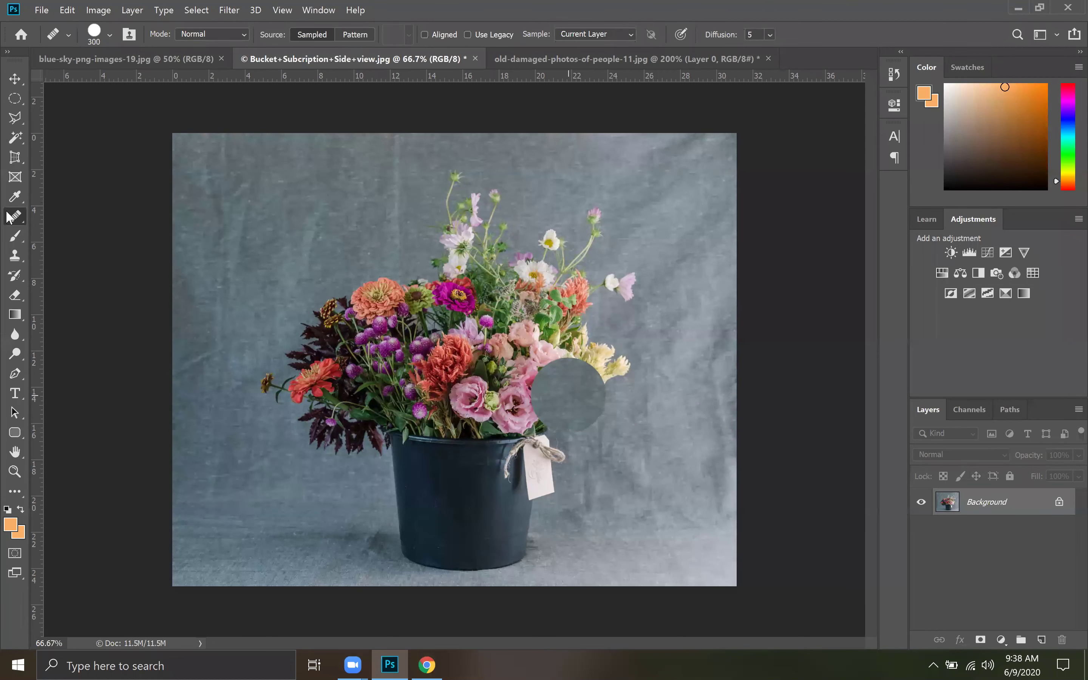
key(ctrl+z)
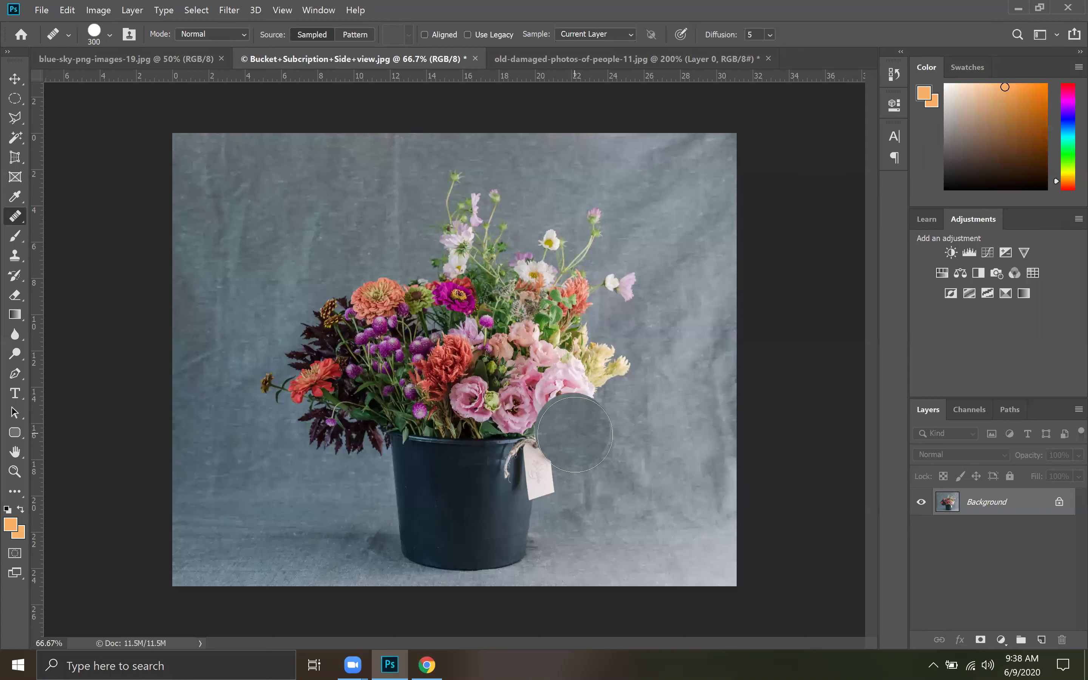
Sample the large pink flower and paint copies in all four corners of the backdrop, undoing the first upper left placement
alt+click(589, 442)
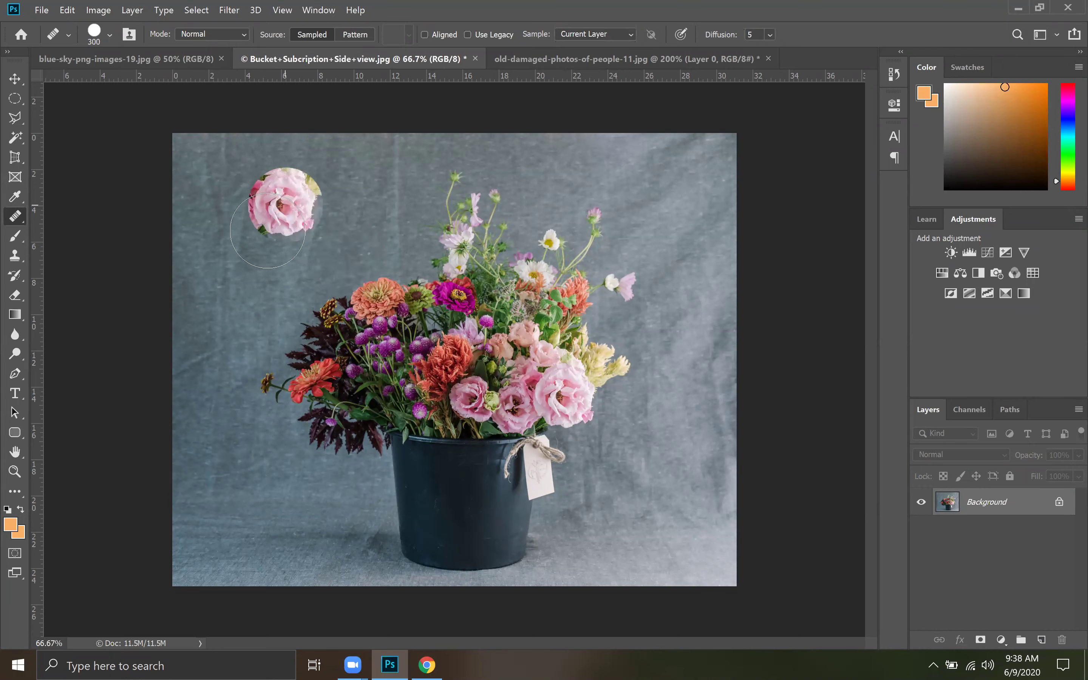
click(257, 223)
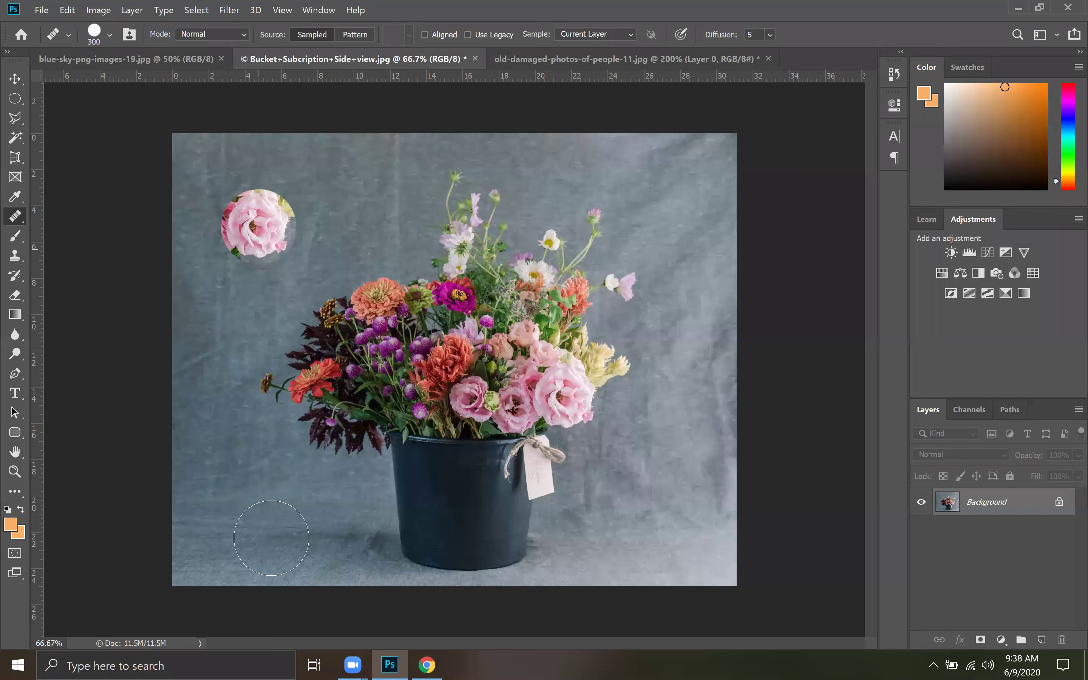
key(ctrl+z)
click(270, 534)
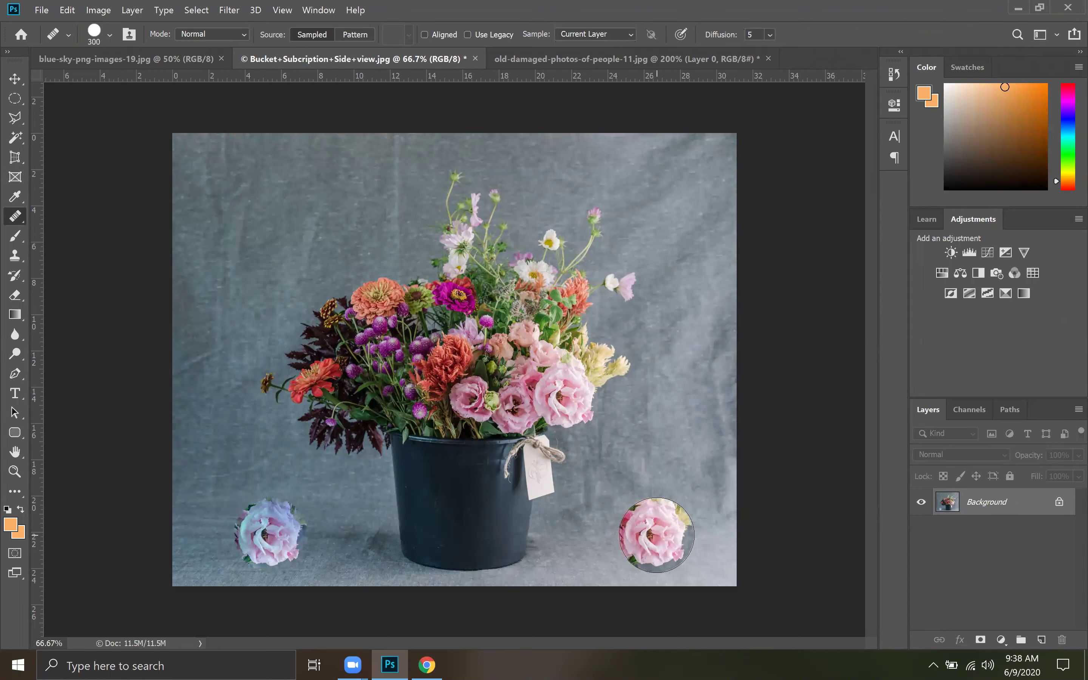
click(657, 535)
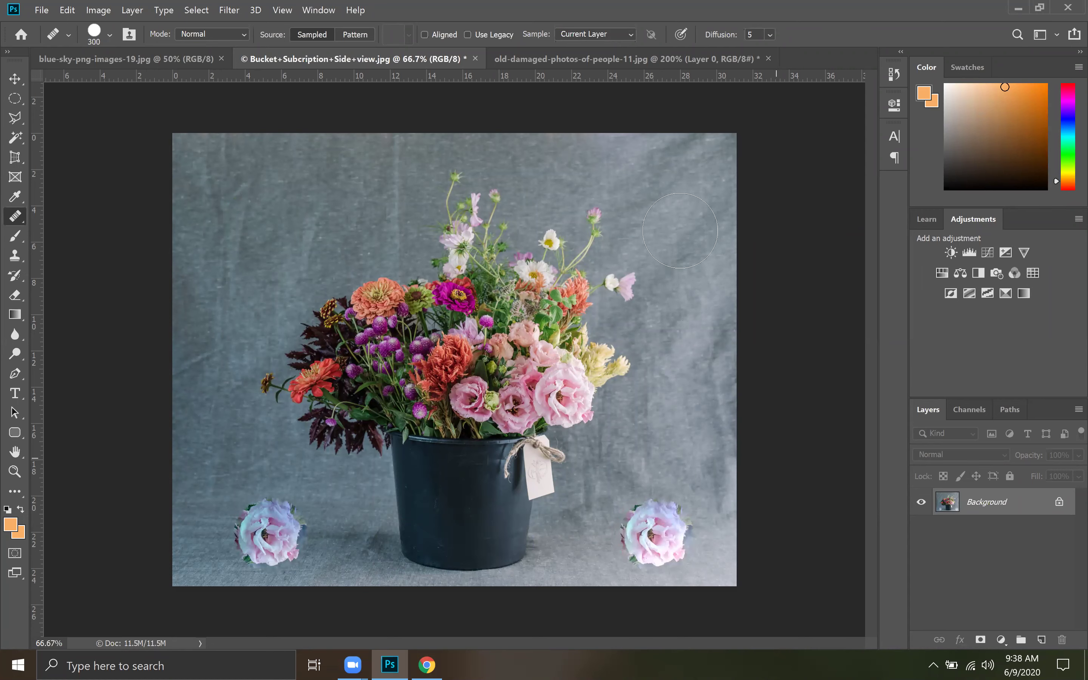
click(683, 188)
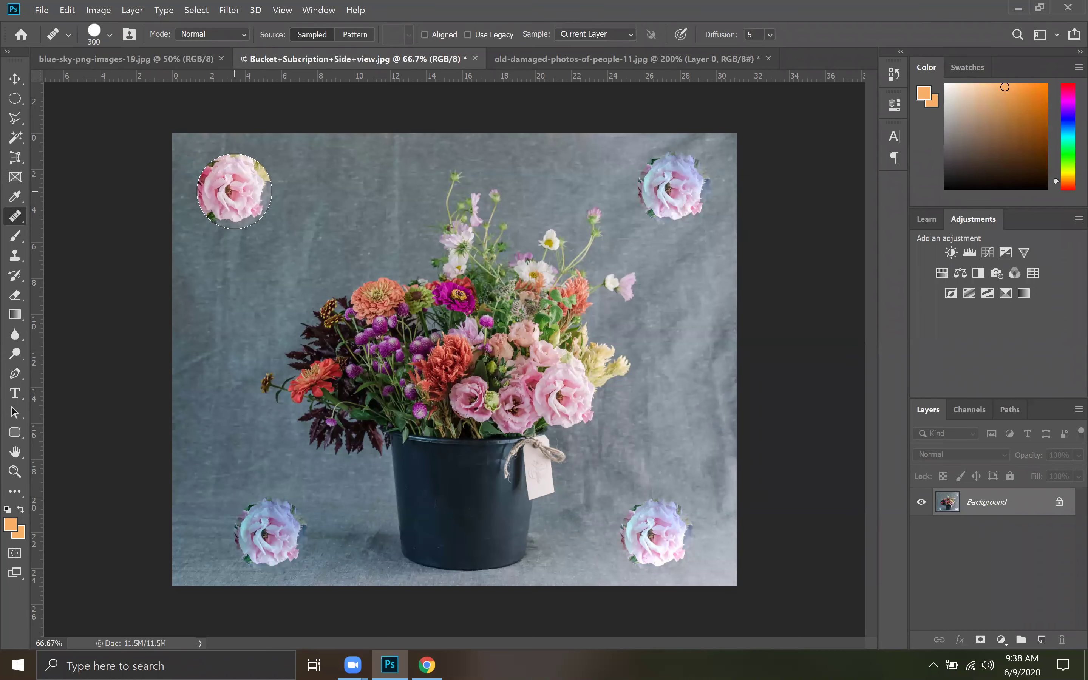
click(232, 190)
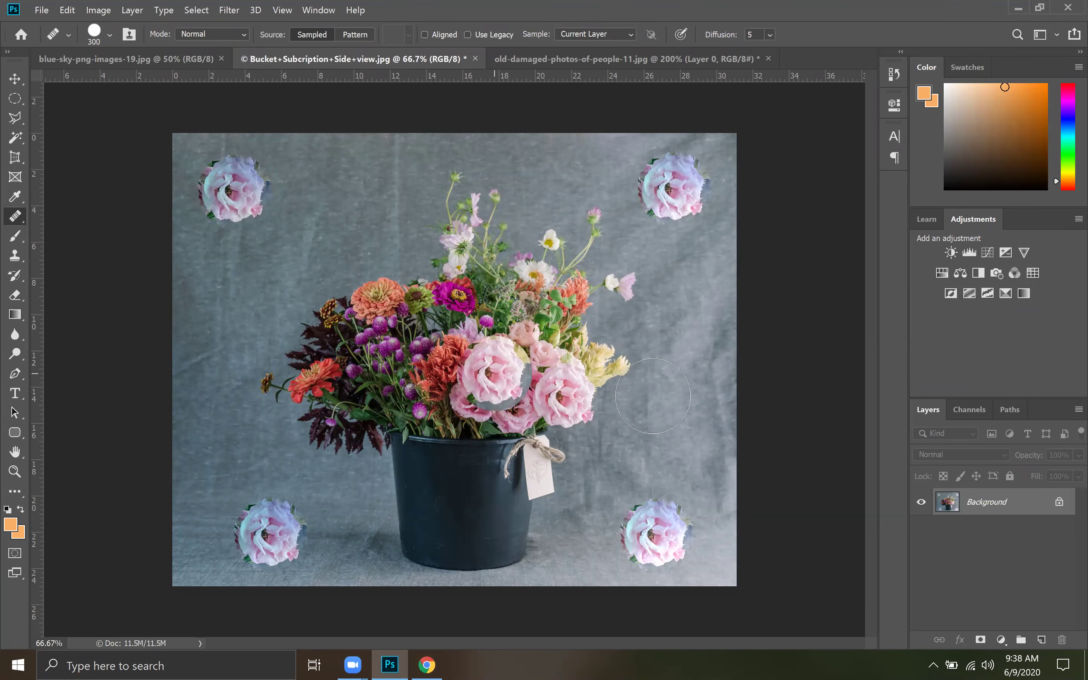
click(698, 553)
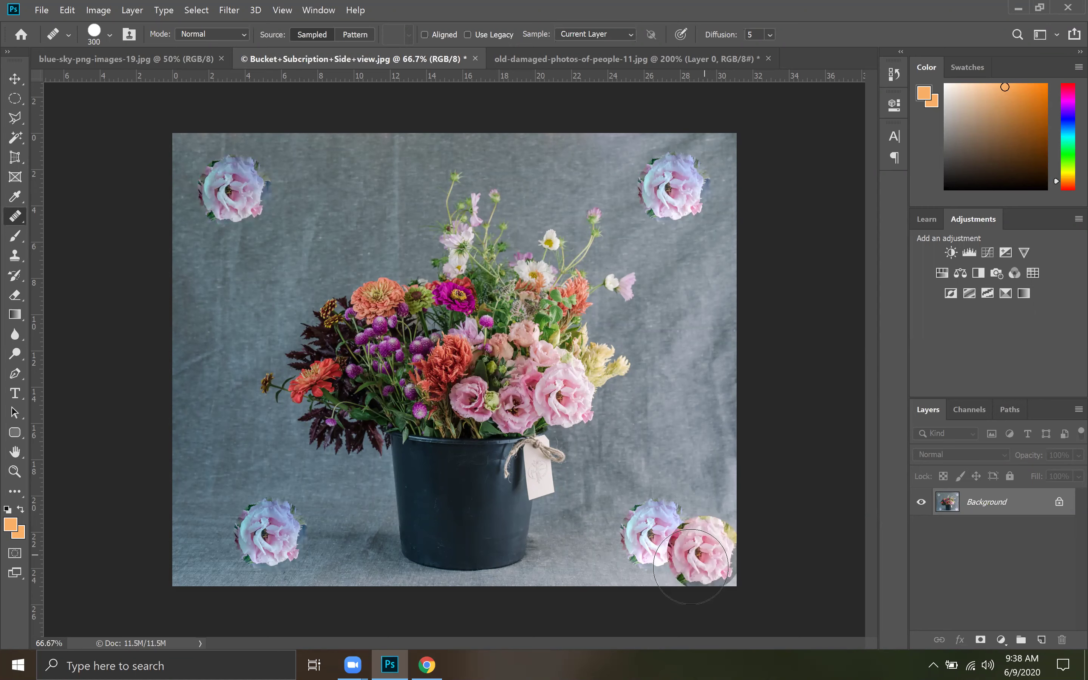
click(264, 527)
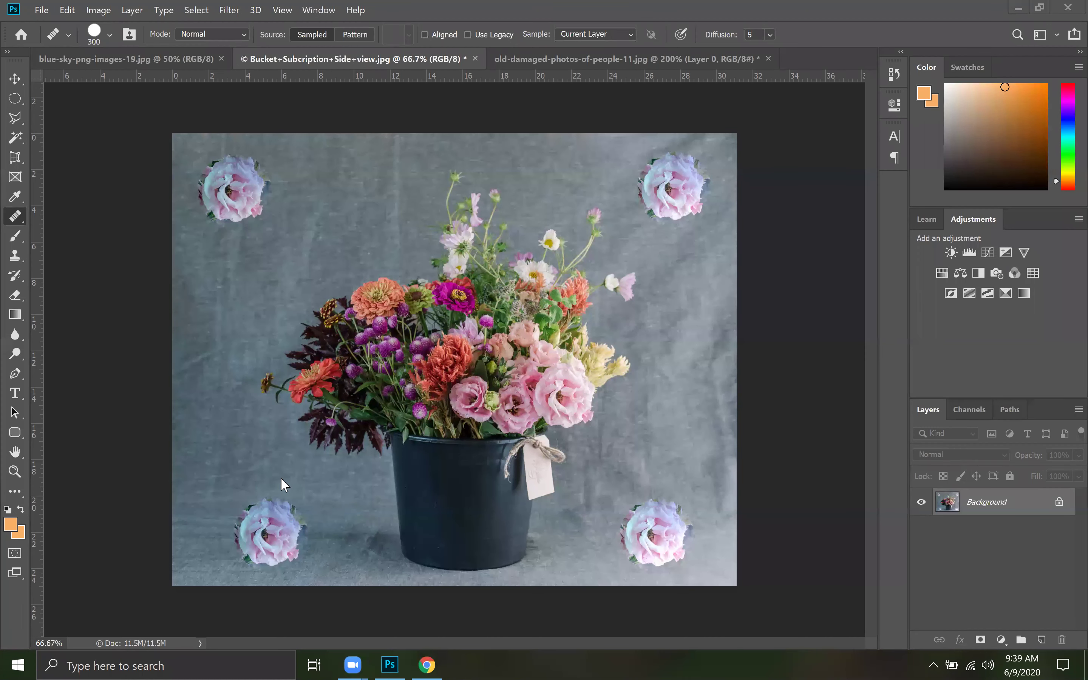
Switch to the old damaged portrait and reduce the Healing Brush to 50 px
click(537, 57)
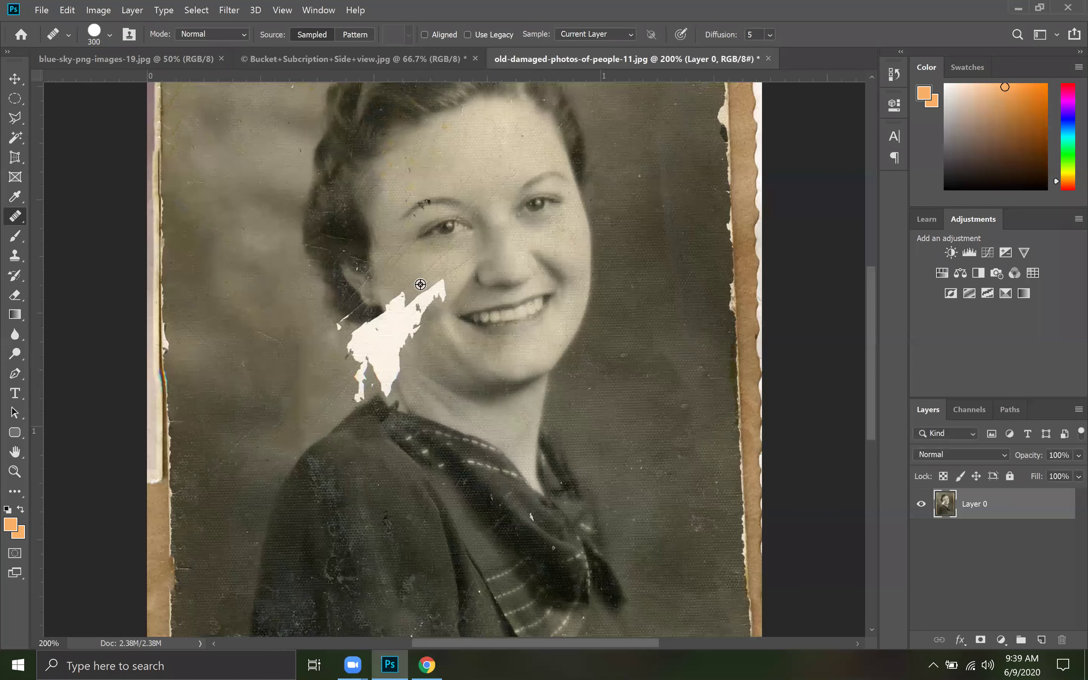
key(bracketleft)
key(bracketleft)
key(bracketleft)
key(bracketleft)
key(bracketleft)
key(bracketleft)
key(bracketleft)
key(bracketleft)
key(bracketleft)
key(bracketleft)
key(bracketleft)
Sample clean cheek skin beside the white tear and paint over the tear's upper tip
alt+click(452, 279)
click(447, 283)
drag(442, 332, 455, 319)
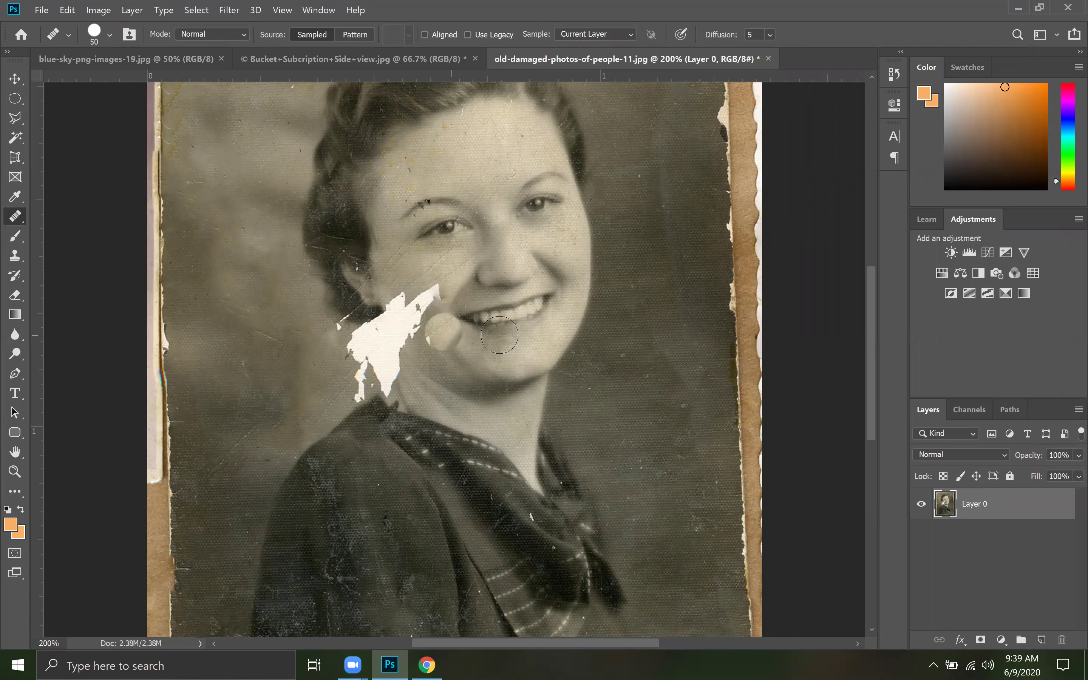
Resample the skin just above the cheek tear and paint over the tear's upper right arm
key(super)
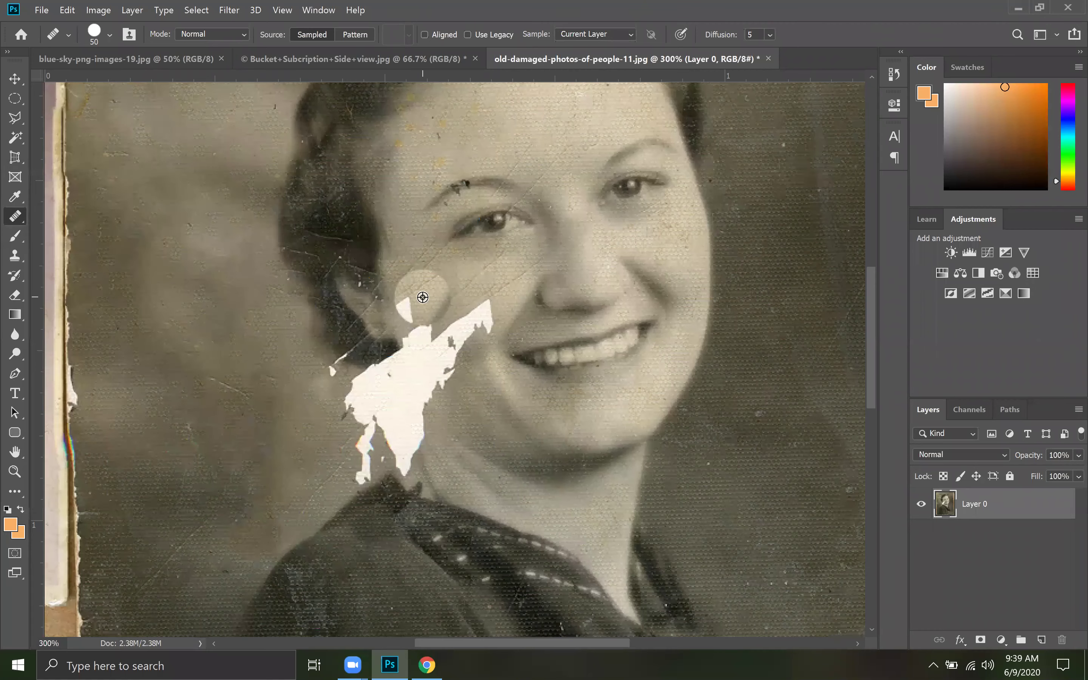
alt+click(422, 297)
drag(465, 342, 480, 330)
Reduce the Healing Brush to 25 px and paint cheek skin over the right edge of the white tear
key(bracketleft)
key(bracketleft)
key(bracketleft)
key(bracketleft)
key(bracketleft)
click(480, 323)
drag(457, 376, 435, 394)
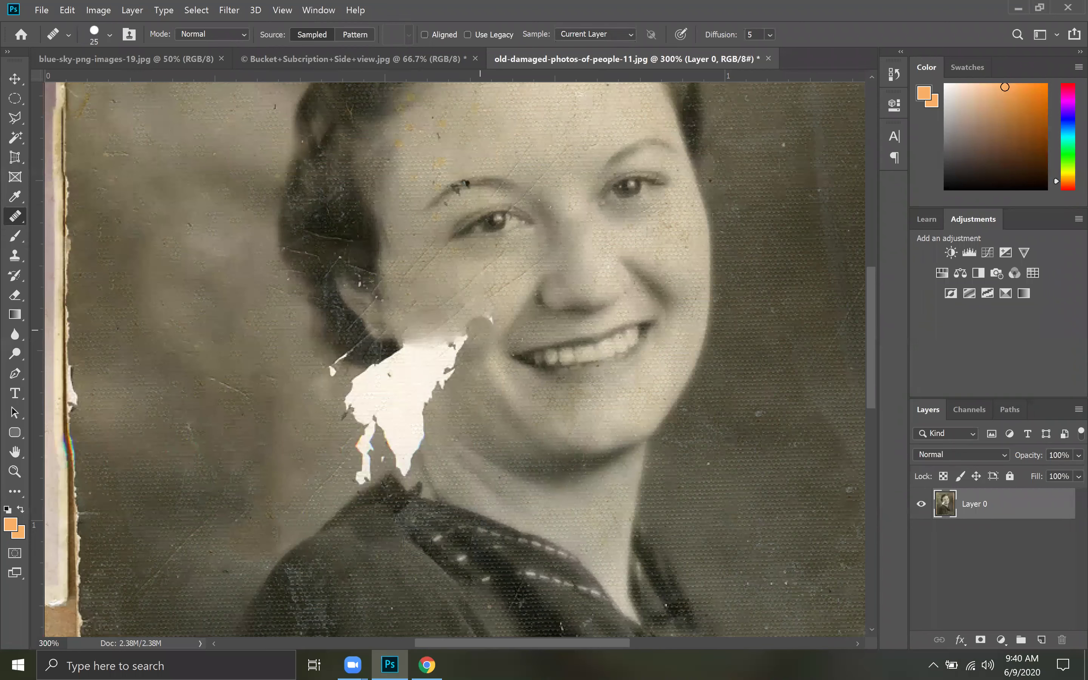
drag(415, 458, 432, 423)
mouse_move(454, 376)
mouse_down()
mouse_move(448, 389)
mouse_move(466, 362)
mouse_move(474, 376)
mouse_up()
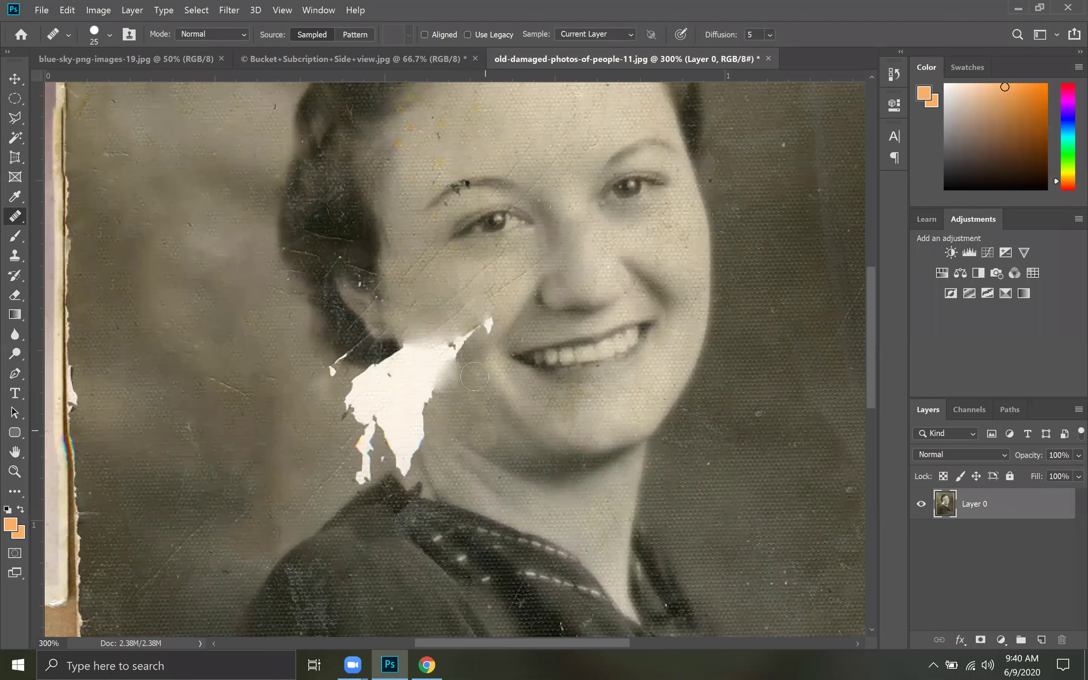
Sample the cheek beside the nose and paint over the remaining tip of the tear's upper right arm
mouse_move(483, 287)
mouse_down()
mouse_move(484, 337)
mouse_move(451, 333)
mouse_move(449, 354)
mouse_move(495, 290)
mouse_up()
drag(447, 347, 441, 348)
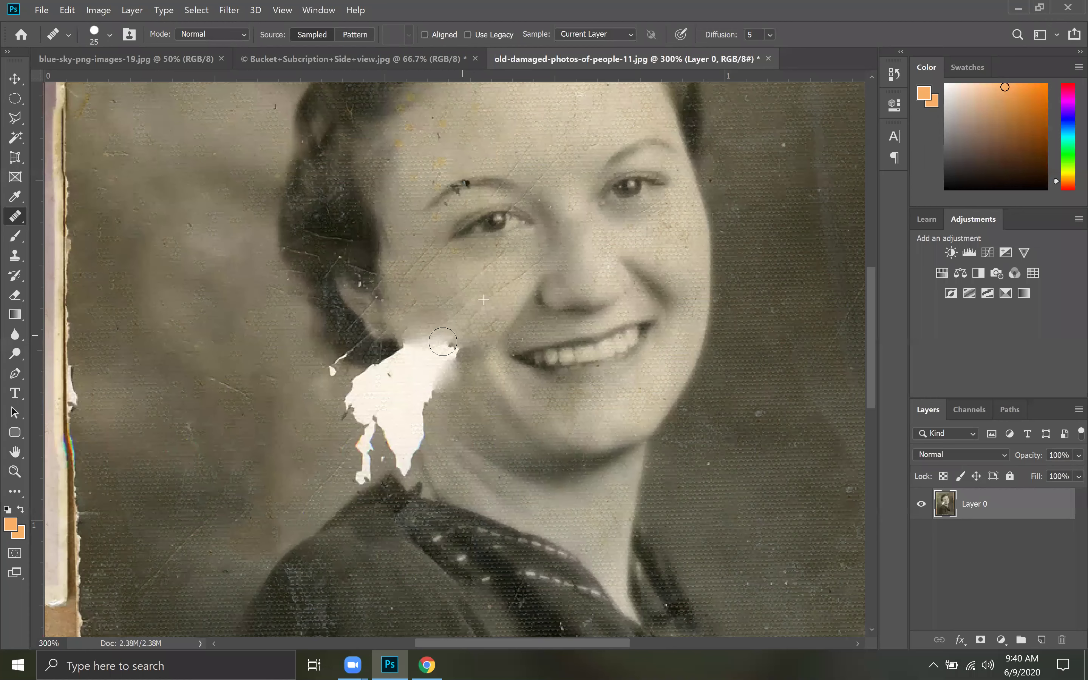
click(442, 342)
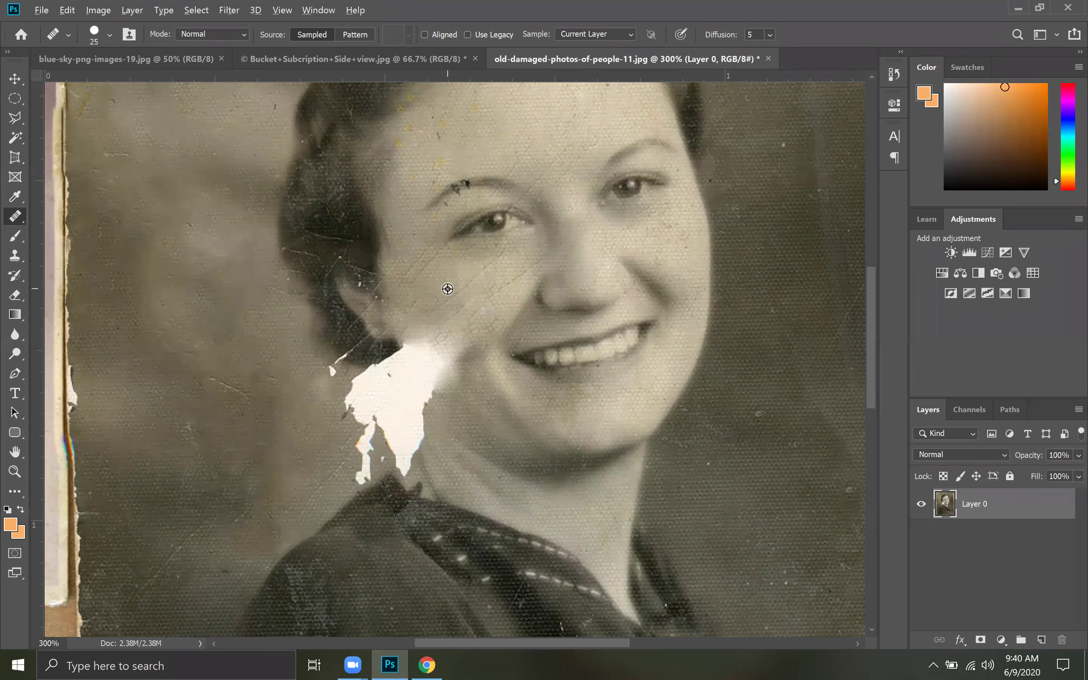
Resample skin above and below the repaired area and paint along the tear's right edge to blend it into the cheek
alt+click(495, 286)
mouse_move(480, 324)
mouse_down()
mouse_move(463, 333)
mouse_move(476, 339)
mouse_move(468, 352)
mouse_move(483, 310)
mouse_move(443, 355)
mouse_up()
click(466, 381)
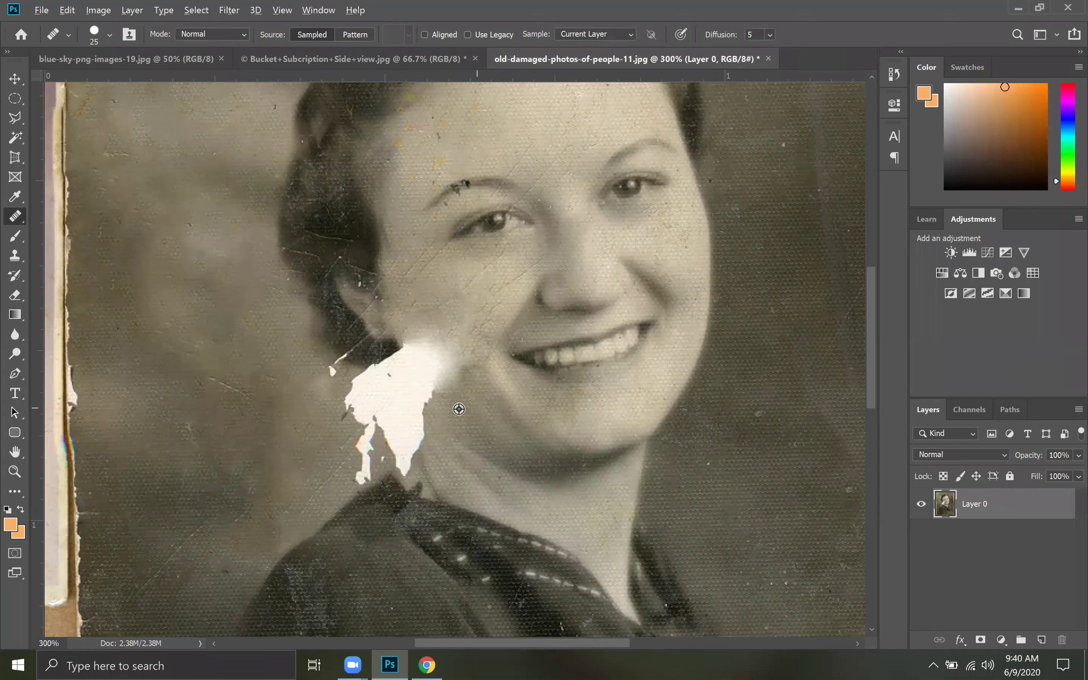
alt+click(476, 422)
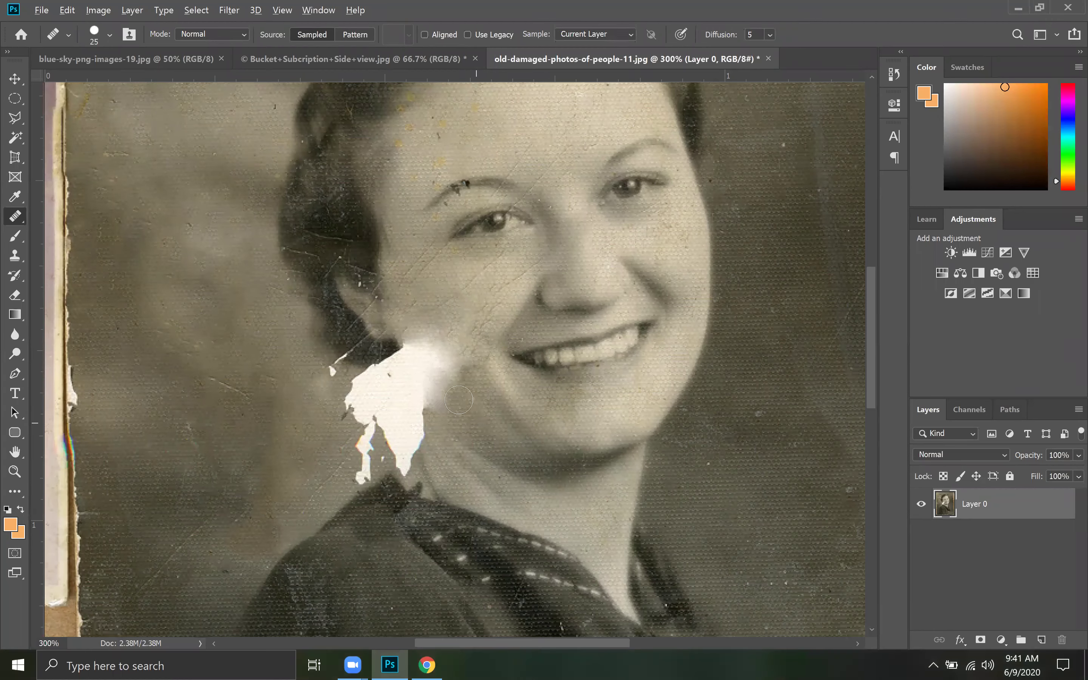
mouse_move(415, 309)
mouse_down()
mouse_move(425, 348)
mouse_move(433, 299)
mouse_move(434, 355)
mouse_move(444, 307)
mouse_move(460, 323)
mouse_move(449, 354)
mouse_move(444, 291)
mouse_move(463, 323)
mouse_move(454, 365)
mouse_move(437, 340)
mouse_move(427, 374)
mouse_move(427, 295)
mouse_move(417, 335)
mouse_move(439, 299)
mouse_move(440, 332)
mouse_move(463, 310)
mouse_move(445, 333)
mouse_move(436, 302)
mouse_move(468, 318)
mouse_move(439, 345)
mouse_move(475, 330)
mouse_move(440, 362)
mouse_move(488, 331)
mouse_move(465, 364)
mouse_move(454, 314)
mouse_move(447, 377)
mouse_move(479, 391)
mouse_move(463, 359)
mouse_move(479, 410)
mouse_move(451, 371)
mouse_move(463, 408)
mouse_up()
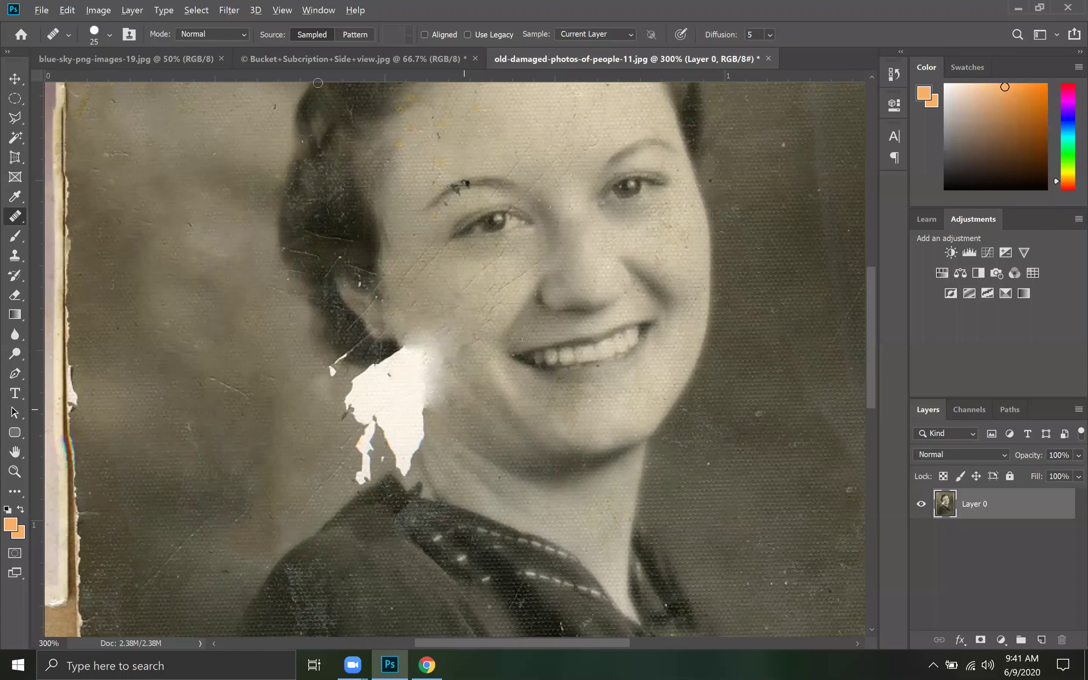
Compare the retouched portrait at 100% with the original damaged photo in Chrome, placing both windows side by side, and restore the full-size view
key(ctrl+1)
click(32, 11)
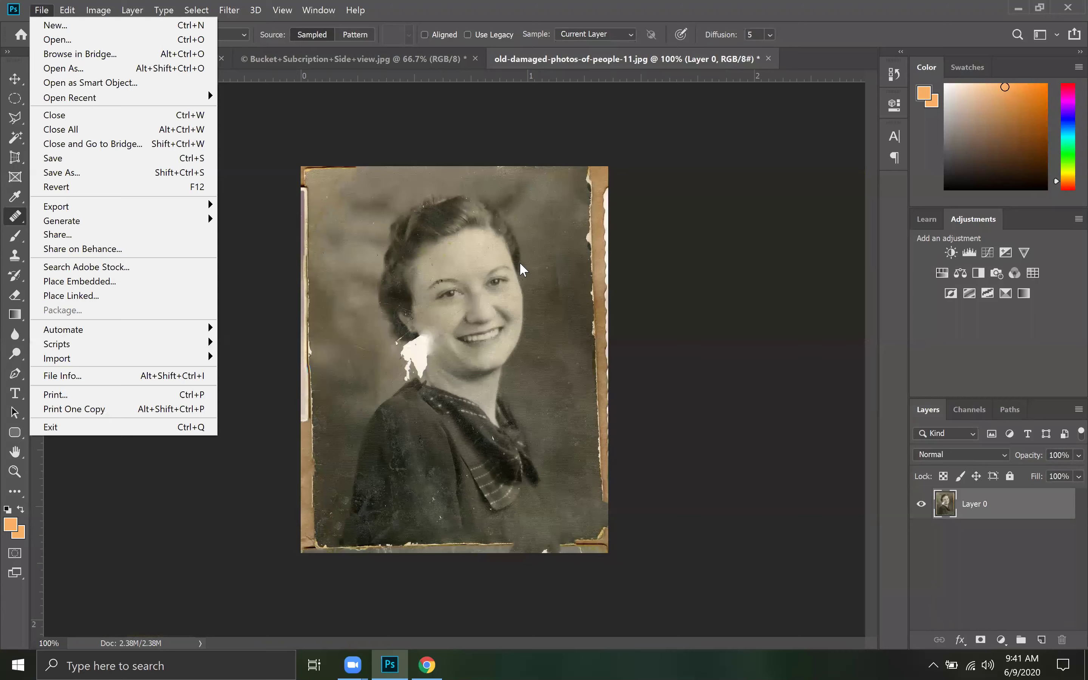
click(802, 66)
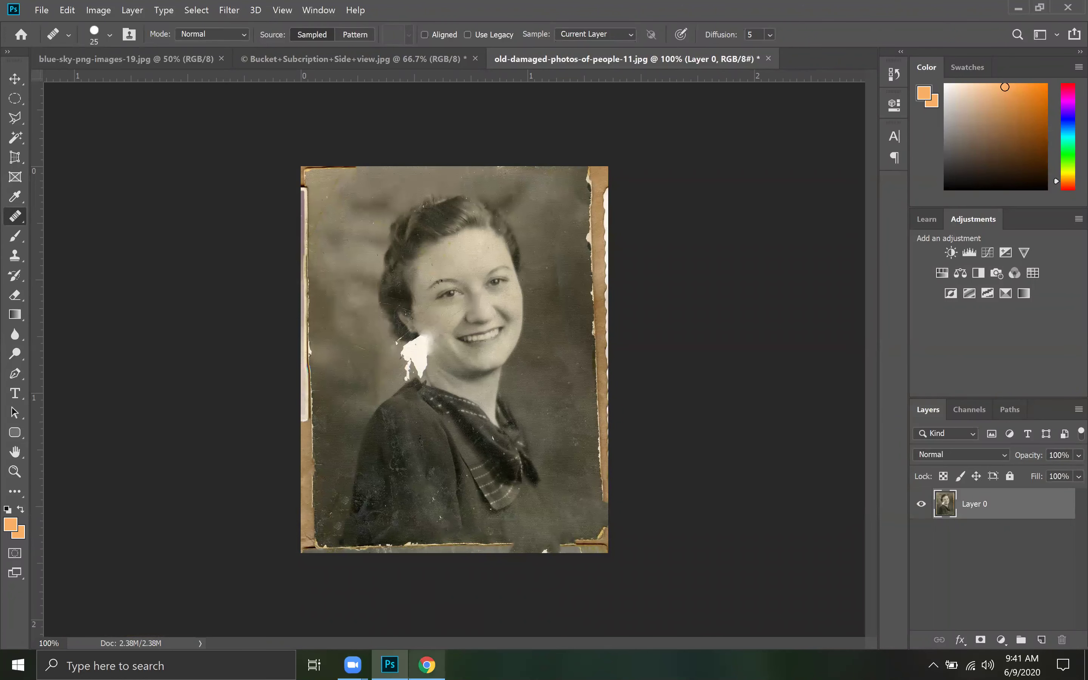
key(alt+Tab)
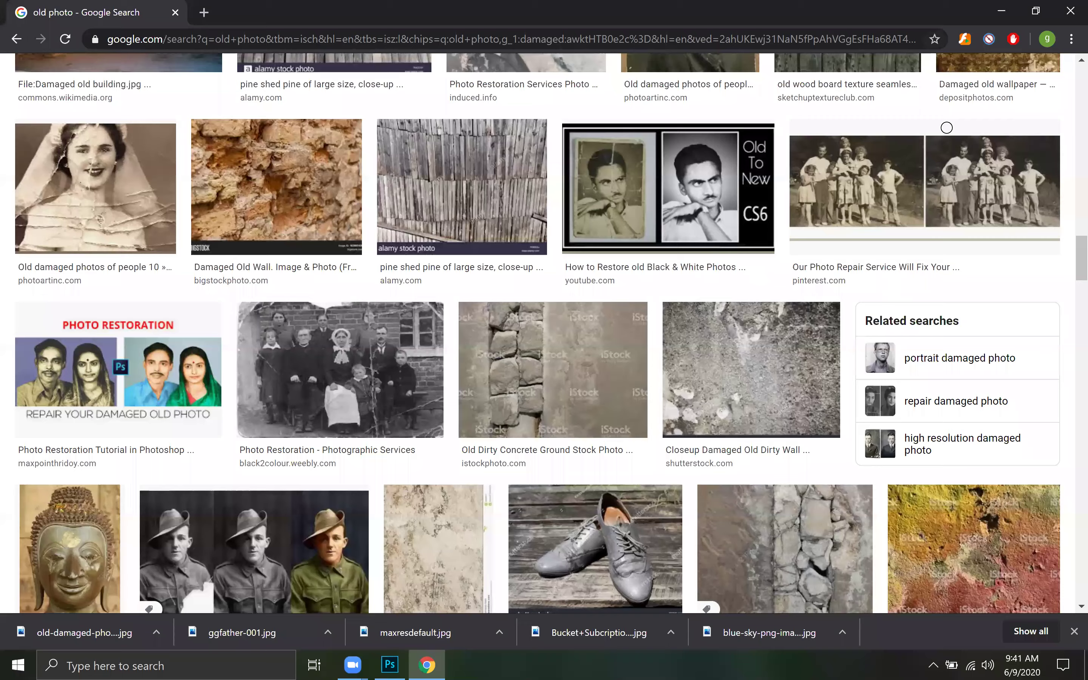
key(alt+Tab)
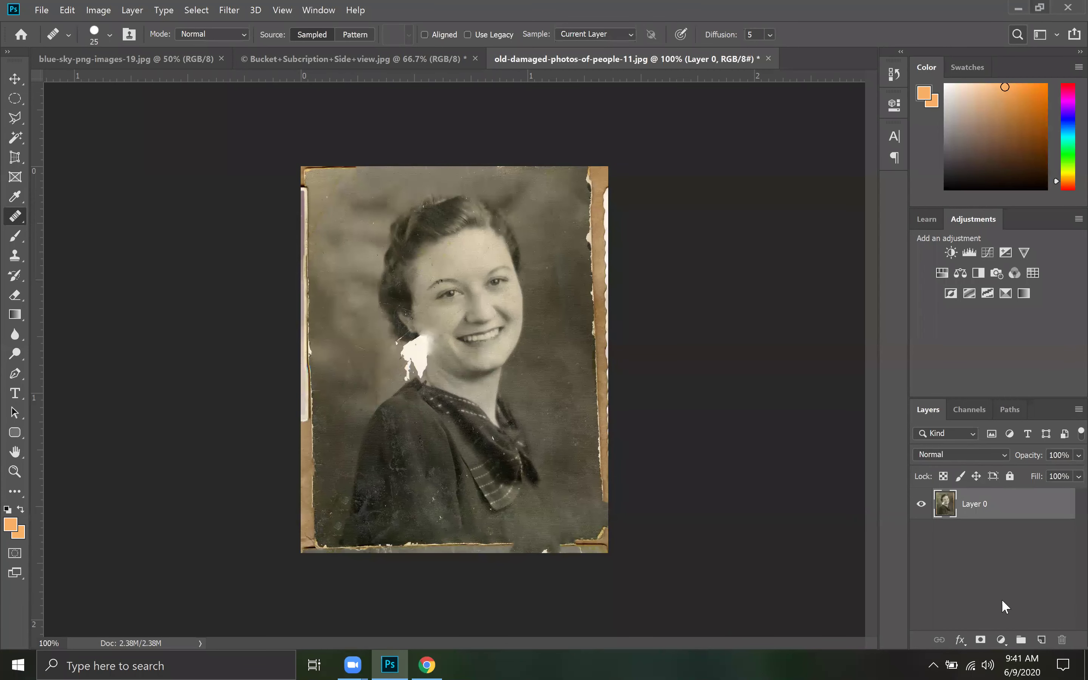
key(super+Down)
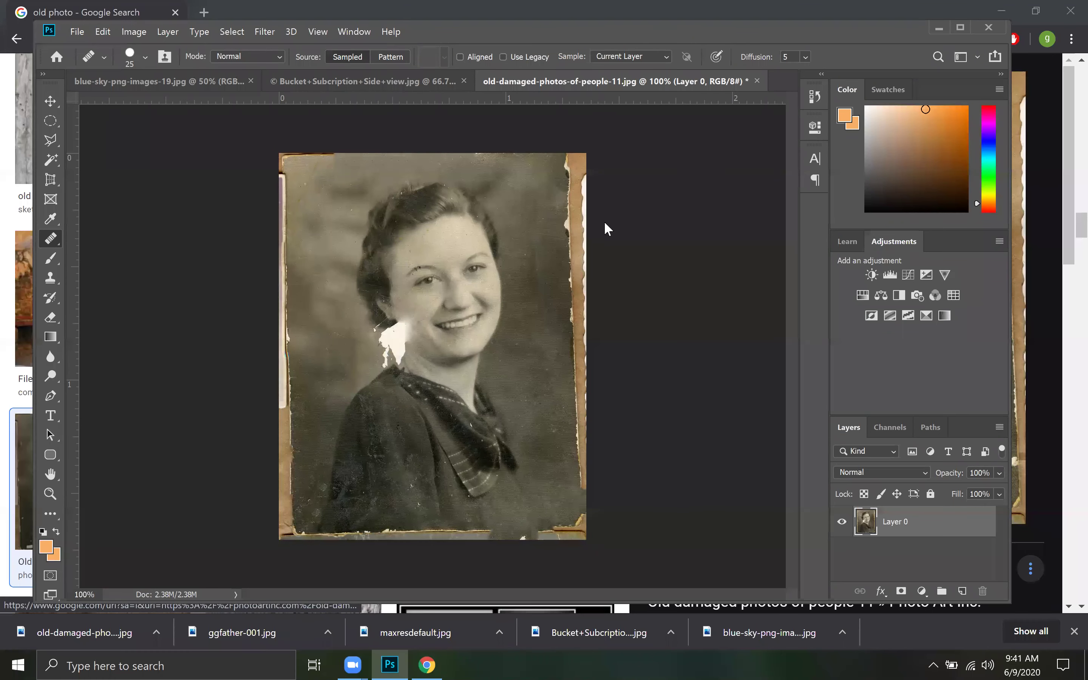
double_click(606, 24)
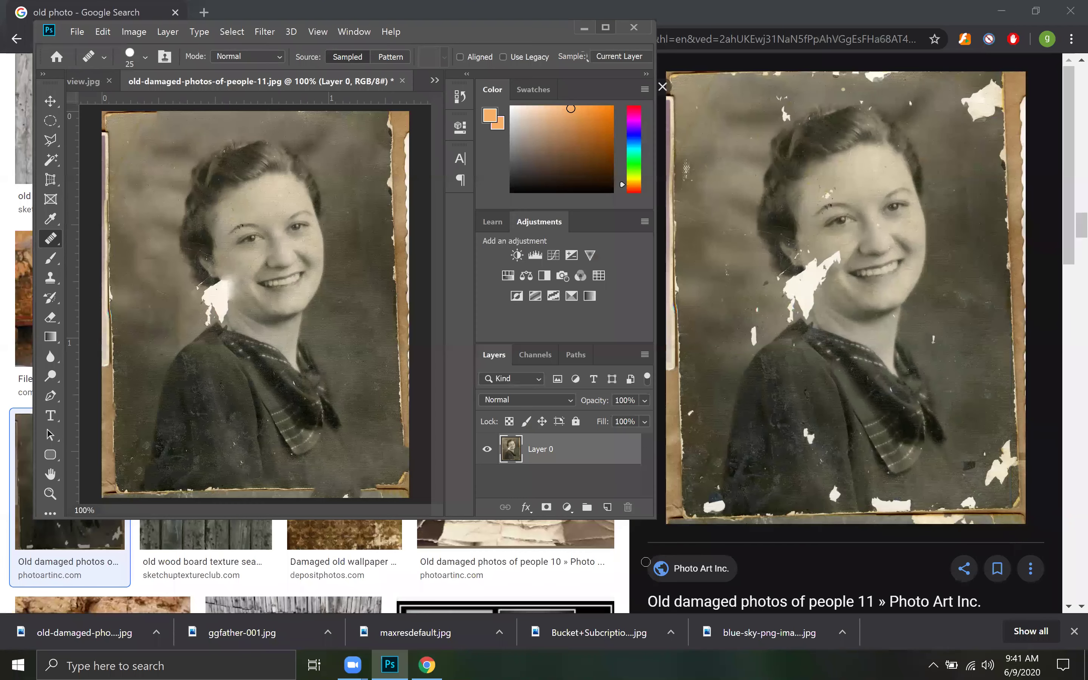
click(605, 28)
Show the group of healing tools that contains the Healing Brush
right_click(15, 217)
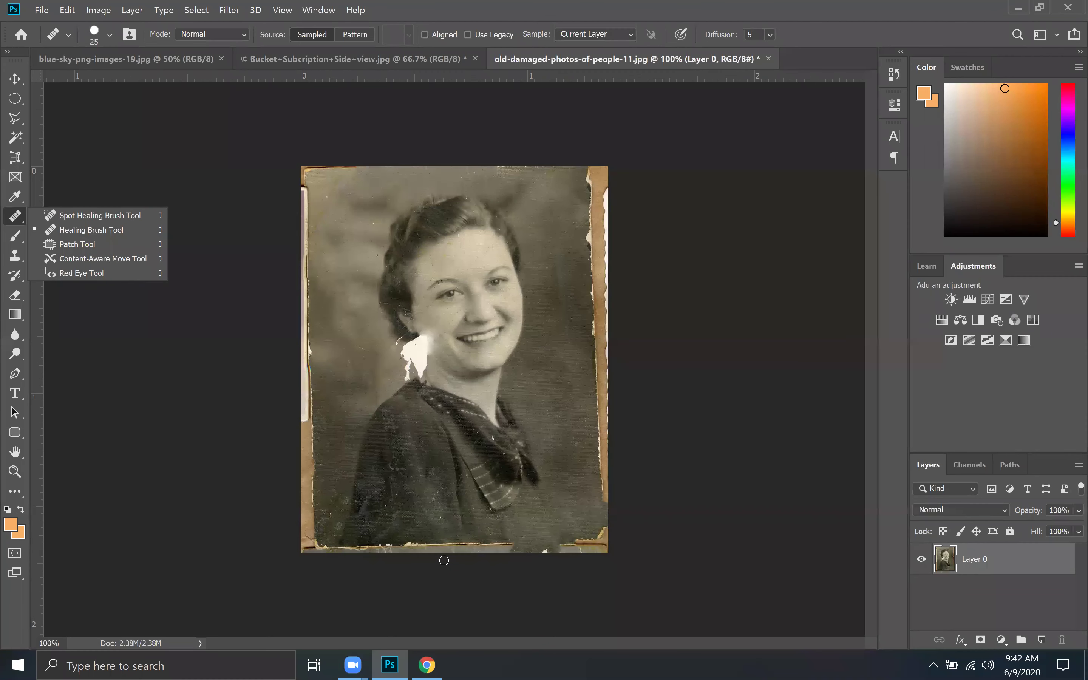
click(22, 228)
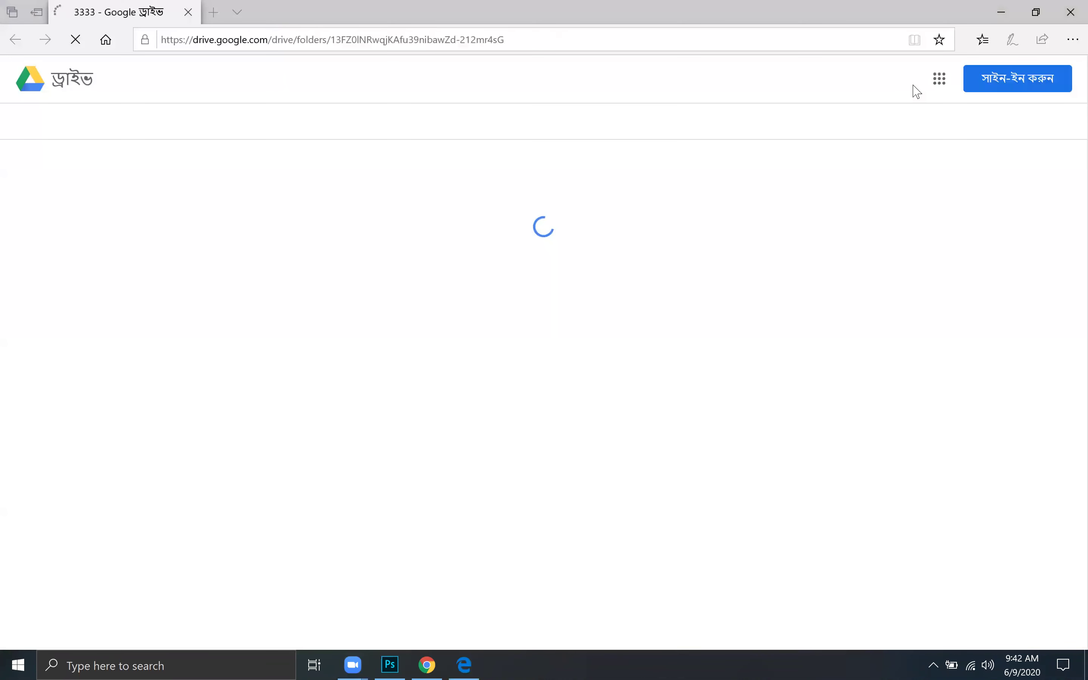
Switch to the incoming shared files and save them to the Desktop under their proposed names
click(998, 297)
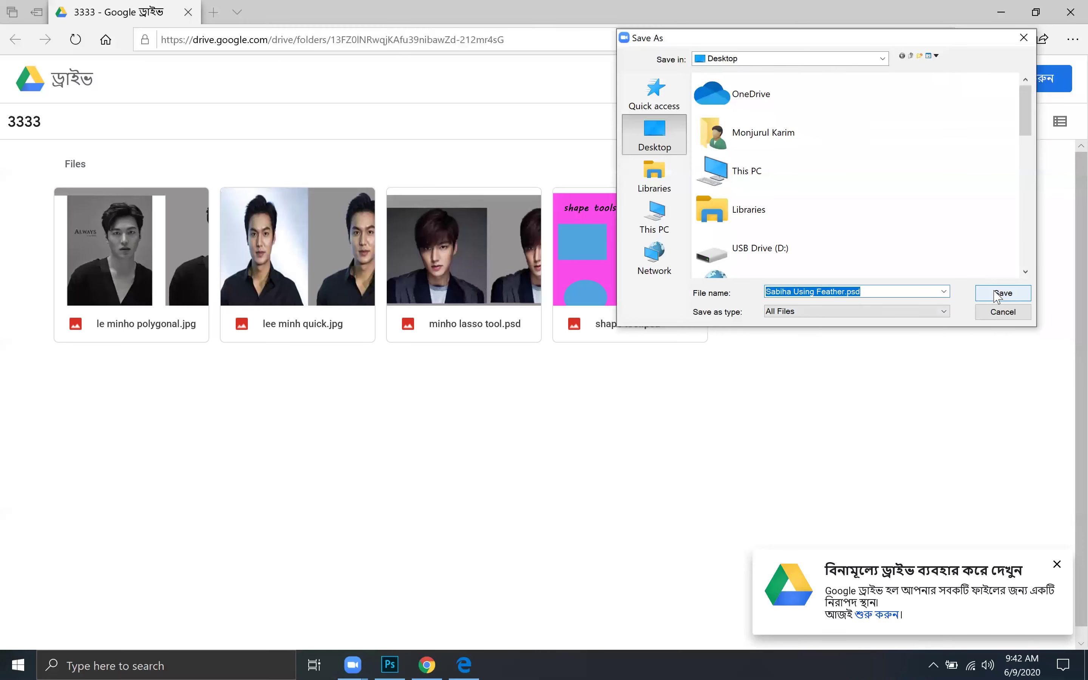
click(996, 295)
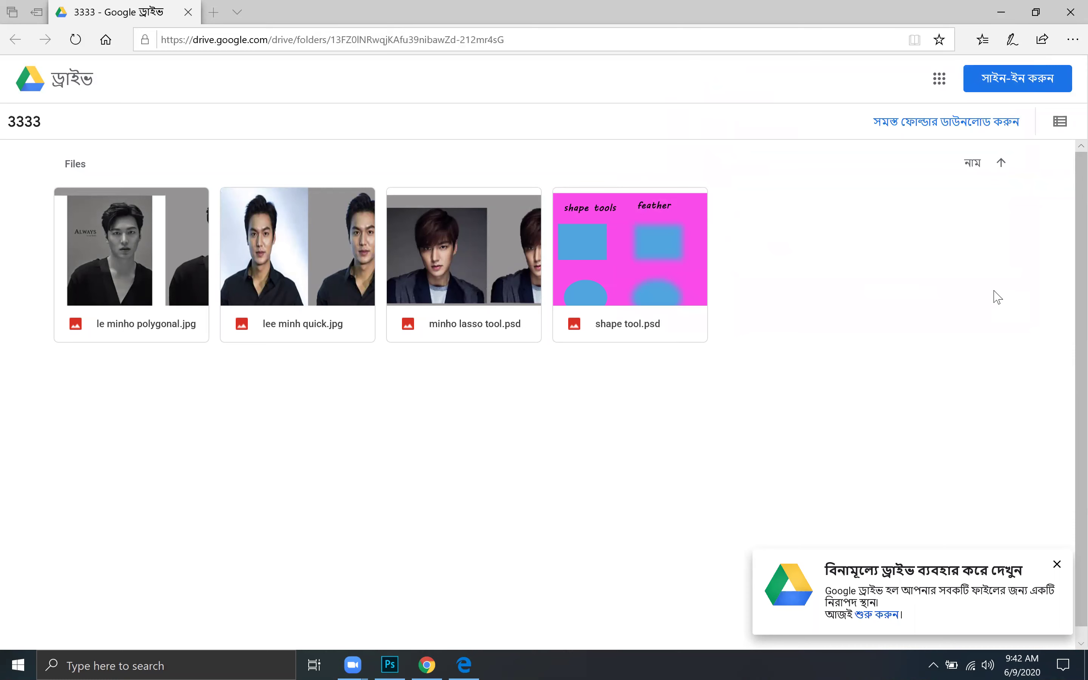
click(1018, 292)
click(986, 296)
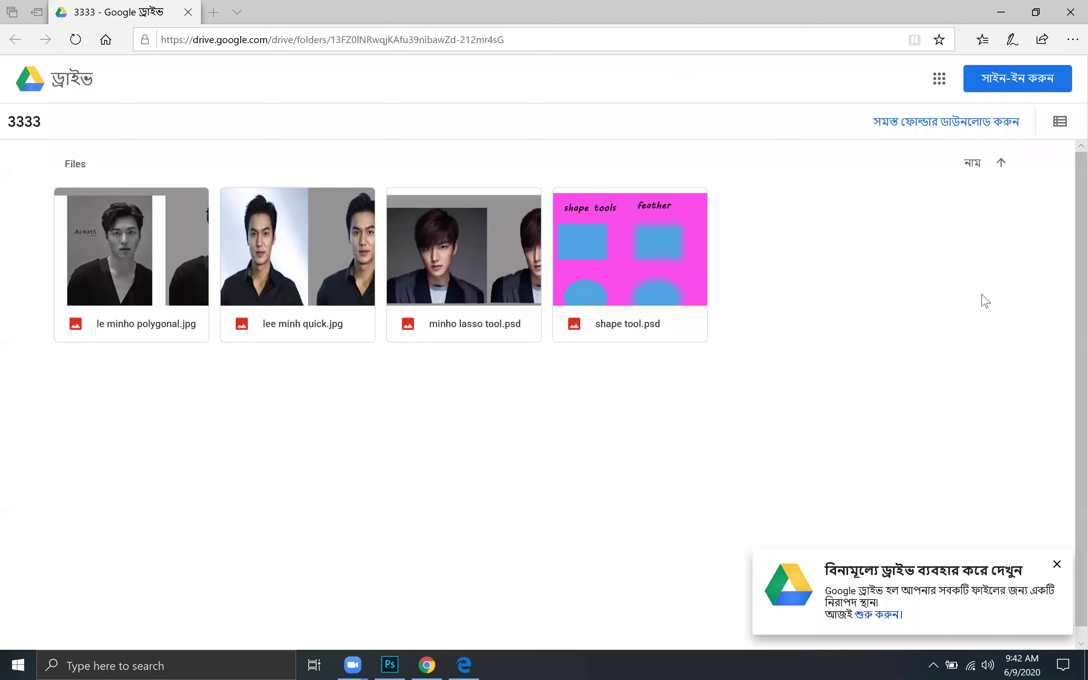